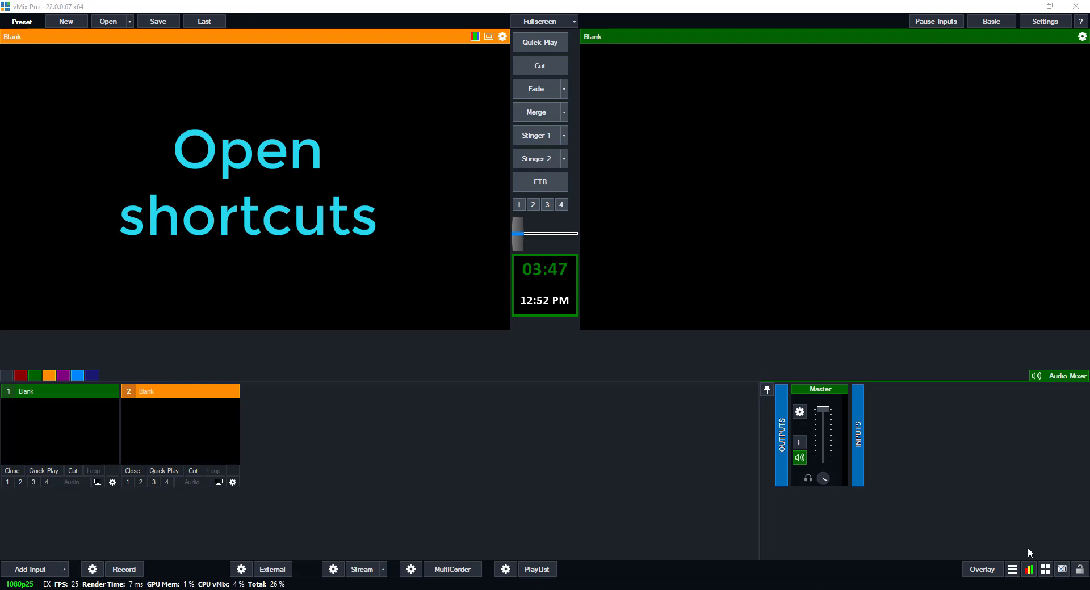
Open and close the Shortcuts window so the mixer's two Blank inputs are fully visible
{"action": "left_click", "coordinate": [1047, 572]}
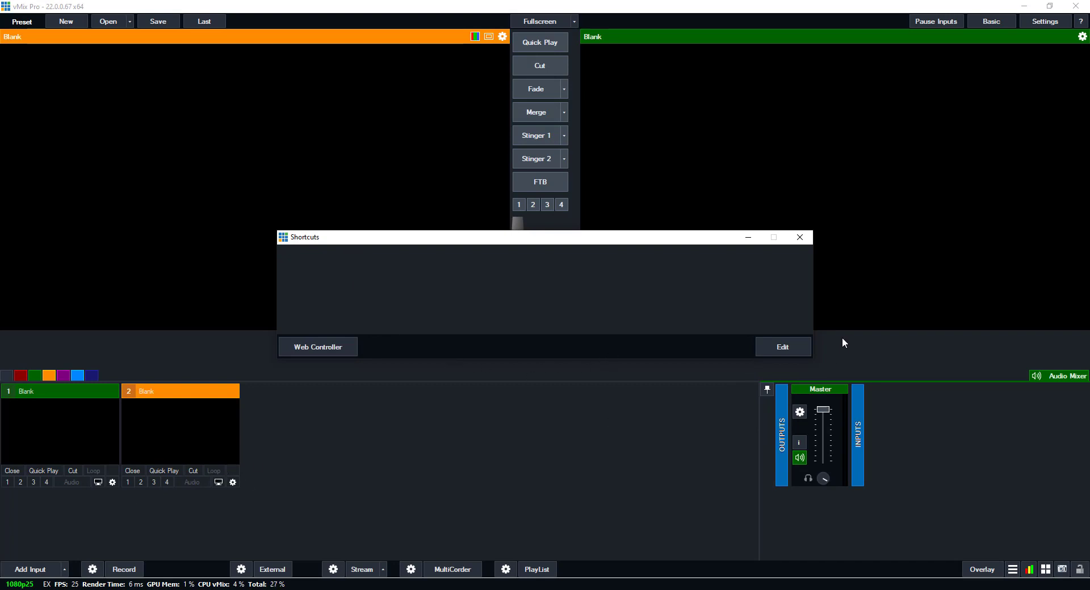
{"action": "left_click", "coordinate": [805, 238]}
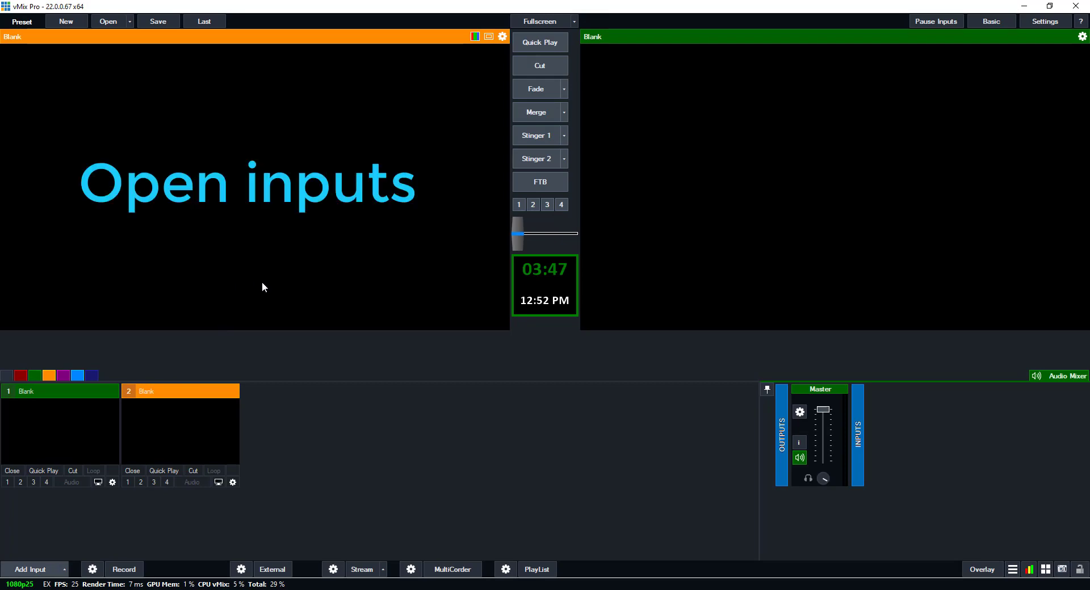
Add the 3point deakin 2.mp4 video as input 1
{"action": "left_click", "coordinate": [30, 569]}
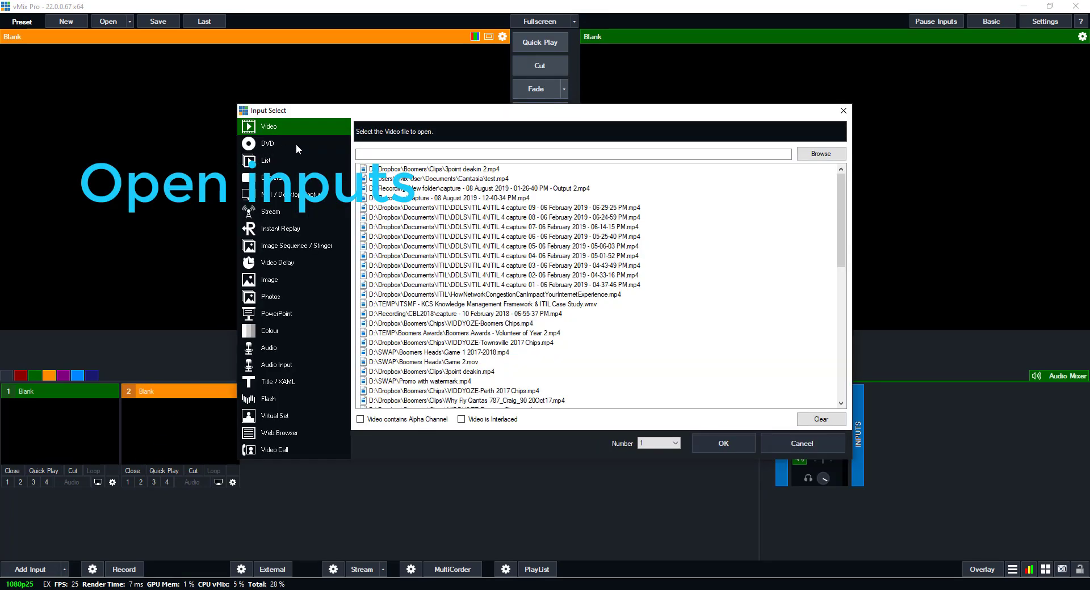
{"action": "left_click", "coordinate": [482, 170]}
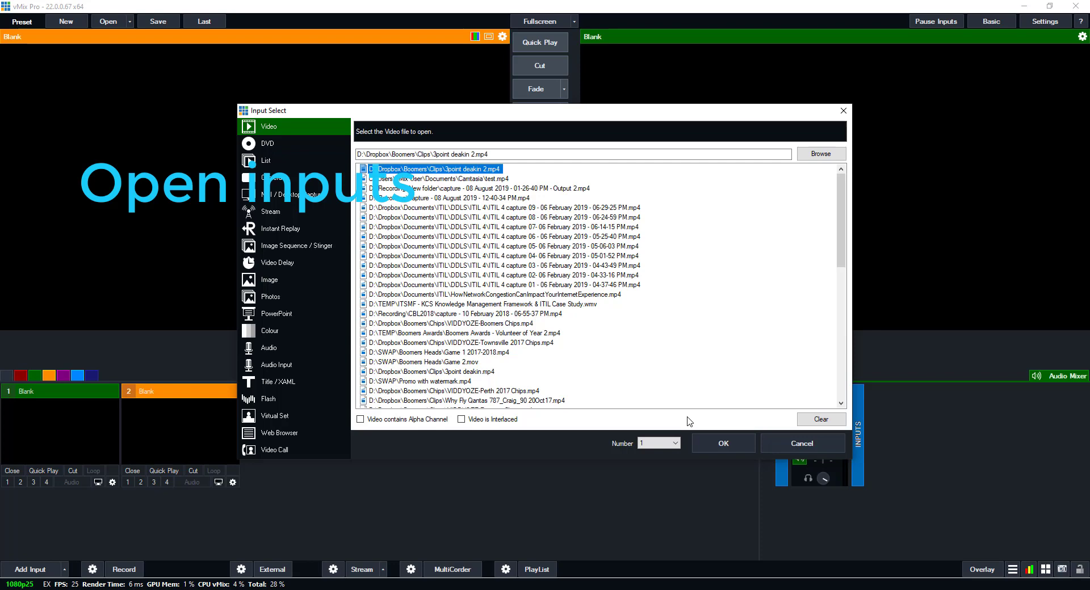
{"action": "left_click", "coordinate": [734, 443]}
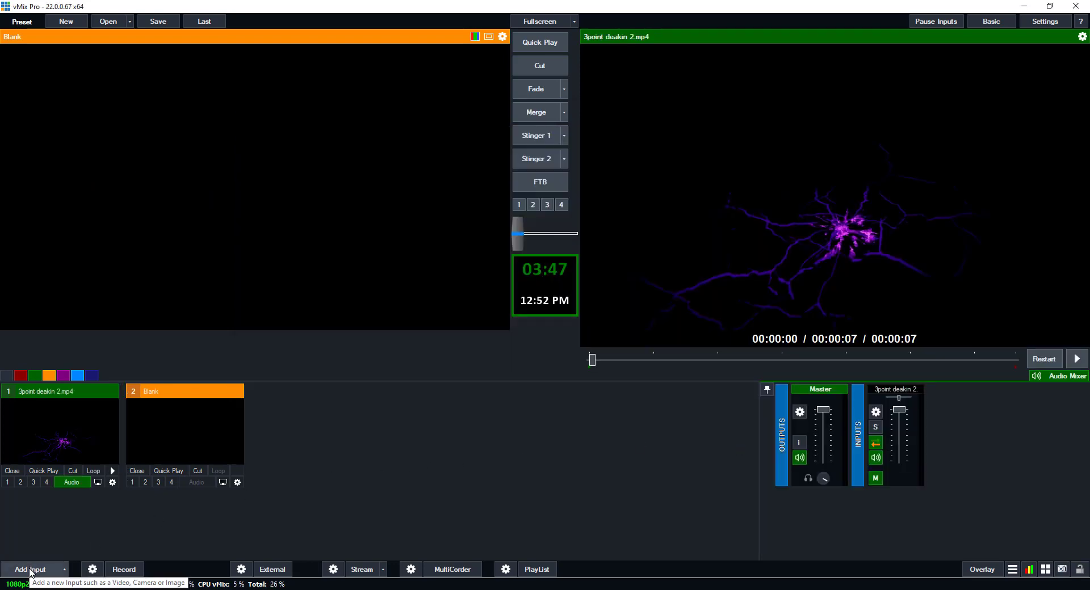
Add the news-music-theme MP3 as audio input 2
{"action": "left_click", "coordinate": [31, 570]}
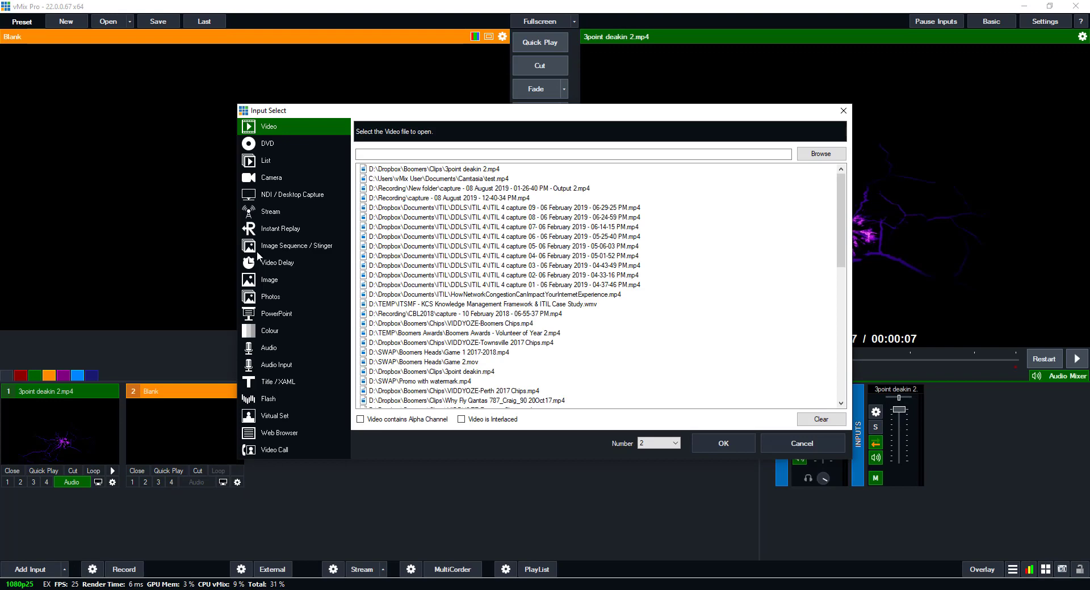
{"action": "left_click", "coordinate": [278, 348]}
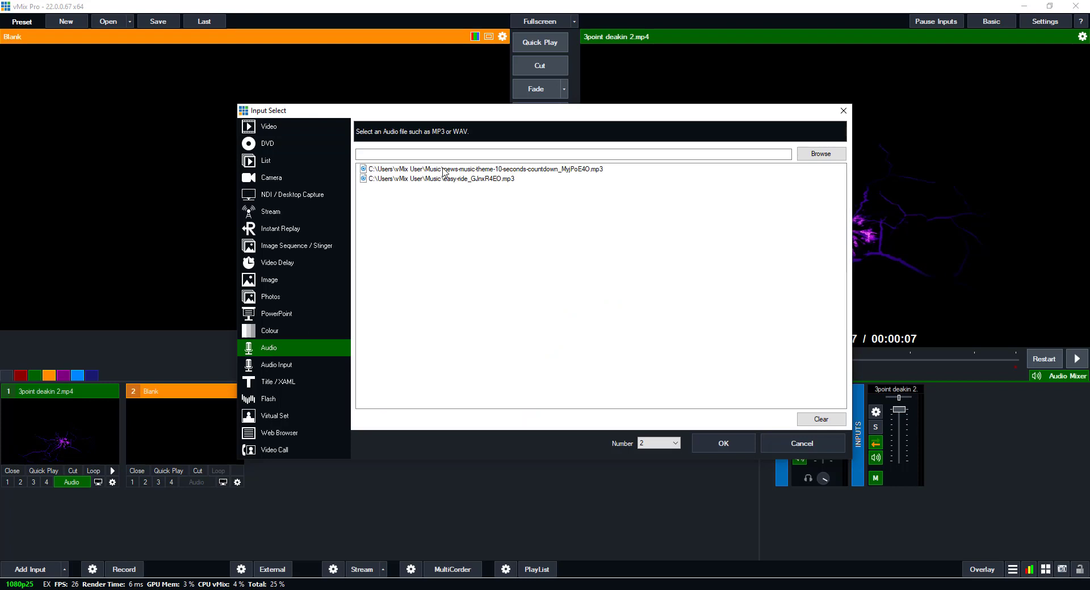
{"action": "left_click", "coordinate": [440, 169]}
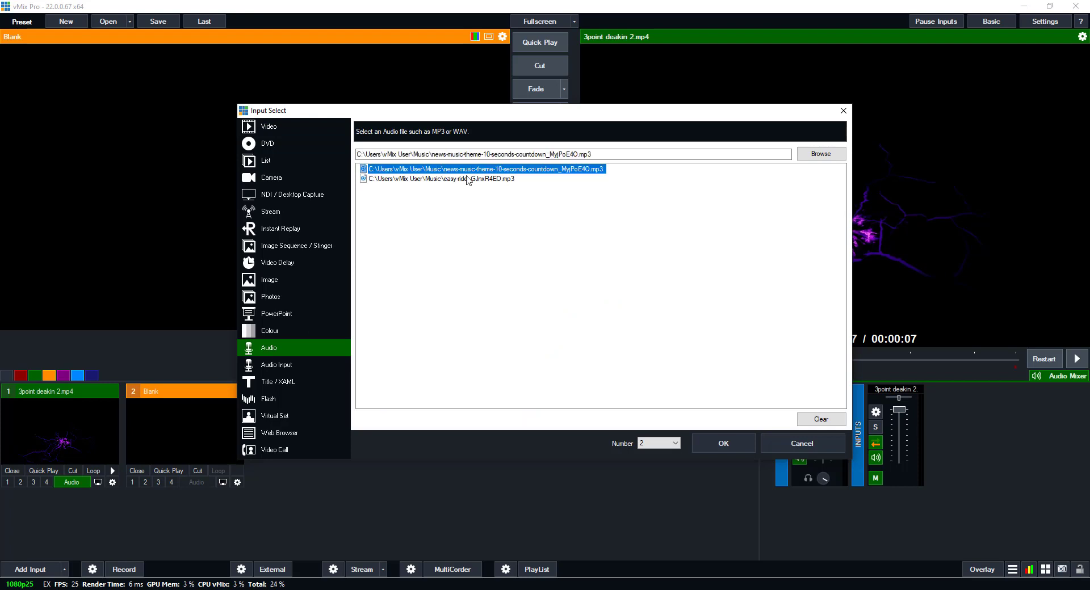
{"action": "left_click", "coordinate": [737, 438]}
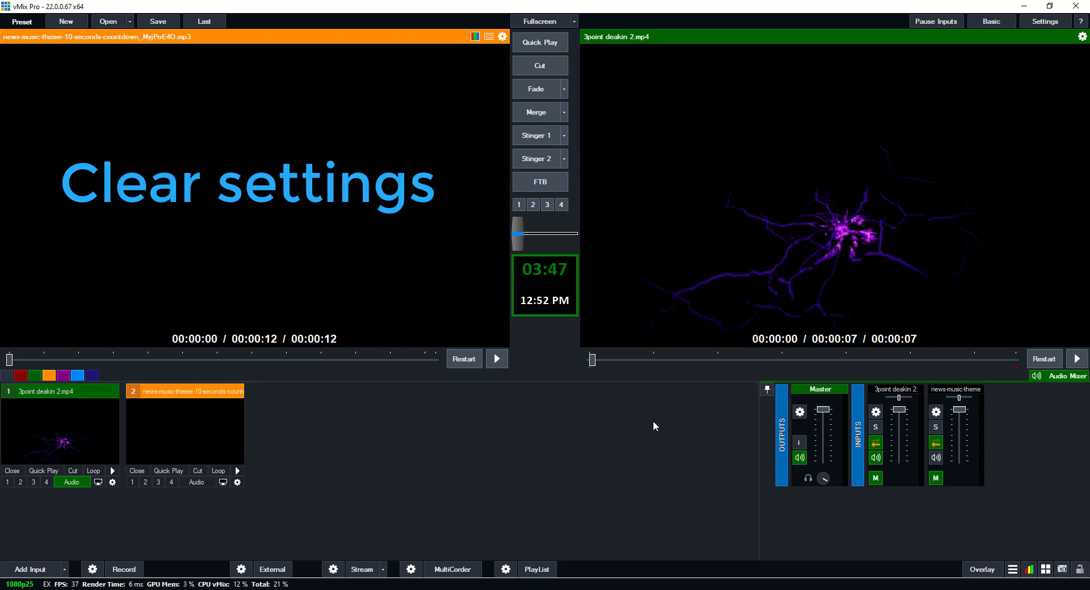
Turn on input 2's audio and uncheck its four automatic mix, play, restart and pause options
{"action": "left_click", "coordinate": [198, 482]}
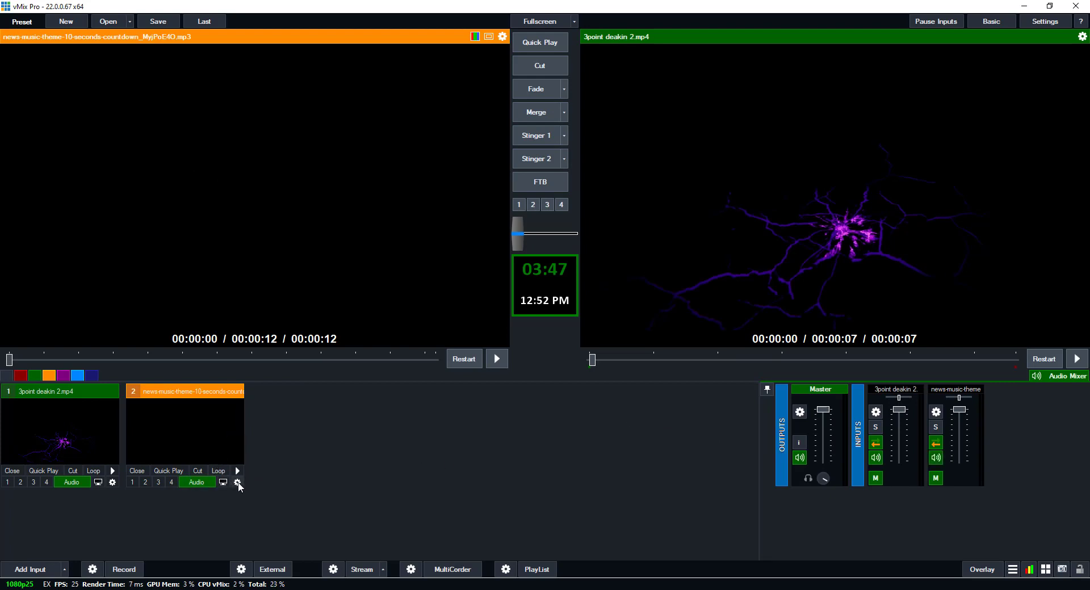
{"action": "double_click", "coordinate": [275, 367]}
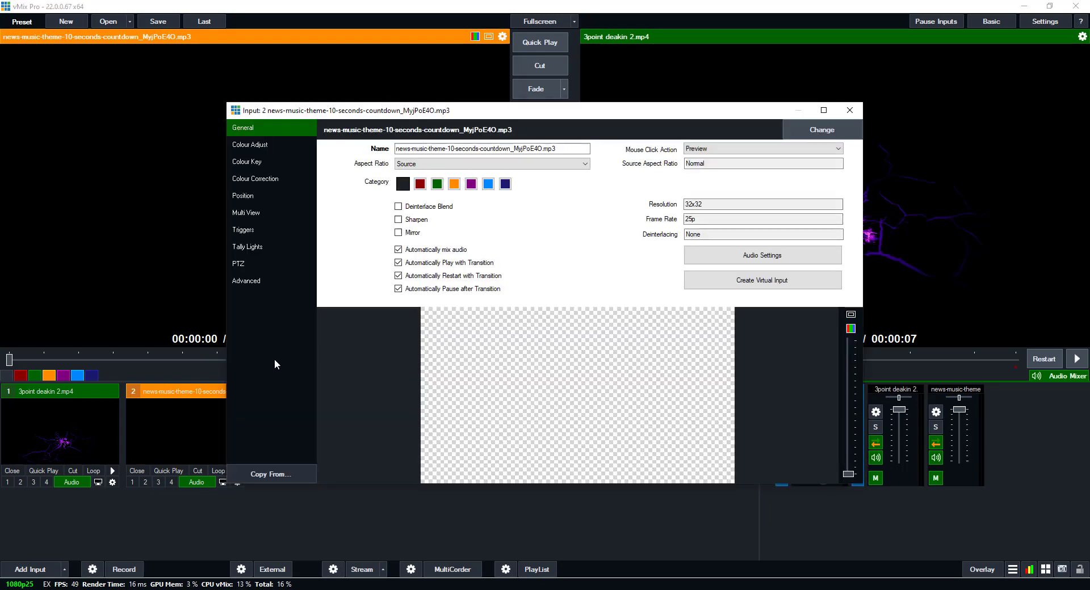
{"action": "left_click", "coordinate": [398, 250]}
{"action": "left_click", "coordinate": [399, 262]}
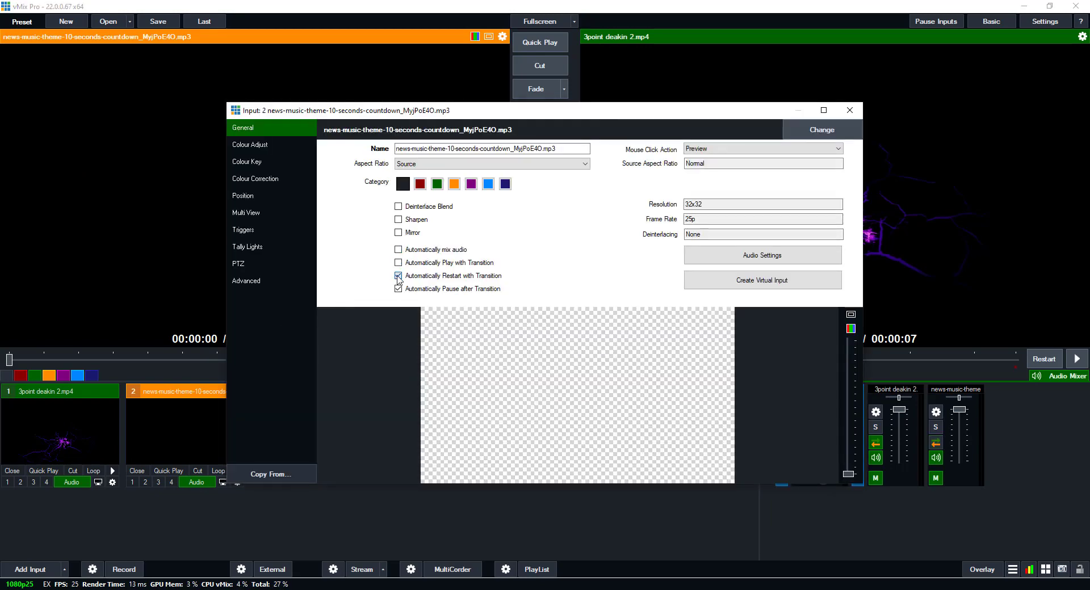
{"action": "left_click", "coordinate": [399, 276]}
{"action": "left_click", "coordinate": [398, 288]}
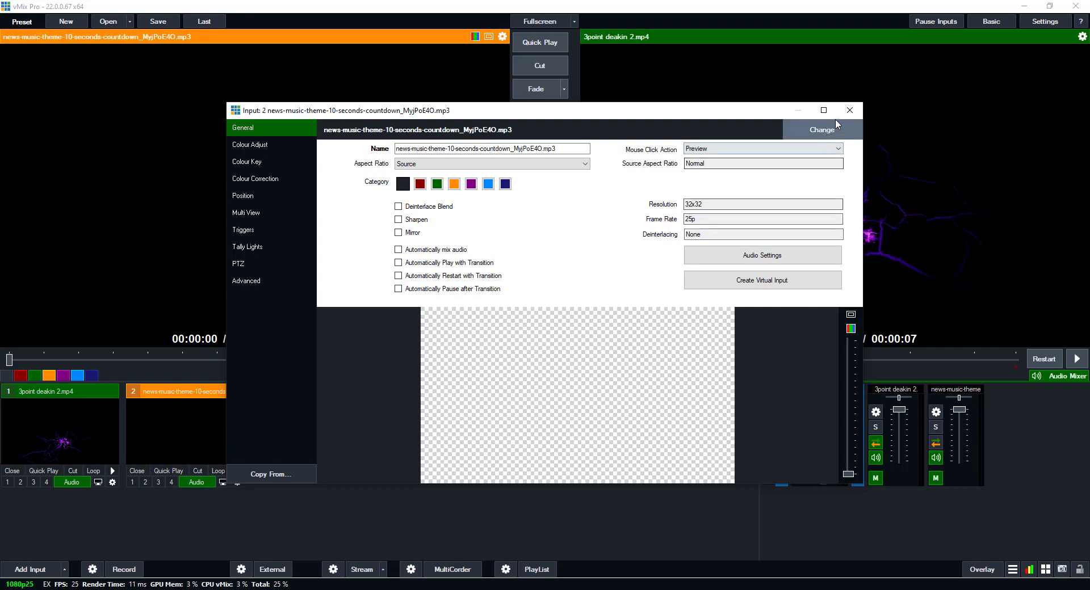
{"action": "left_click", "coordinate": [848, 111]}
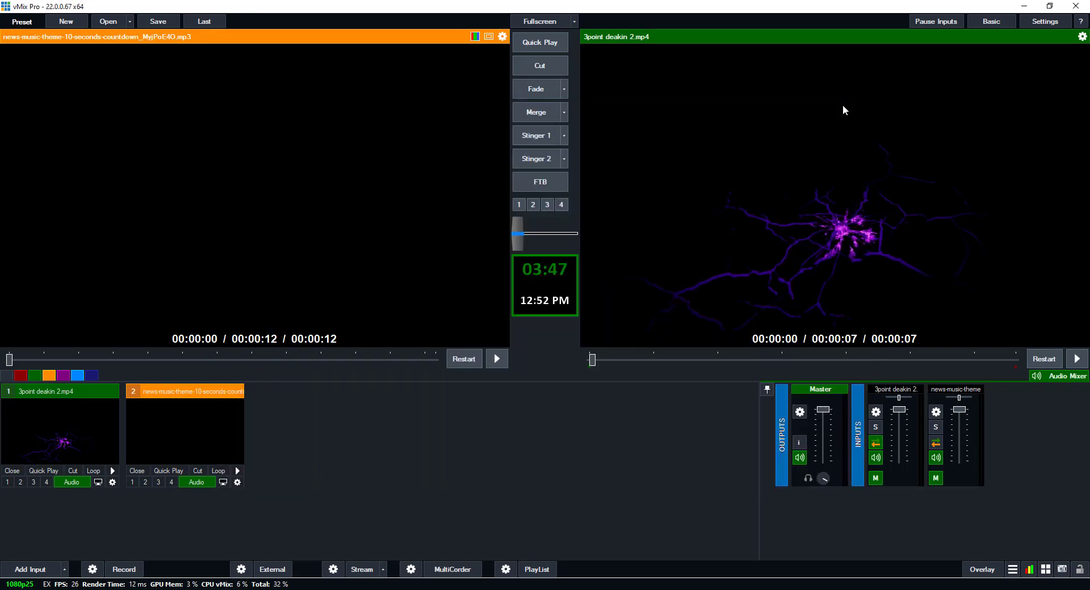
Play input 2, drop its fader to about 69% volume and enable Loop
{"action": "left_click", "coordinate": [238, 473]}
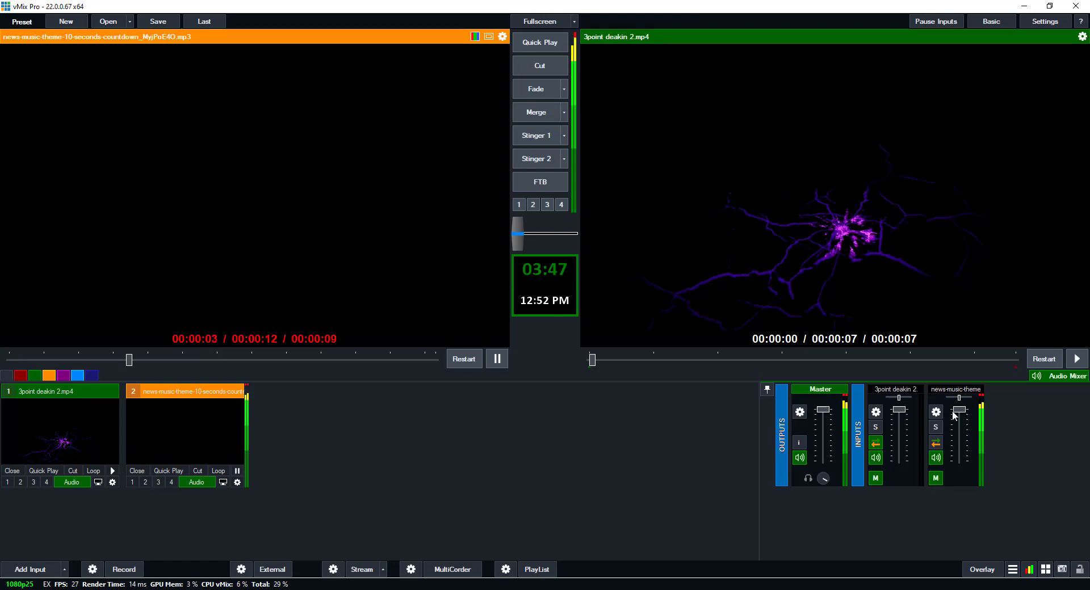
{"action": "left_click_drag", "start_coordinate": [958, 410], "coordinate": [960, 420]}
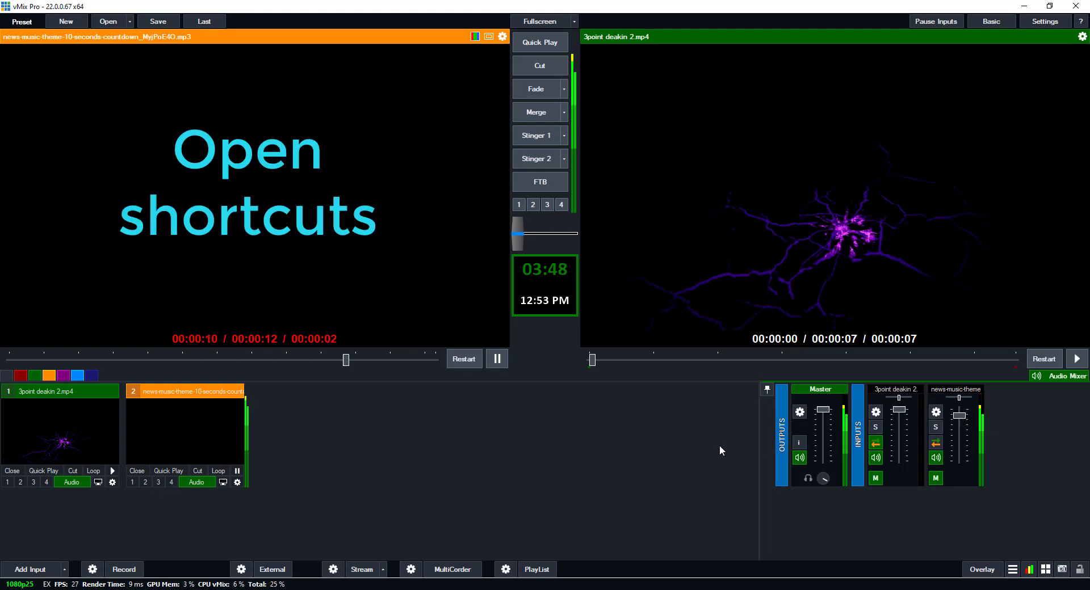
{"action": "left_click", "coordinate": [218, 472]}
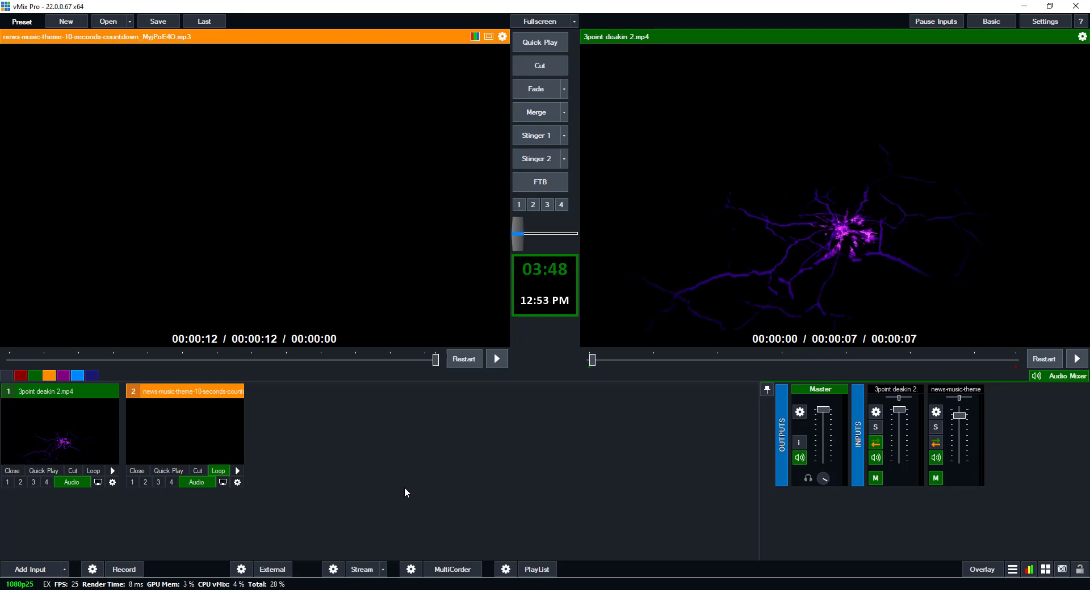
Open the Shortcuts window and go to its Edit settings, which list no shortcuts yet
{"action": "left_click", "coordinate": [1046, 569]}
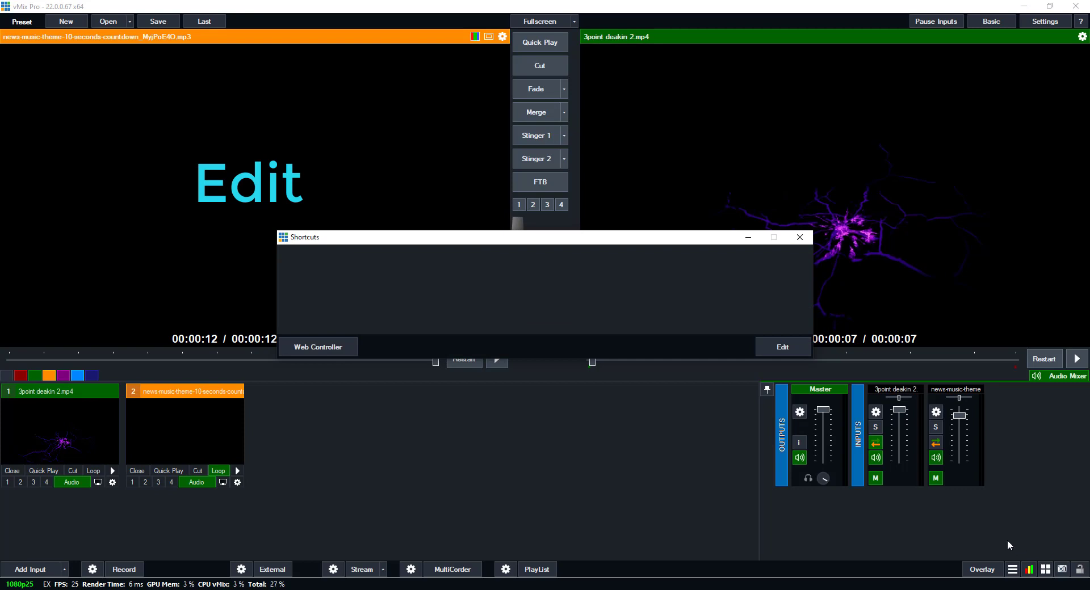
{"action": "left_click", "coordinate": [769, 348]}
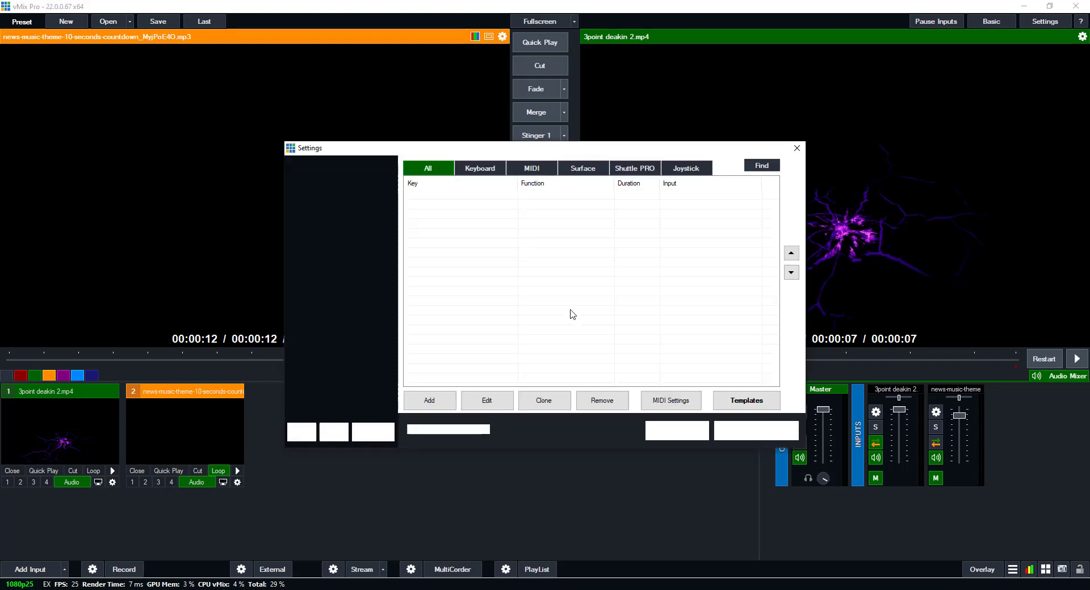
Add a D1 shortcut using Audio mute on/off targeting input 1, 3point deakin 2.mp4
{"action": "left_click", "coordinate": [446, 402]}
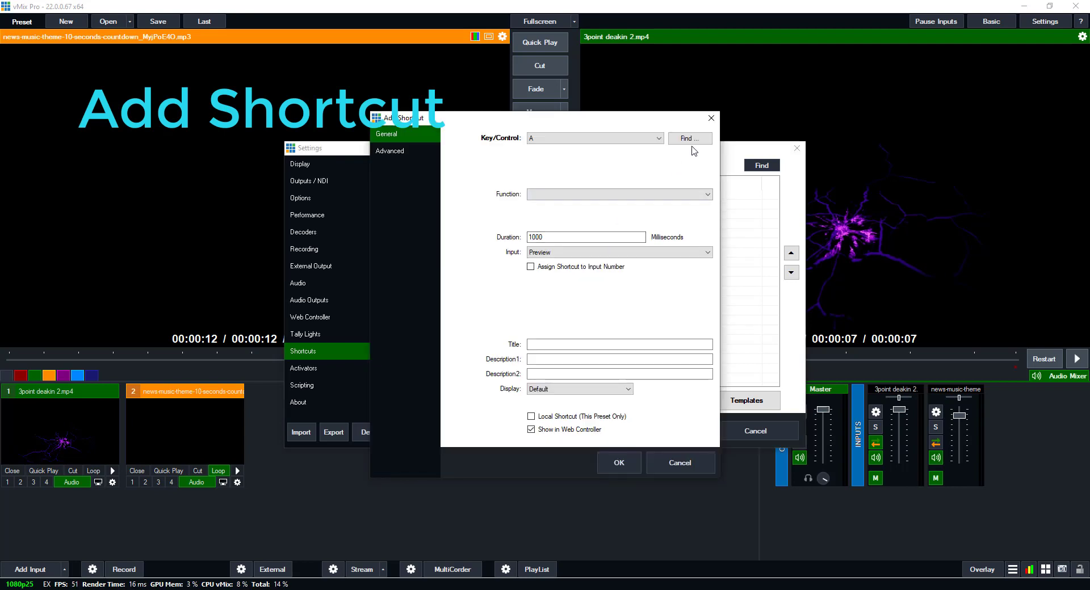
{"action": "left_click", "coordinate": [690, 138]}
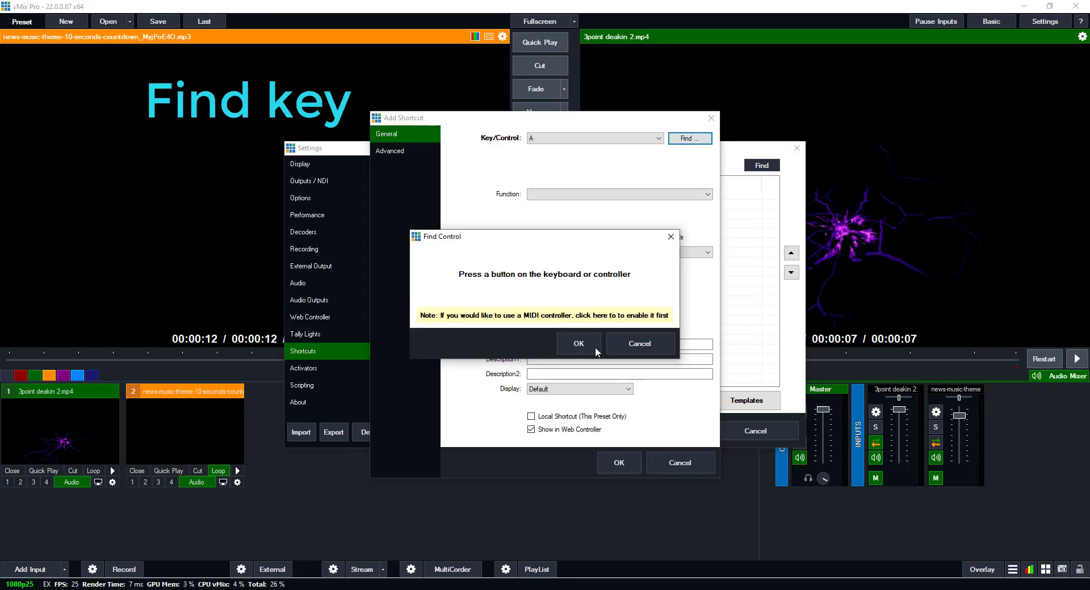
{"action": "key", "text": "1"}
{"action": "left_click", "coordinate": [578, 344]}
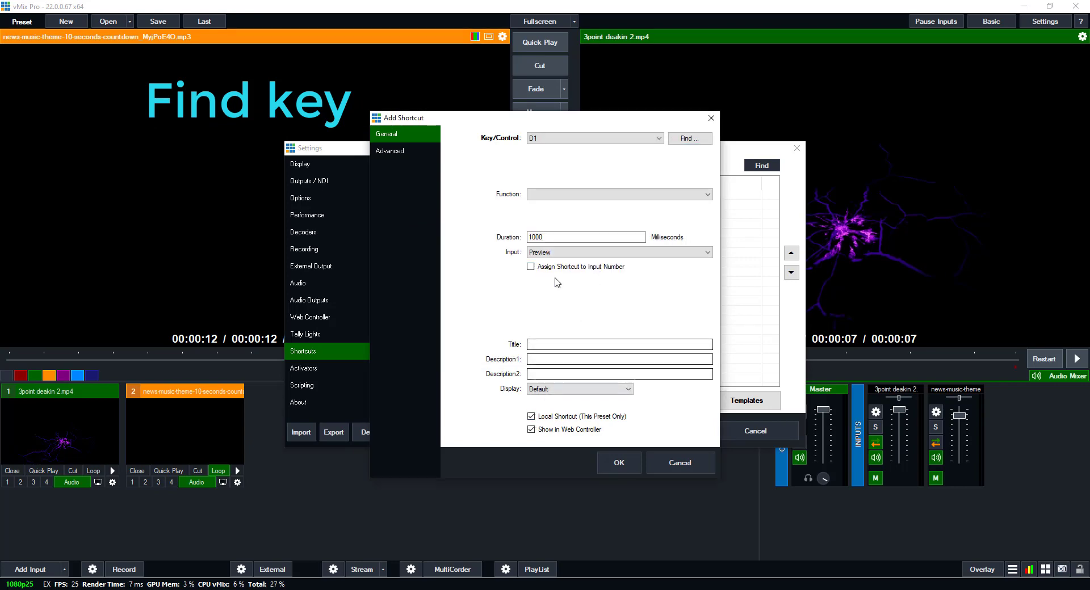
{"action": "left_click", "coordinate": [577, 195]}
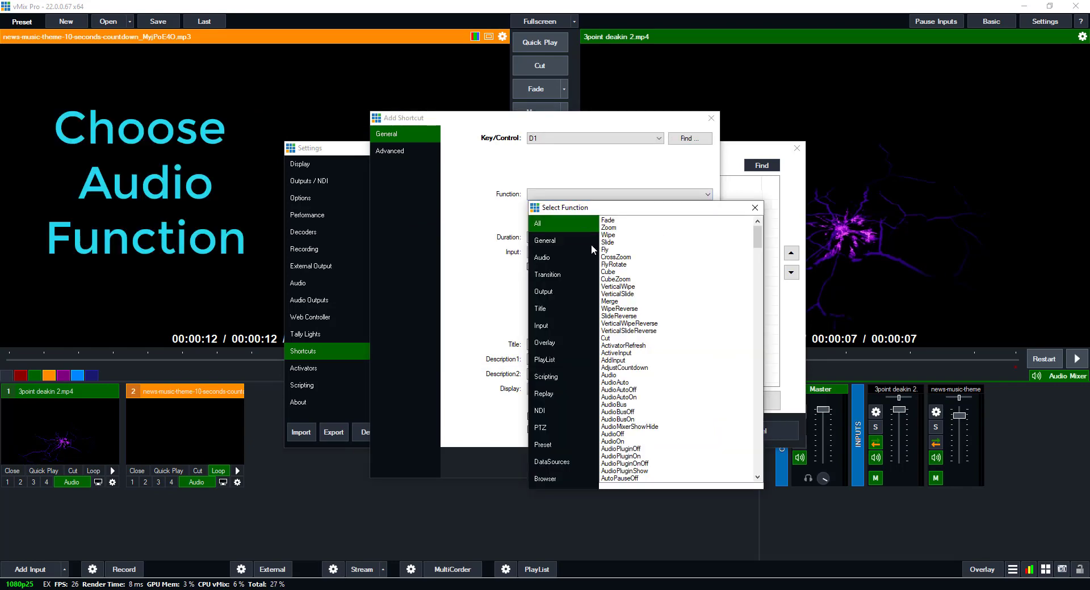
{"action": "left_click", "coordinate": [544, 258]}
{"action": "double_click", "coordinate": [610, 221]}
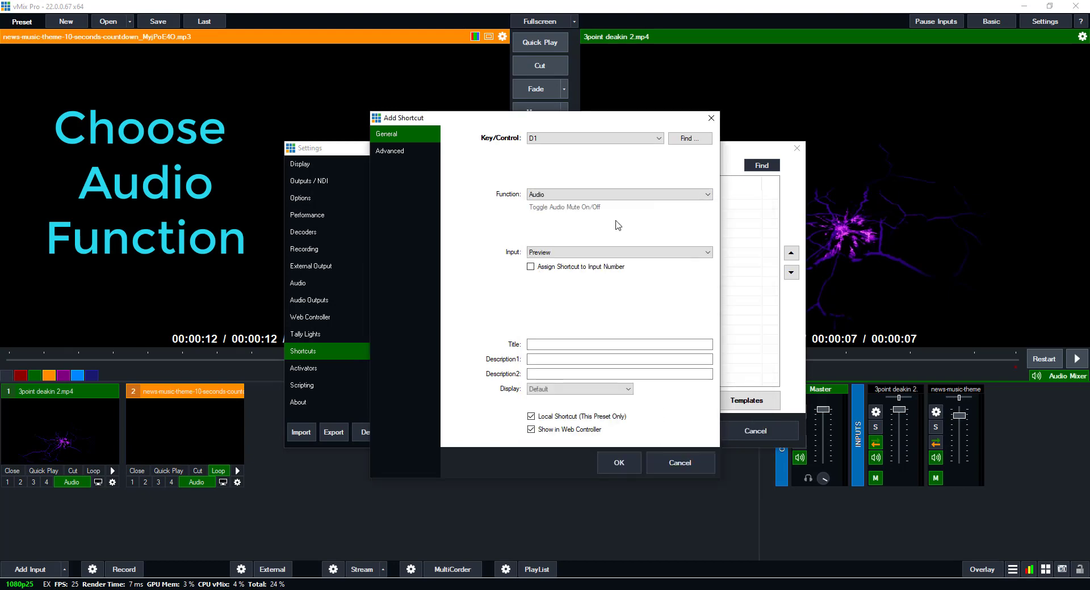
{"action": "left_click", "coordinate": [605, 252]}
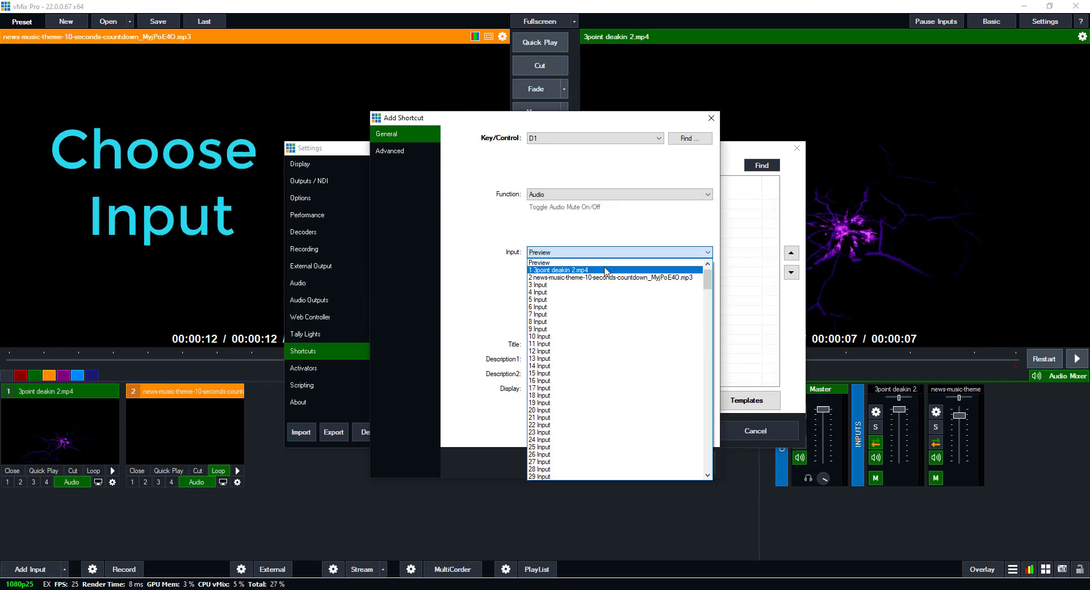
{"action": "left_click", "coordinate": [585, 266]}
Title it 'Audio 1' with description 'On/Off', display it in dark red BF0000, and save
{"action": "left_click", "coordinate": [546, 344]}
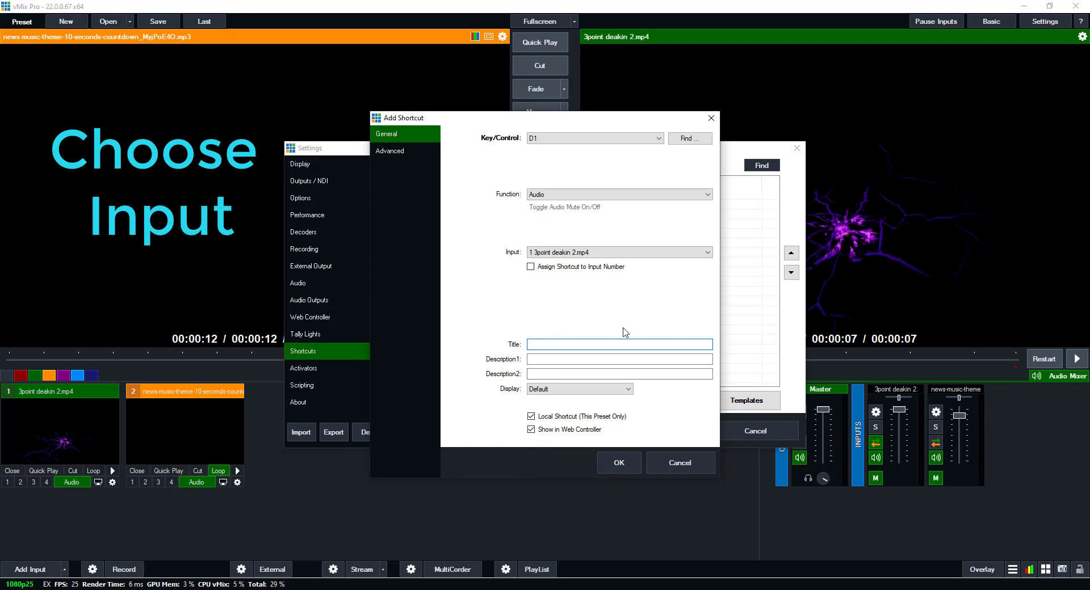
{"action": "type", "text": "Audio 1"}
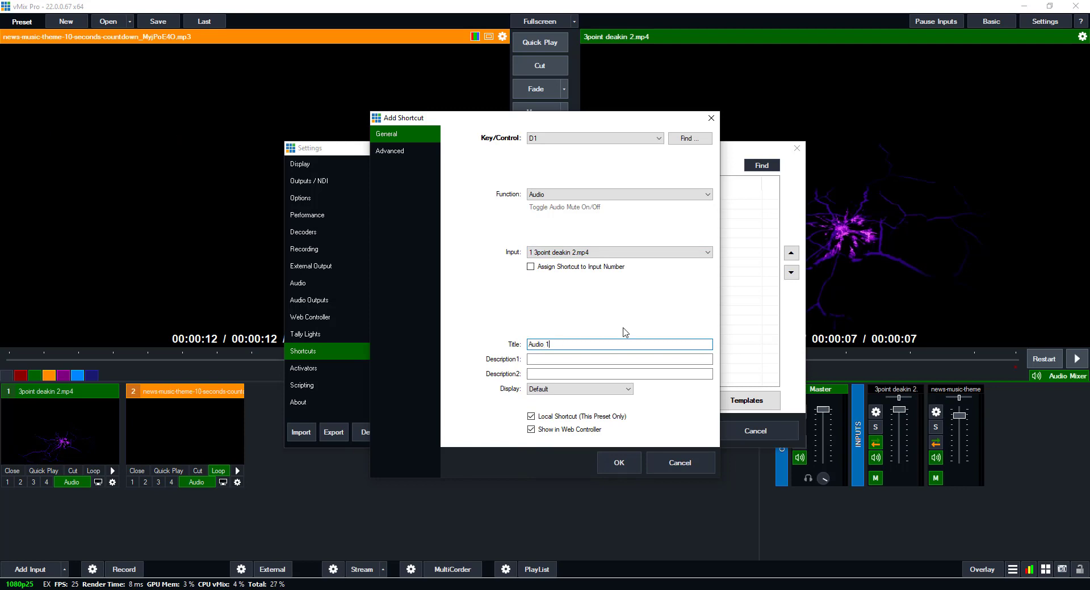
{"action": "left_click", "coordinate": [568, 355]}
{"action": "type", "text": "On"}
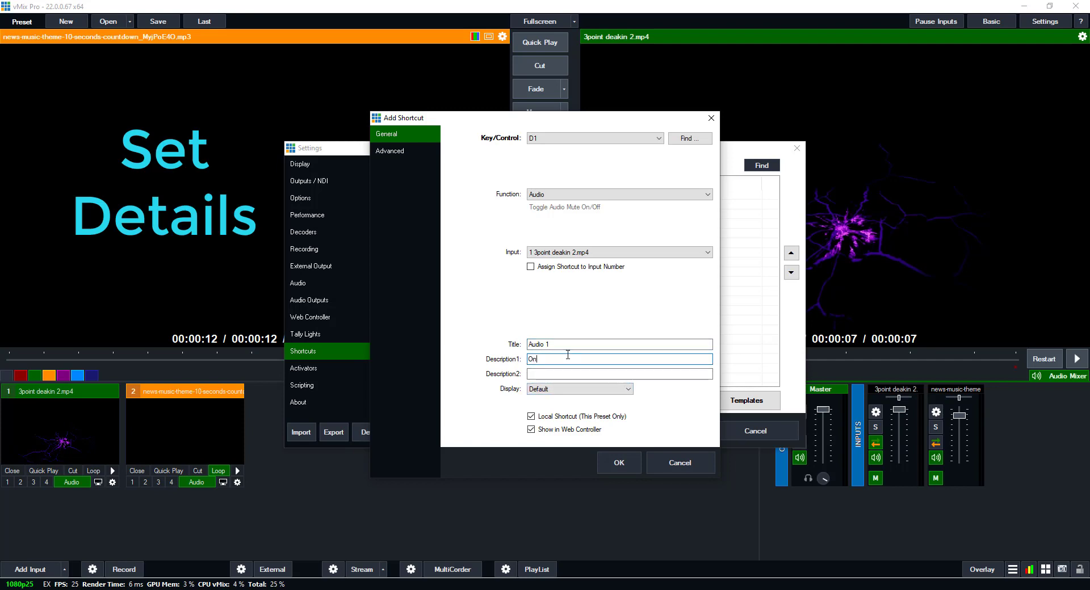
{"action": "type", "text": "/Off"}
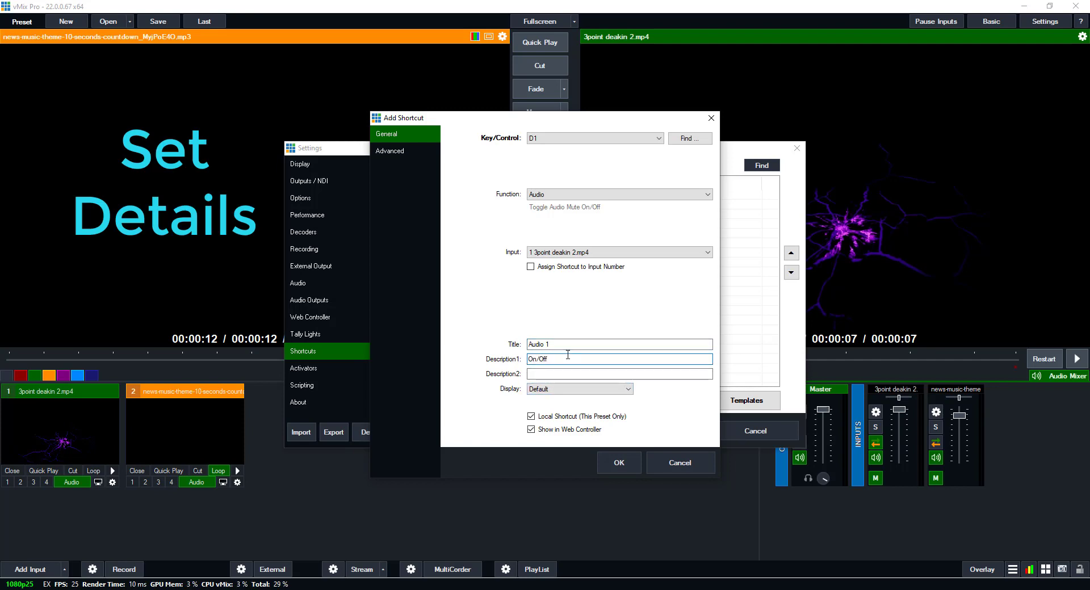
{"action": "left_click", "coordinate": [629, 390]}
{"action": "left_click", "coordinate": [612, 406]}
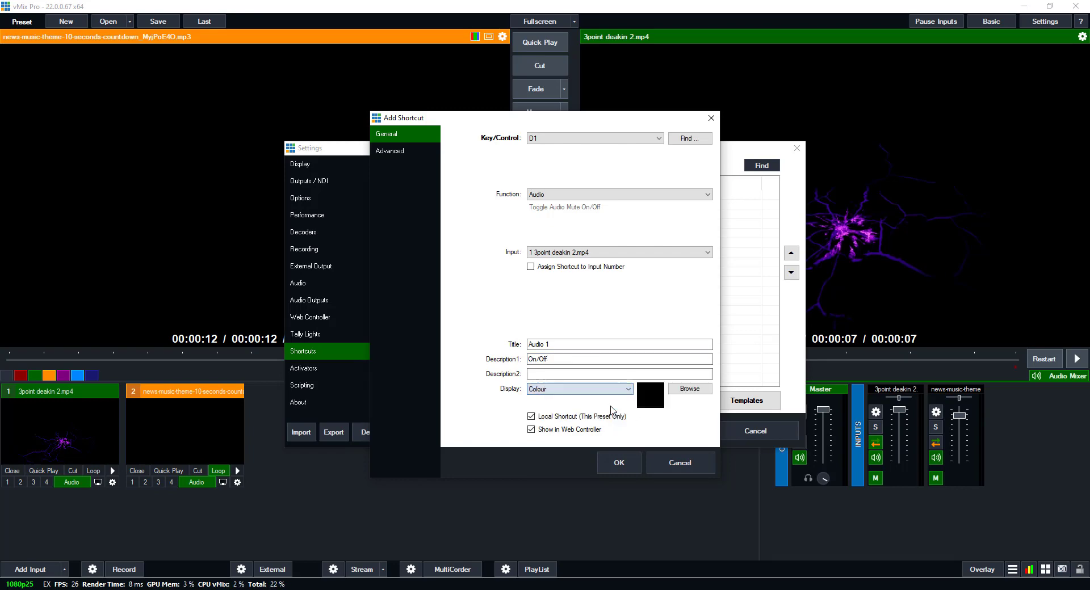
{"action": "left_click", "coordinate": [685, 391]}
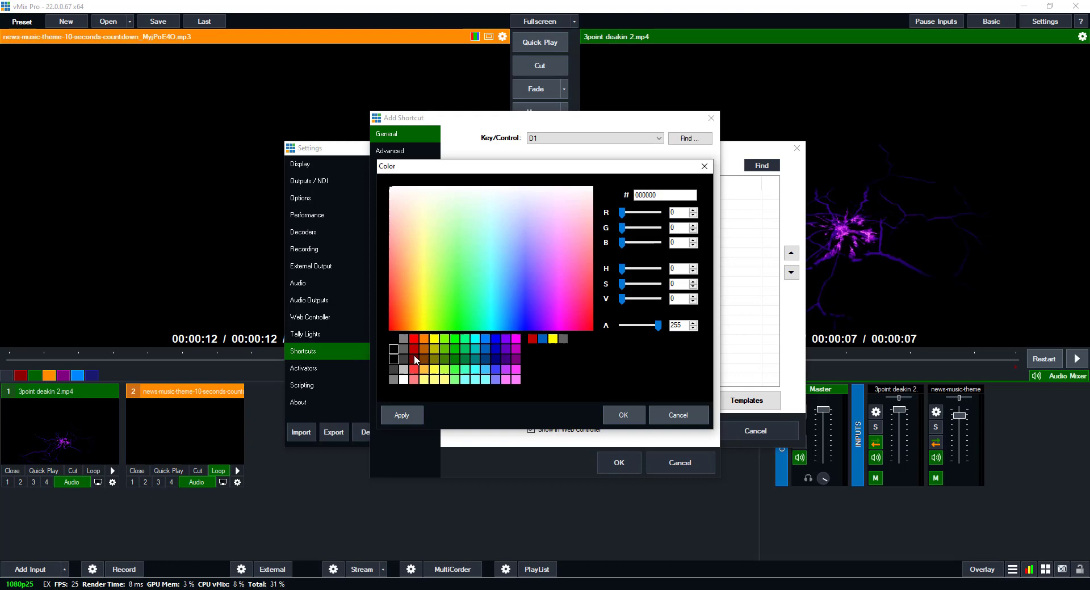
{"action": "left_click", "coordinate": [414, 349]}
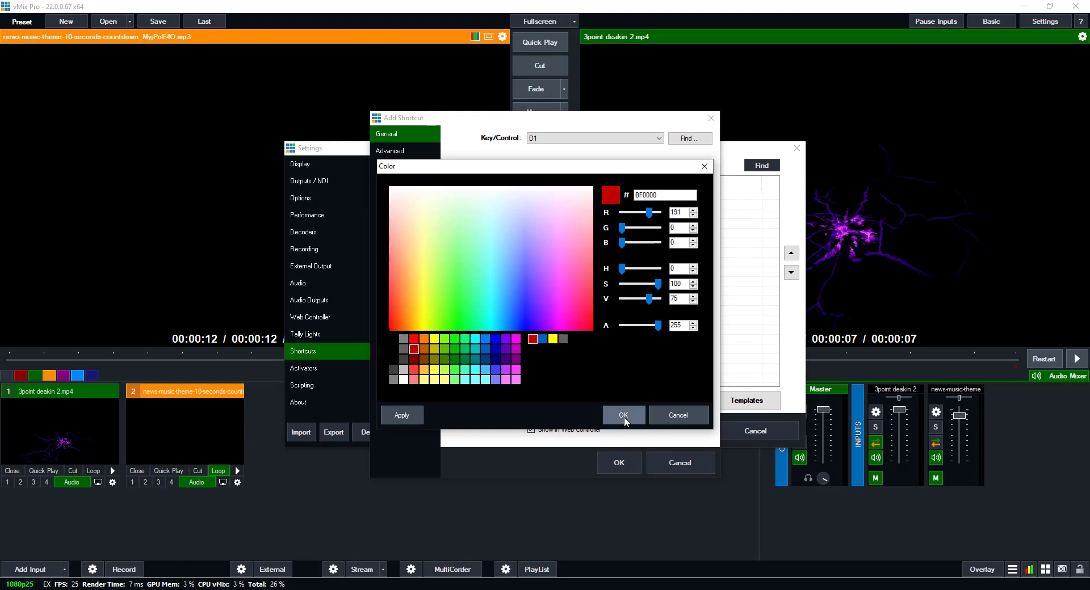
{"action": "left_click", "coordinate": [623, 416]}
{"action": "left_click", "coordinate": [631, 463]}
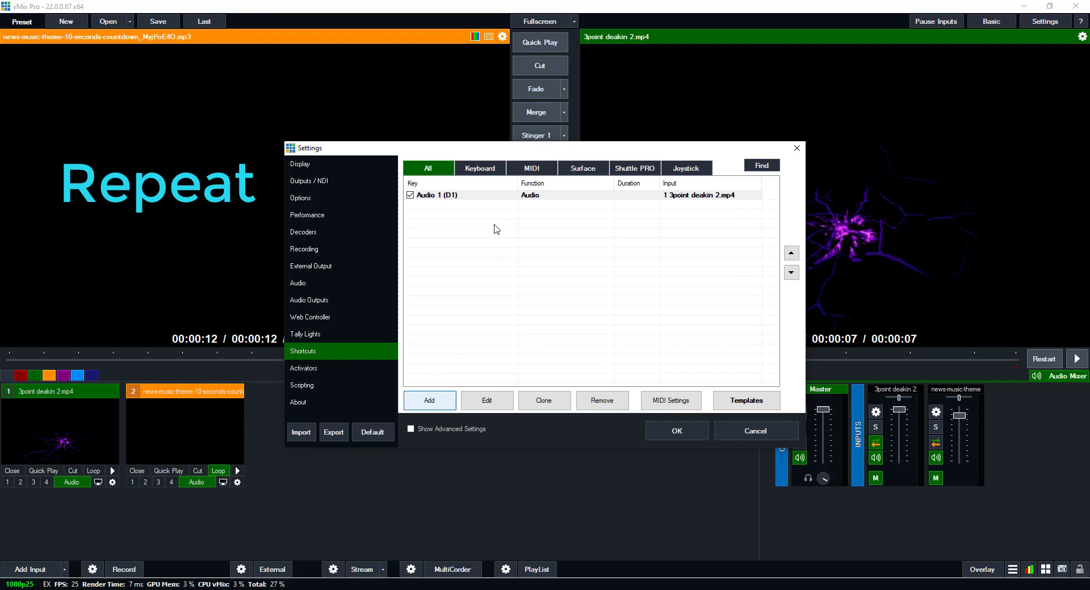
Add a D2 shortcut using Audio mute on/off targeting input 2, the news music theme
{"action": "key", "text": "Return"}
{"action": "left_click", "coordinate": [689, 139]}
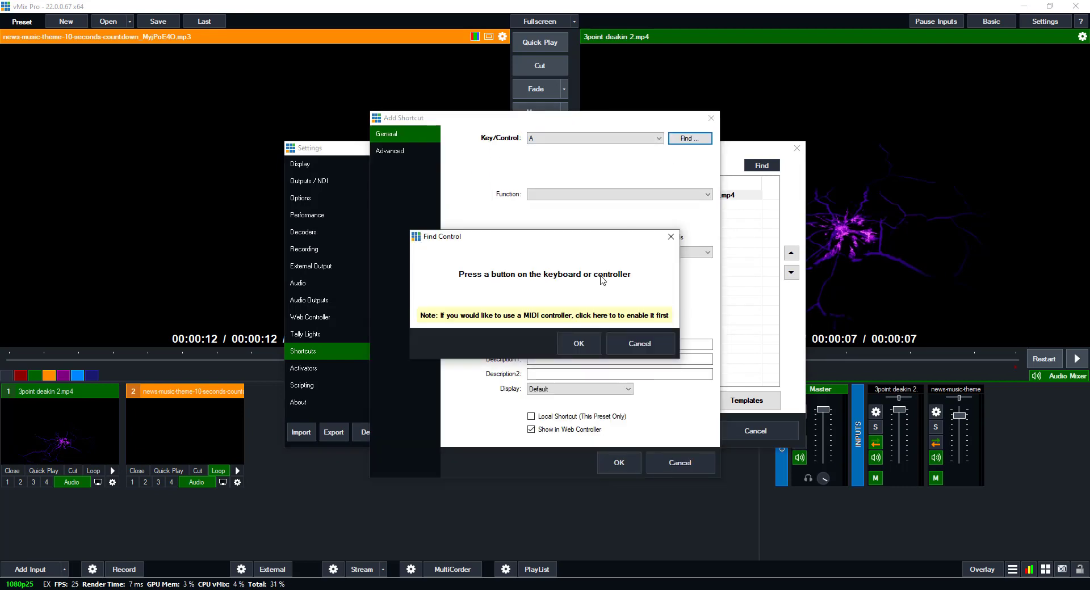
{"action": "key", "text": "2"}
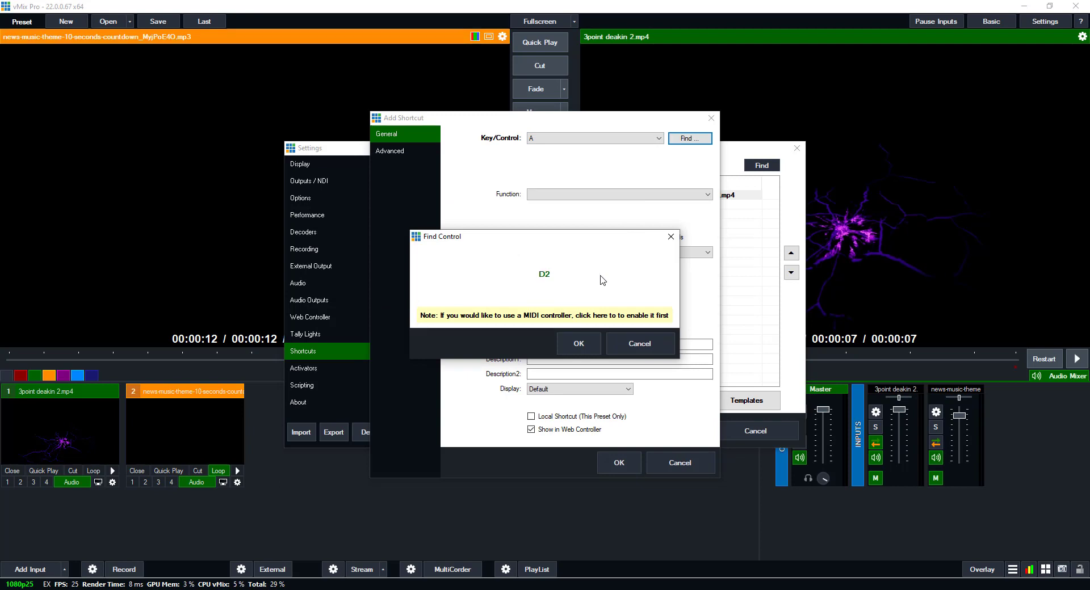
{"action": "left_click", "coordinate": [581, 343]}
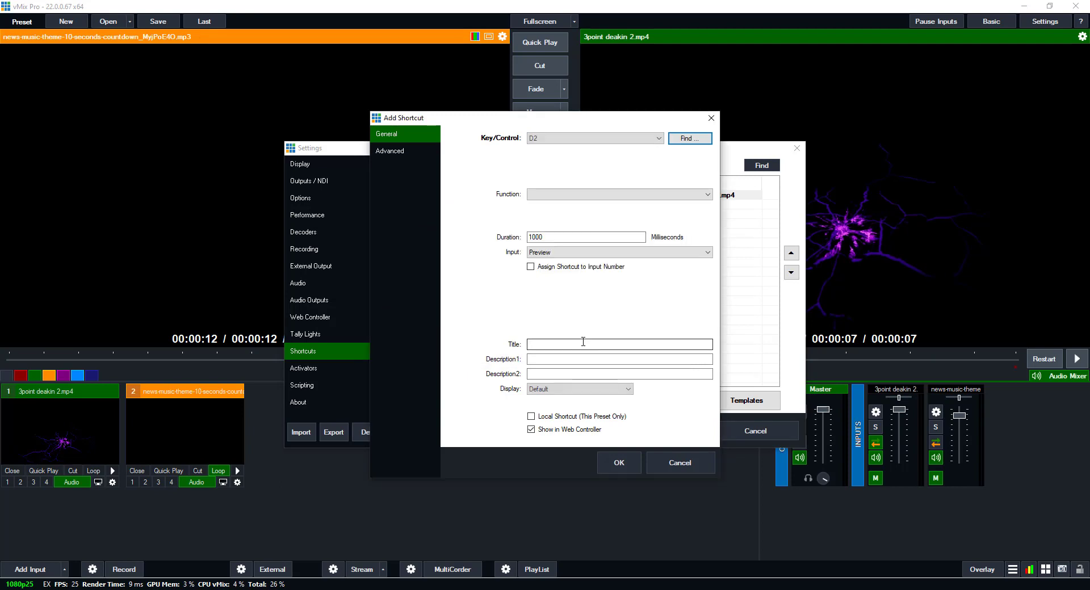
{"action": "left_click", "coordinate": [596, 200]}
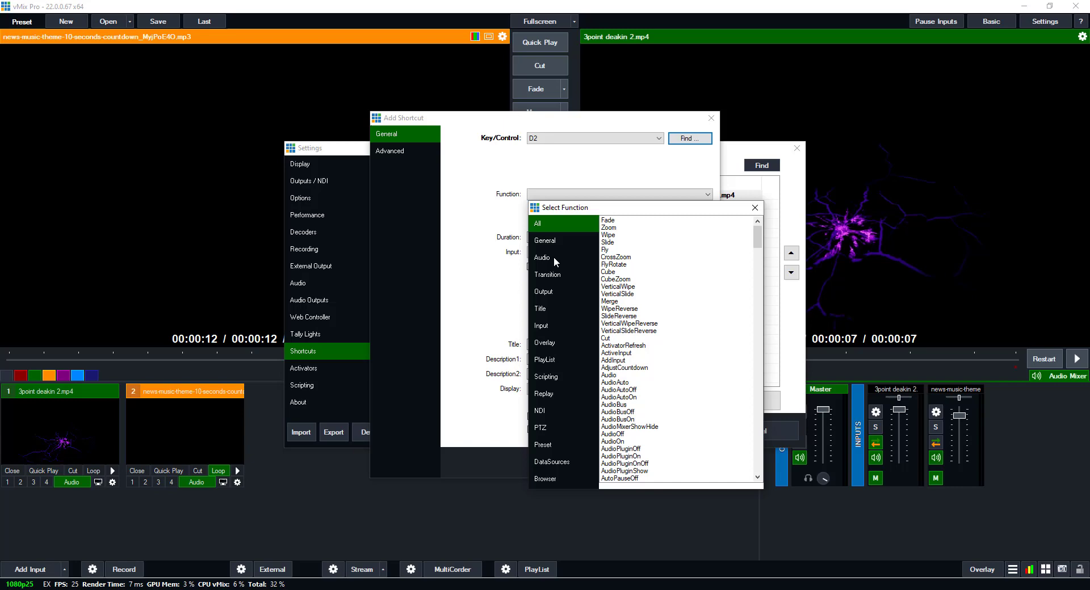
{"action": "left_click", "coordinate": [553, 256]}
{"action": "double_click", "coordinate": [610, 221]}
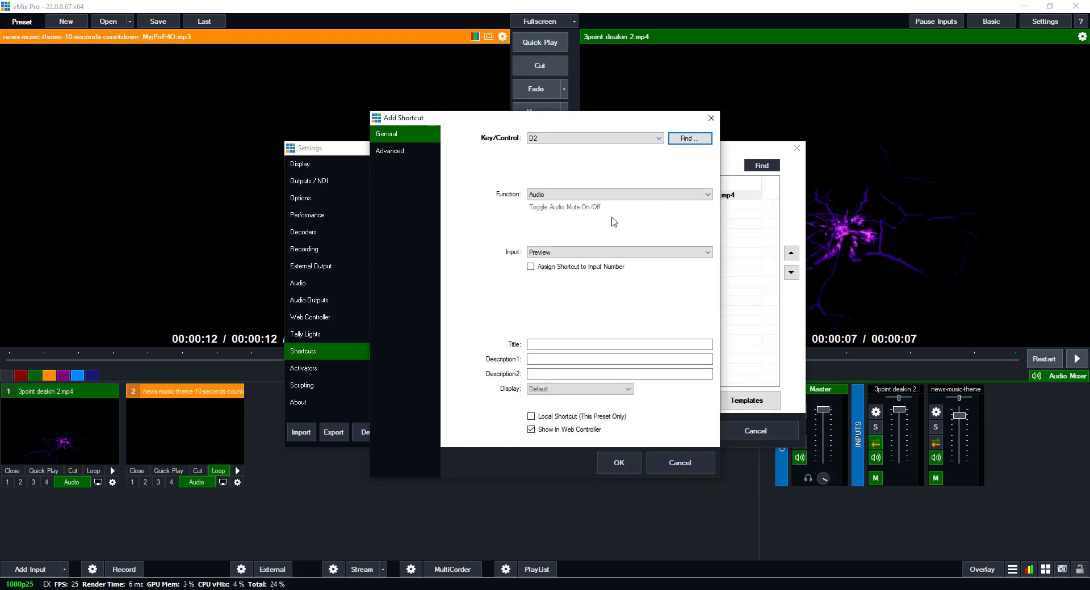
{"action": "left_click", "coordinate": [586, 257]}
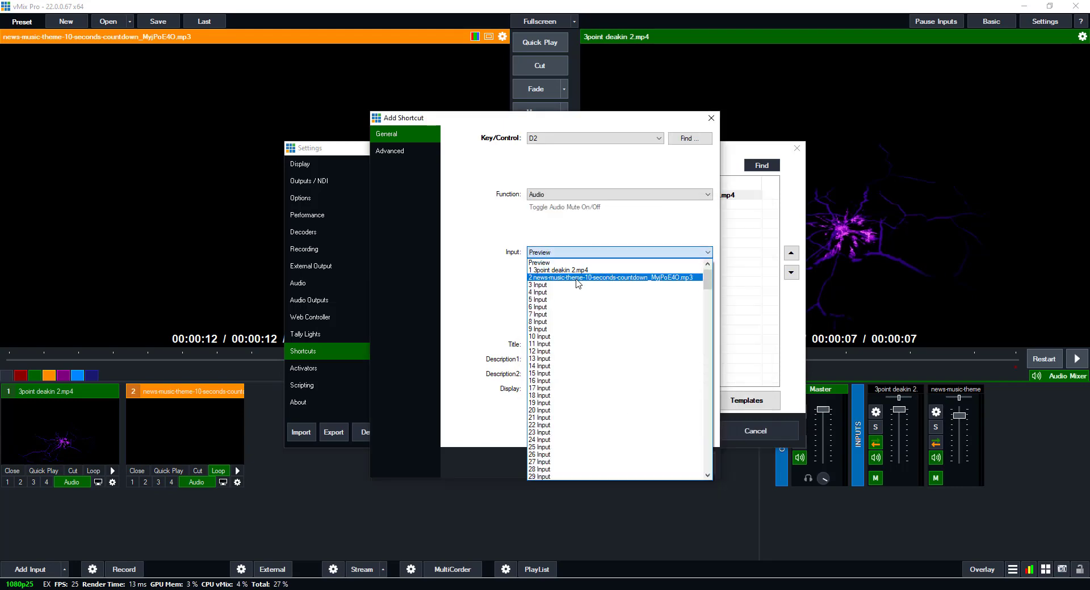
{"action": "left_click", "coordinate": [577, 278]}
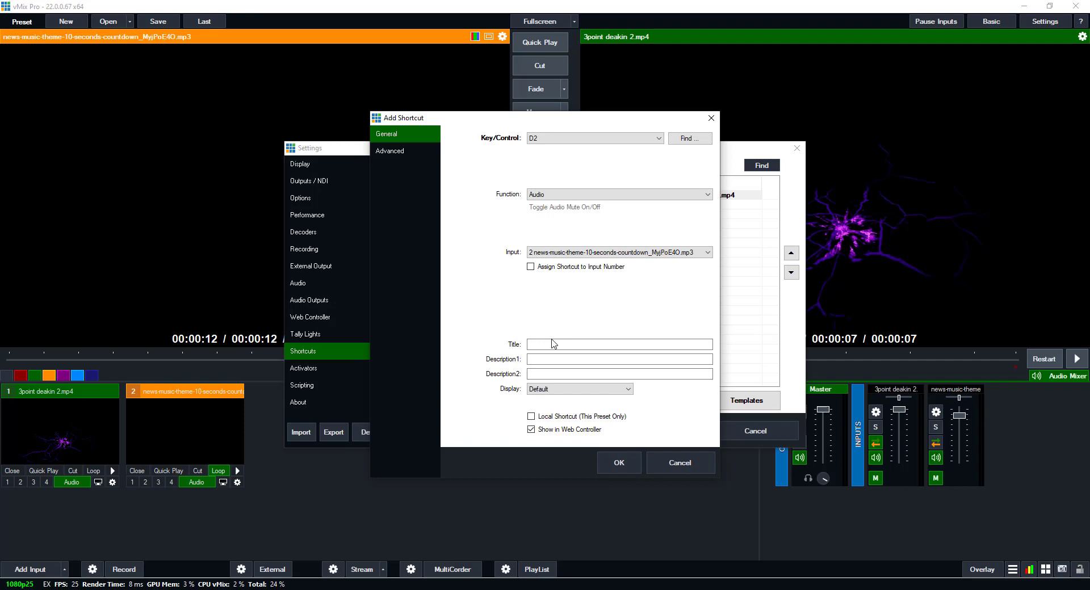
Title it 'Audio 2' with description 'On/Off', make it local, colour it dark red, and save
{"action": "left_click", "coordinate": [551, 343]}
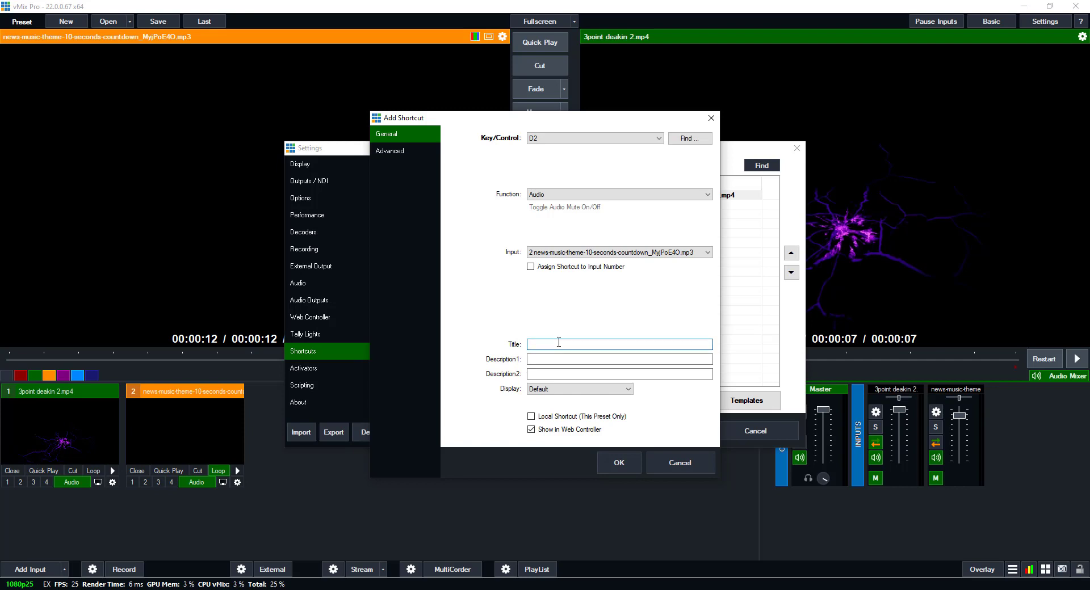
{"action": "type", "text": "Audio 2"}
{"action": "left_click", "coordinate": [557, 357]}
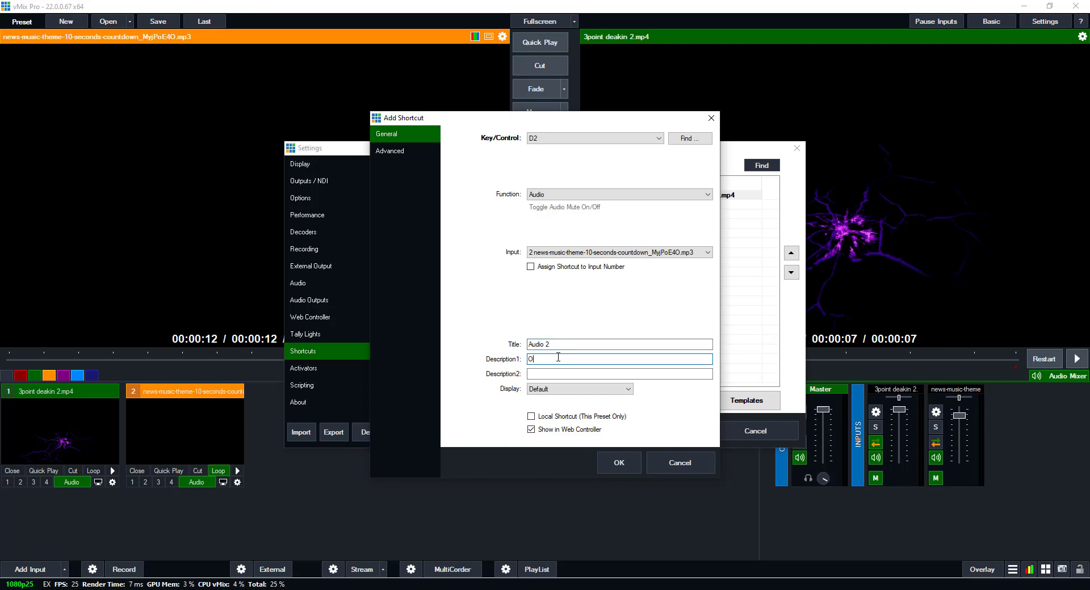
{"action": "type", "text": "On/Off"}
{"action": "left_click", "coordinate": [531, 417]}
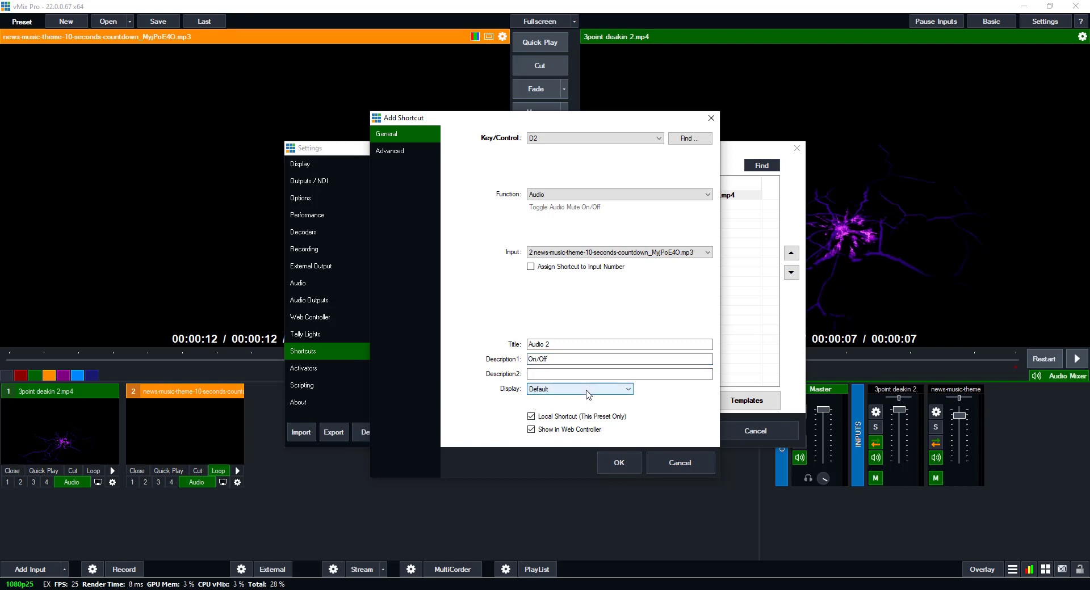
{"action": "left_click", "coordinate": [587, 393]}
{"action": "left_click", "coordinate": [583, 408]}
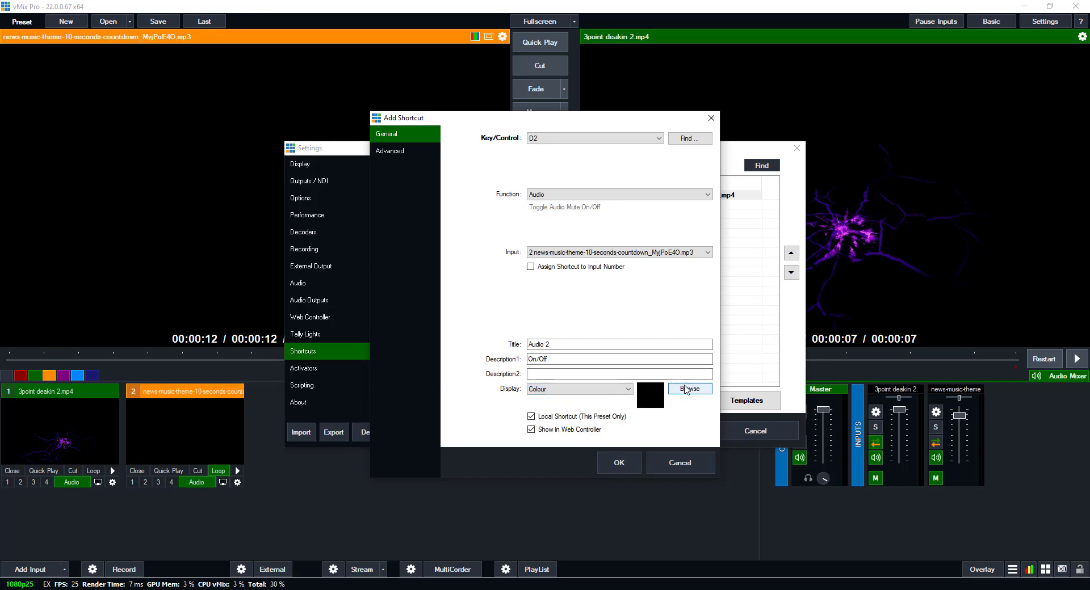
{"action": "left_click", "coordinate": [686, 389]}
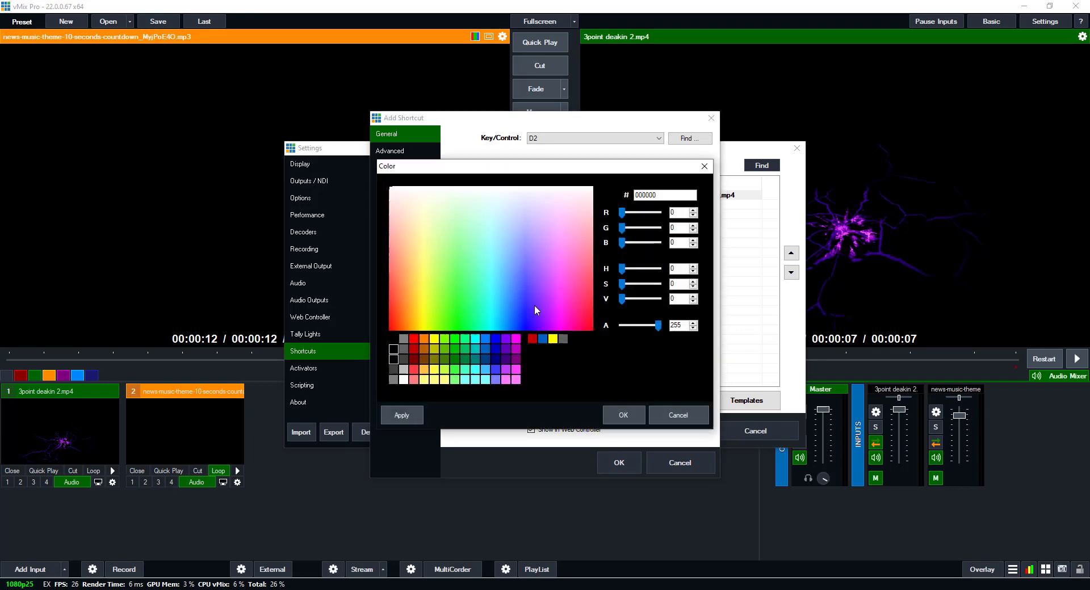
{"action": "left_click", "coordinate": [414, 349]}
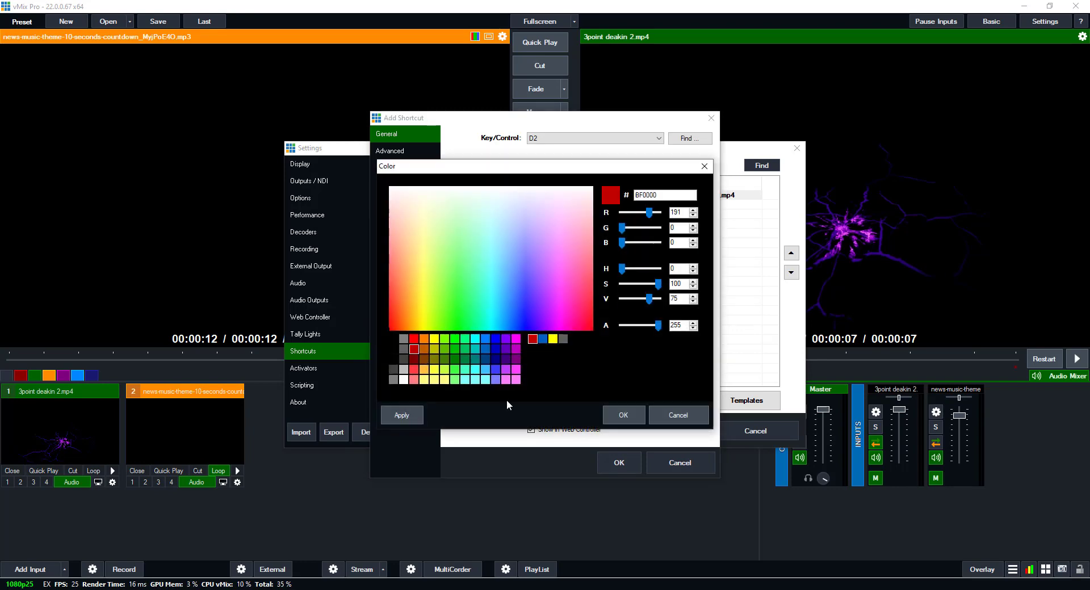
{"action": "left_click", "coordinate": [623, 415]}
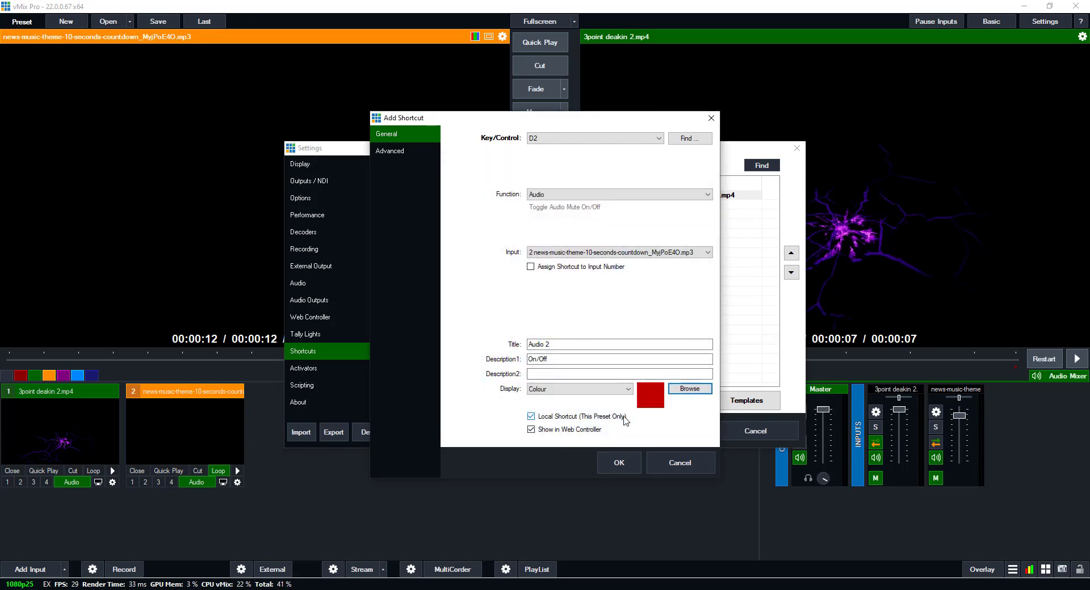
{"action": "left_click", "coordinate": [623, 462]}
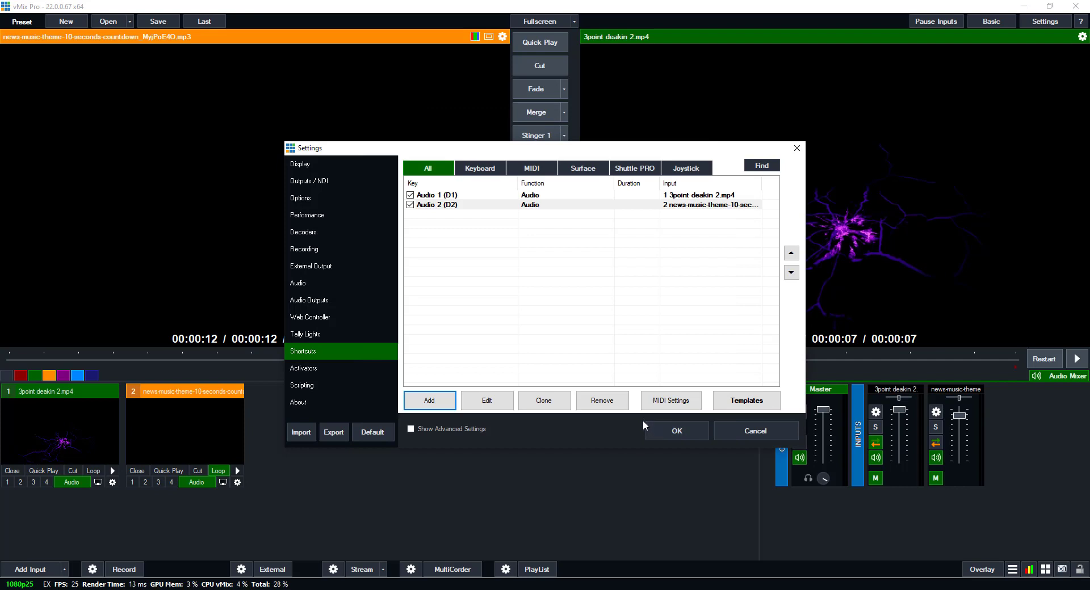
Save the settings, toggle input 2's audio with the Audio 2 shortcut, then Quick Play input 1
{"action": "left_click", "coordinate": [689, 432]}
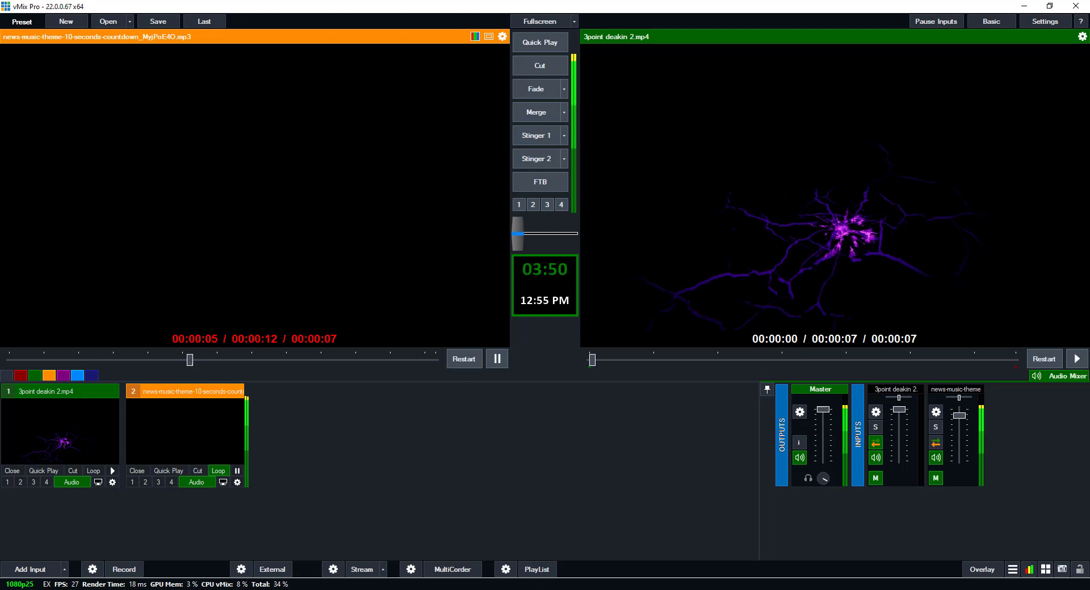
{"action": "left_click", "coordinate": [1045, 573]}
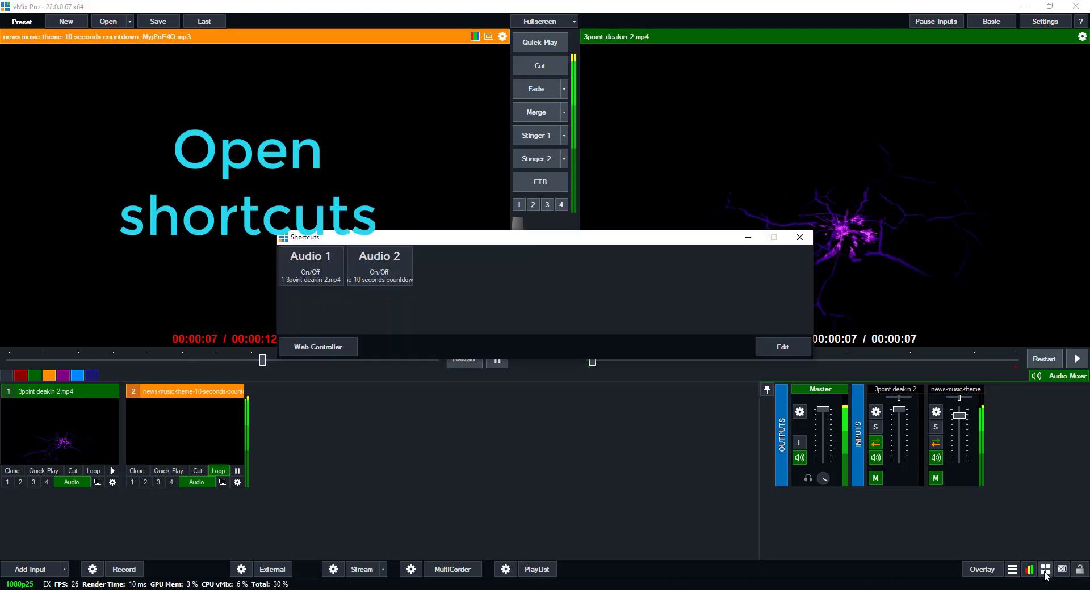
{"action": "left_click", "coordinate": [398, 266]}
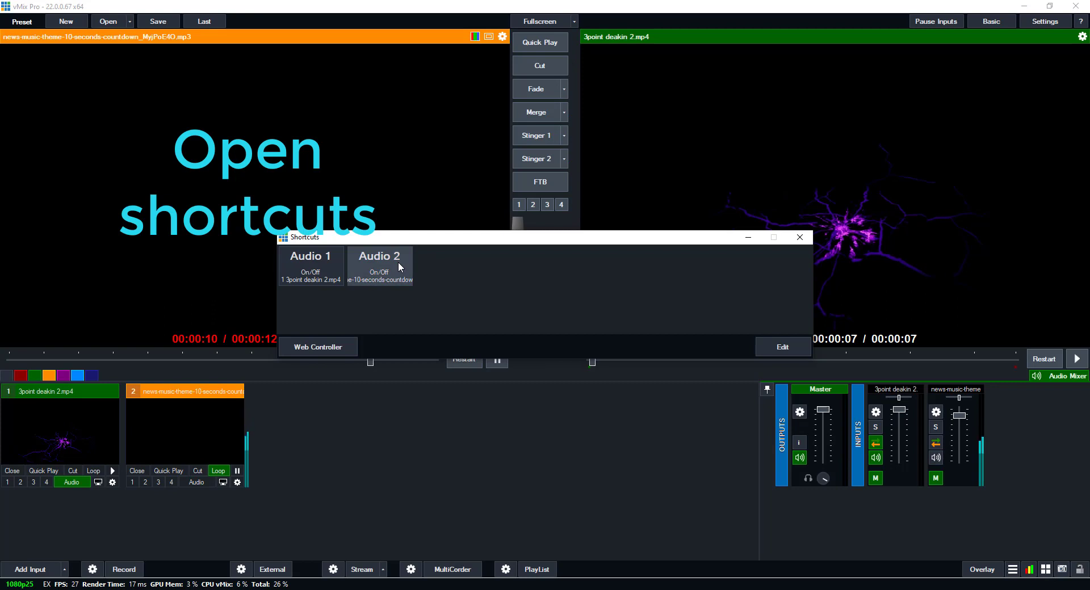
{"action": "left_click", "coordinate": [389, 271]}
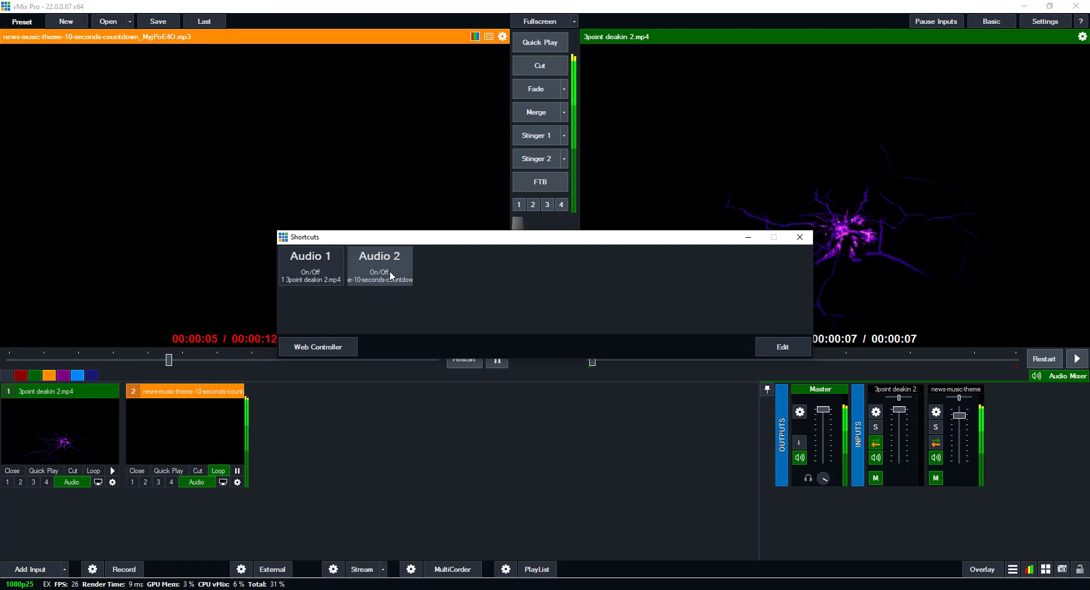
{"action": "left_click", "coordinate": [389, 271]}
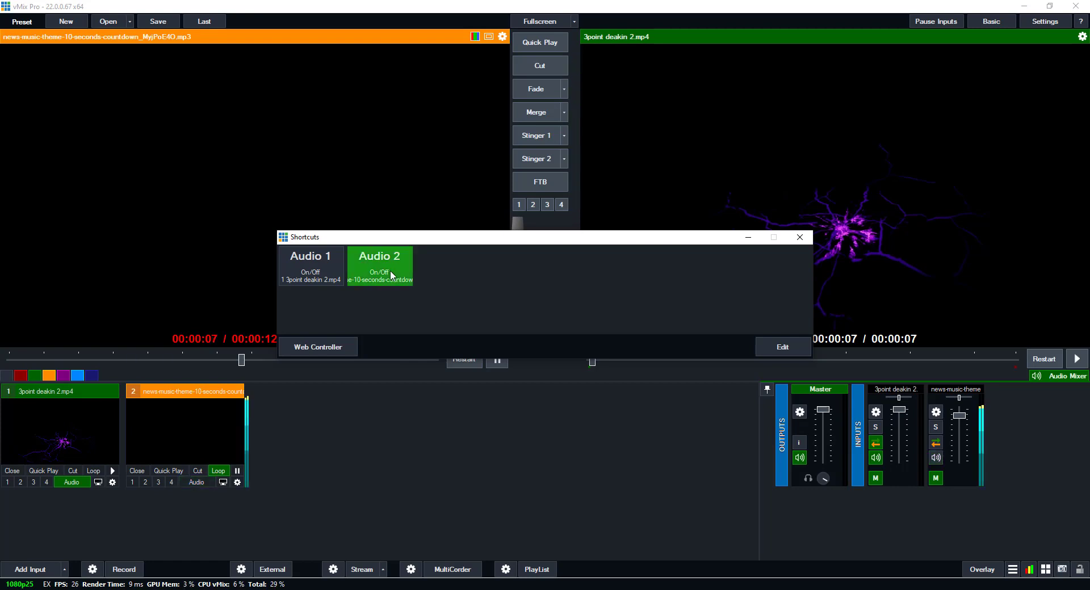
{"action": "left_click", "coordinate": [43, 469]}
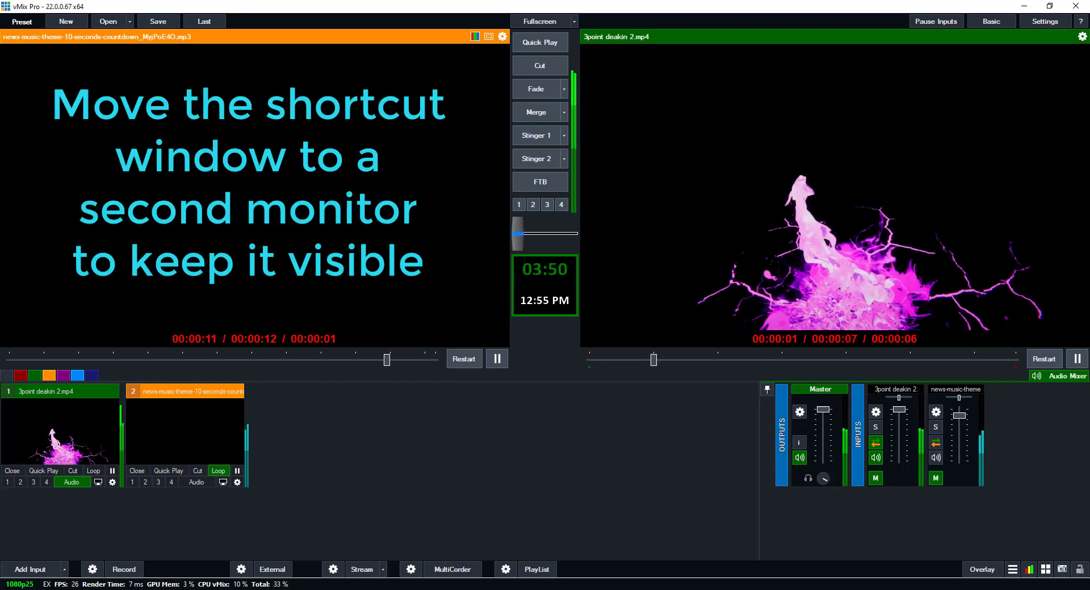
Move the Shortcuts window over the preview, then loop and play input 1's video
{"action": "left_click", "coordinate": [431, 554]}
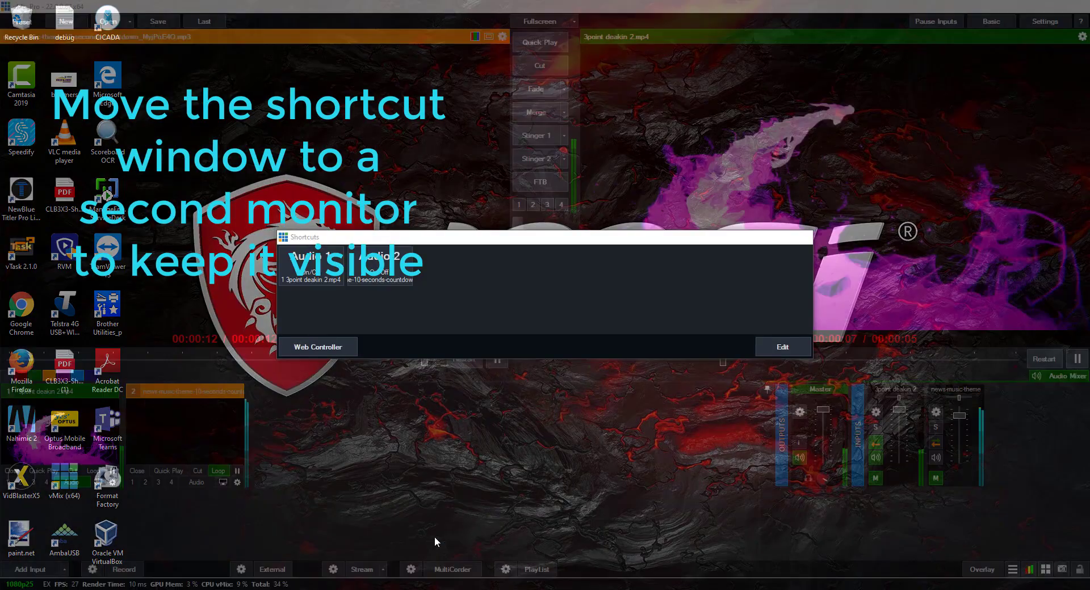
{"action": "left_click_drag", "start_coordinate": [495, 237], "coordinate": [239, 163]}
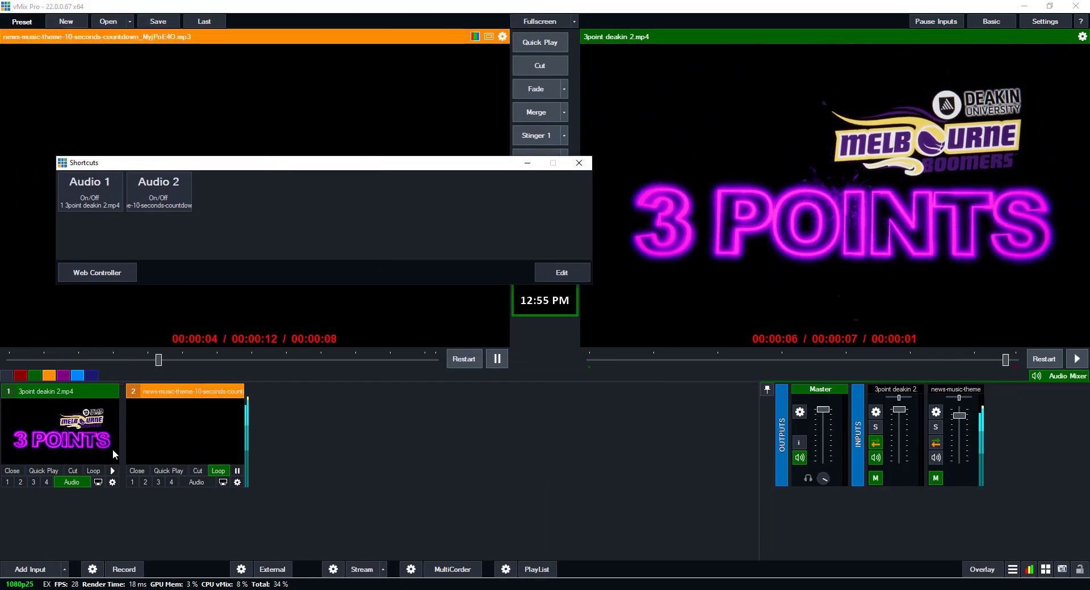
{"action": "left_click", "coordinate": [98, 472]}
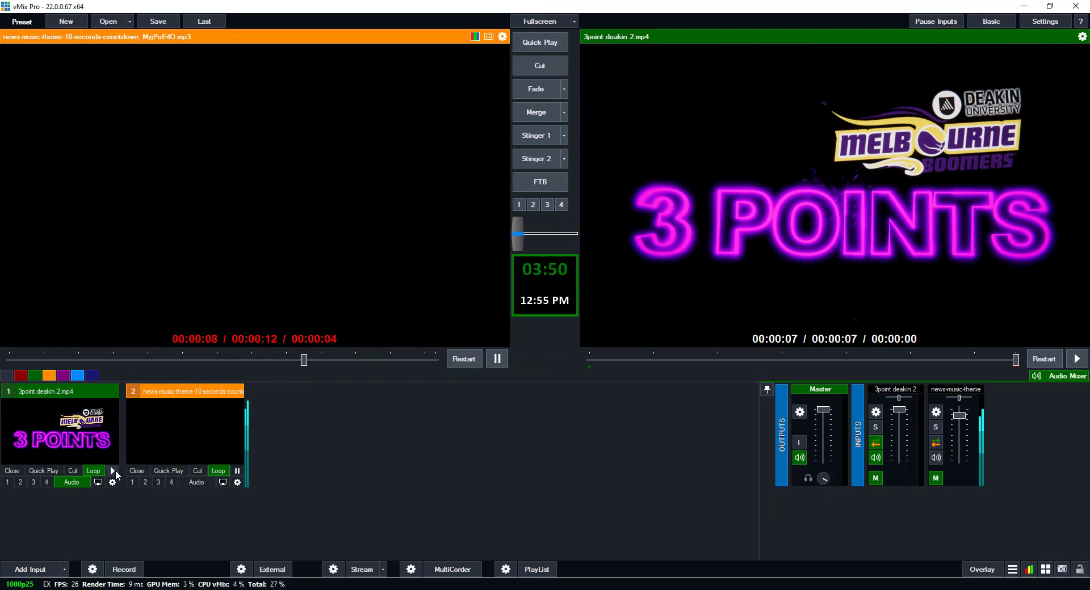
{"action": "left_click", "coordinate": [114, 470]}
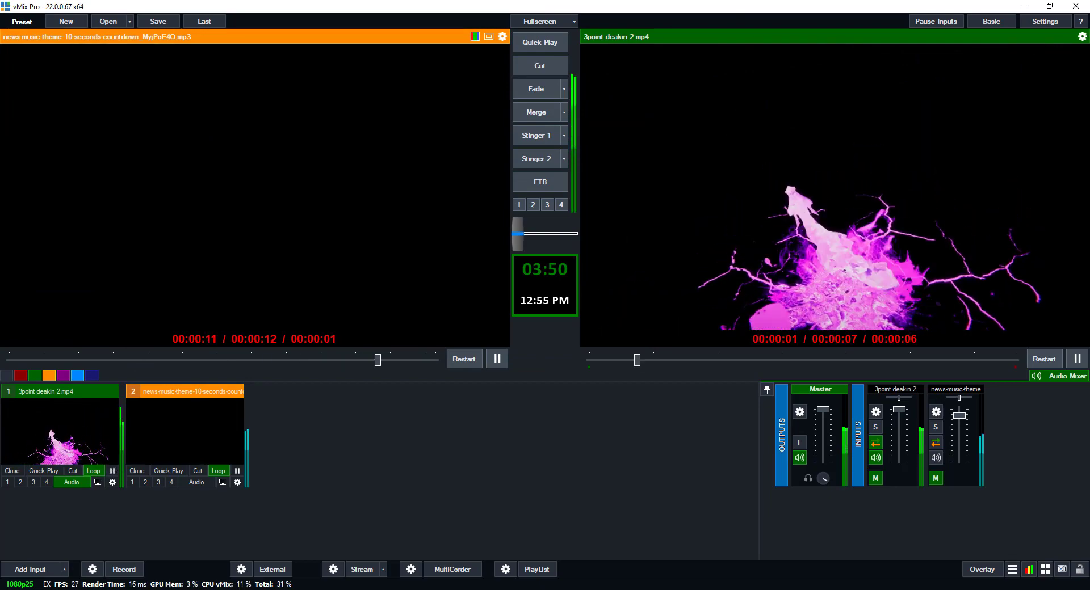
Toggle input 1's audio twice with the Audio 1 shortcut, then close the Shortcuts window
{"action": "mouse_move", "coordinate": [368, 584]}
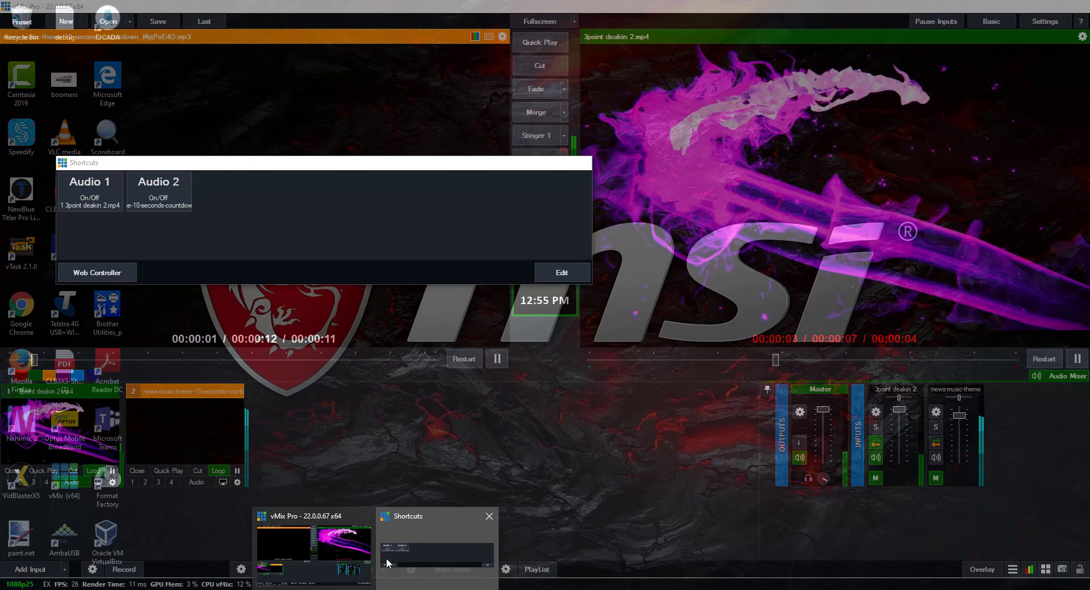
{"action": "left_click", "coordinate": [414, 547]}
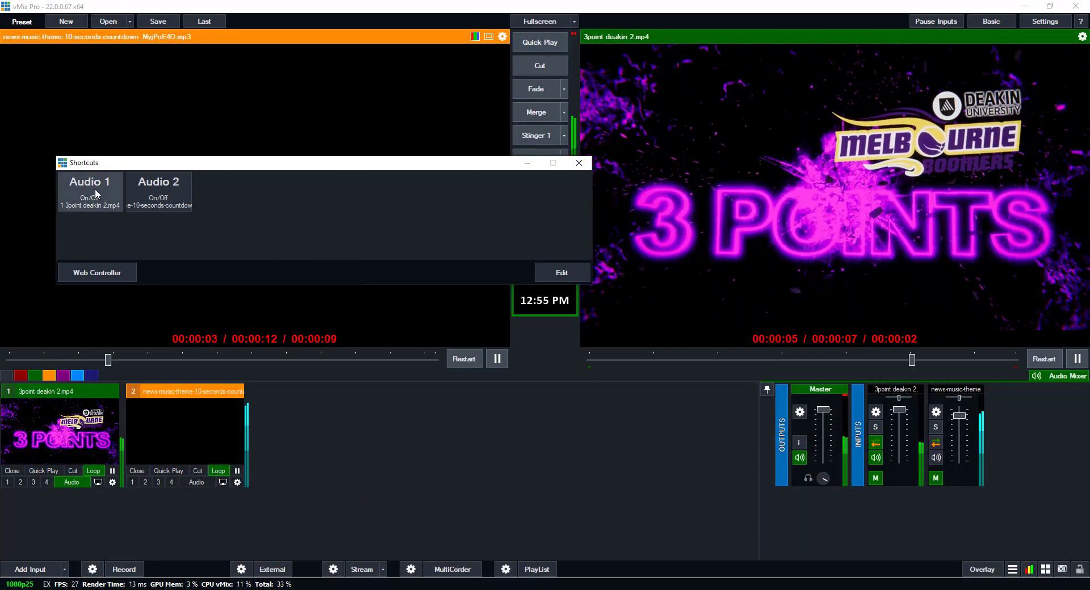
{"action": "left_click", "coordinate": [94, 190]}
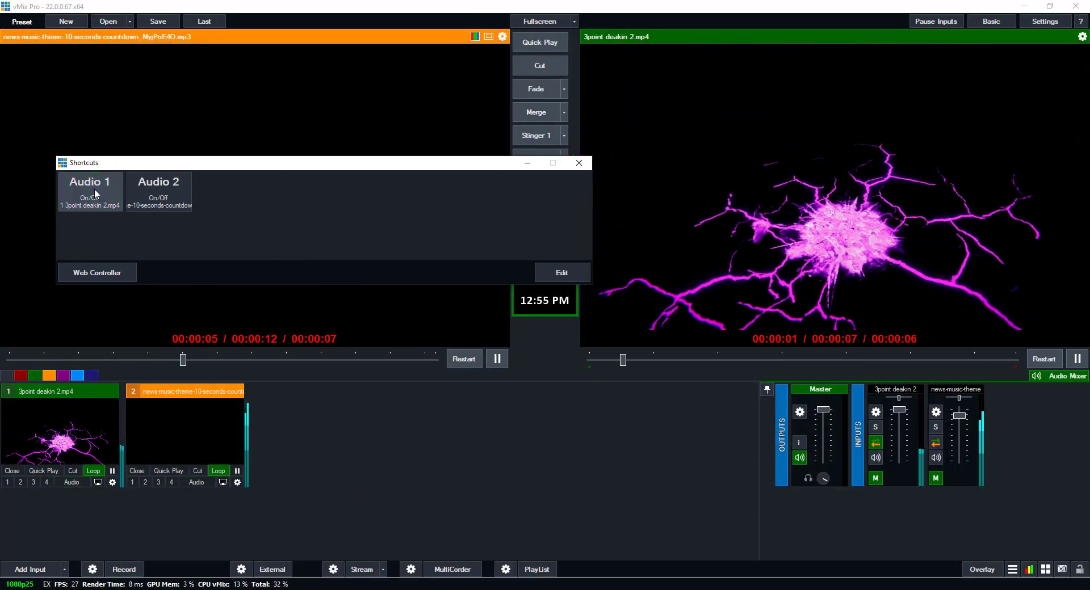
{"action": "left_click", "coordinate": [94, 188]}
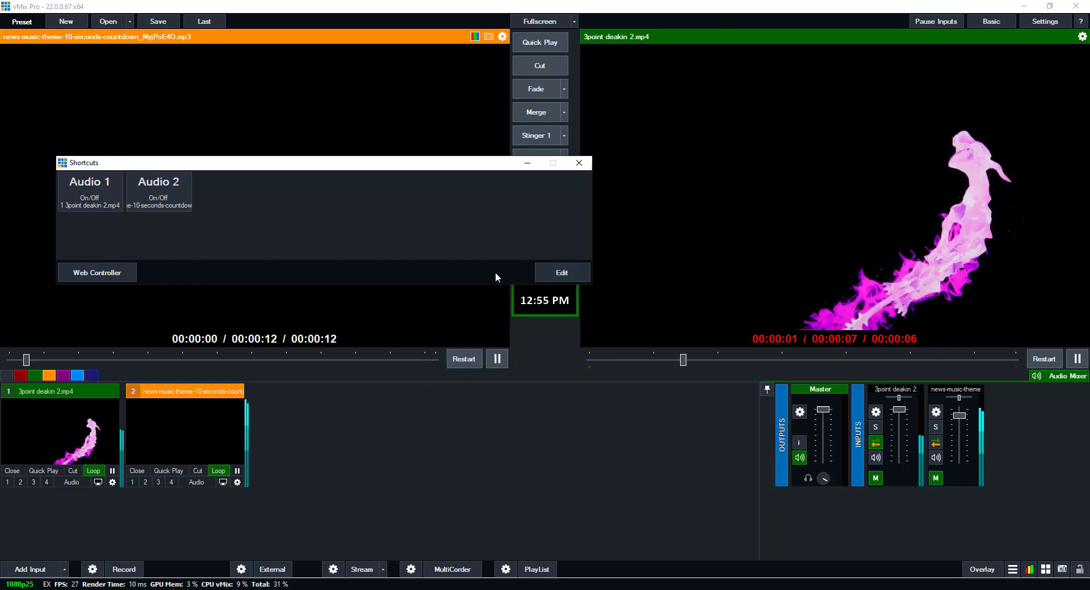
{"action": "left_click", "coordinate": [579, 165]}
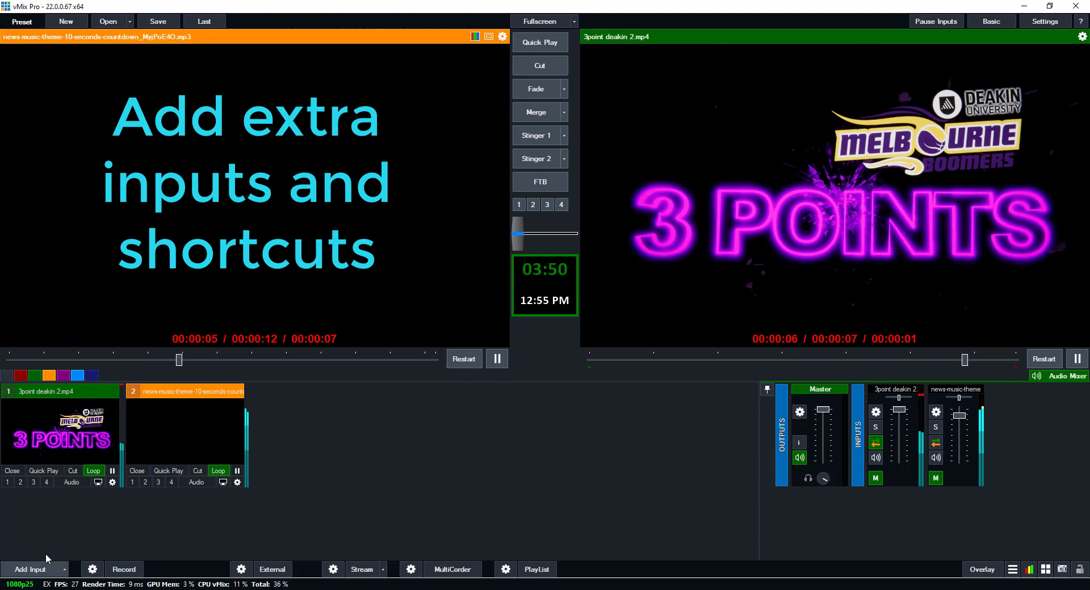
Add easy-ride_GJnxR4EO.mp3 as audio input 3
{"action": "left_click", "coordinate": [41, 568]}
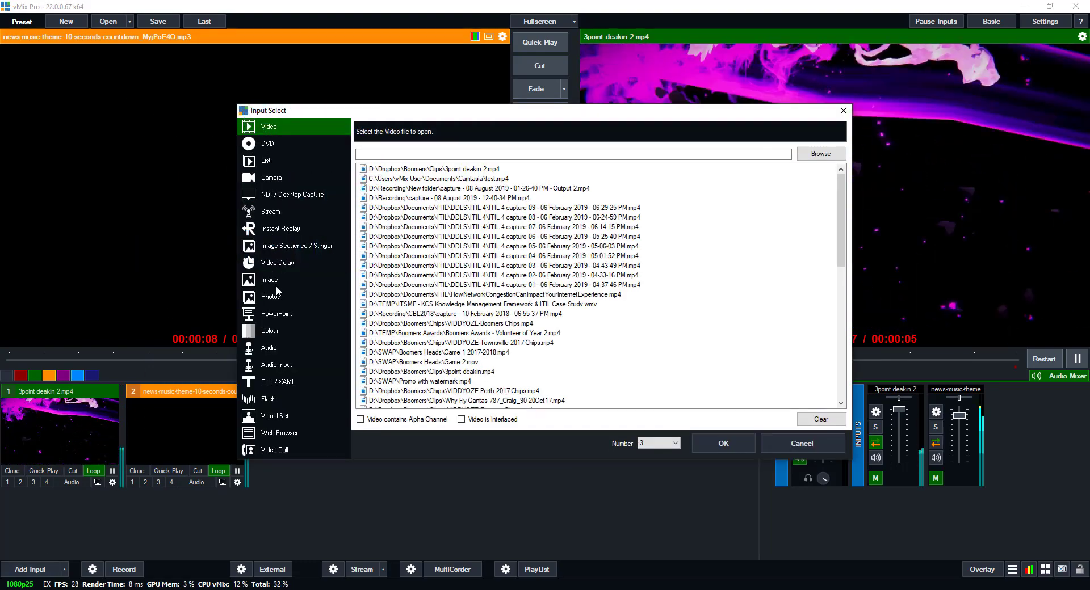
{"action": "left_click", "coordinate": [269, 349]}
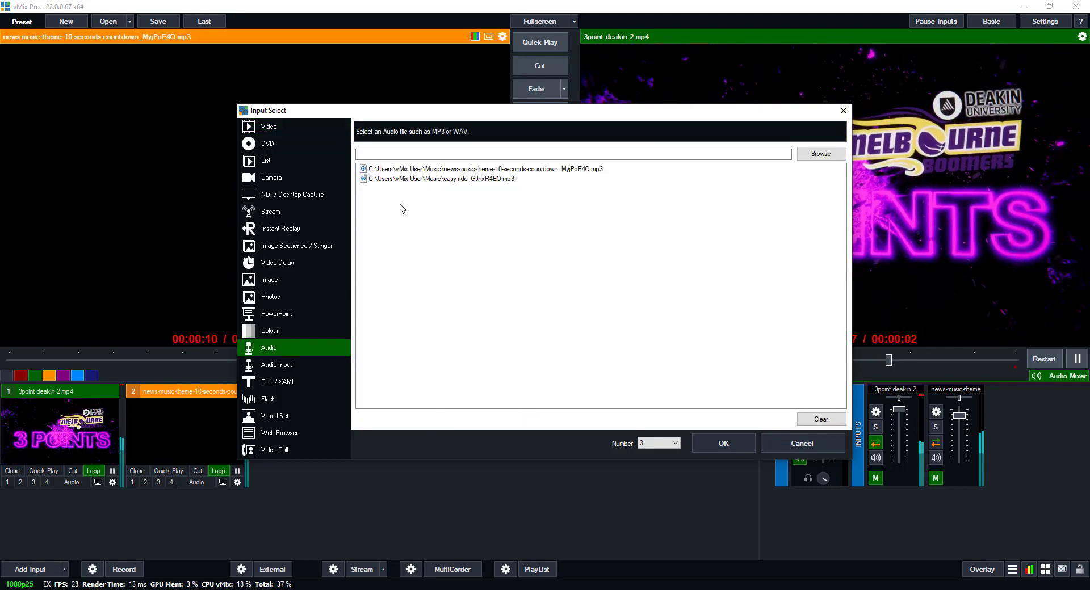
{"action": "left_click", "coordinate": [413, 180]}
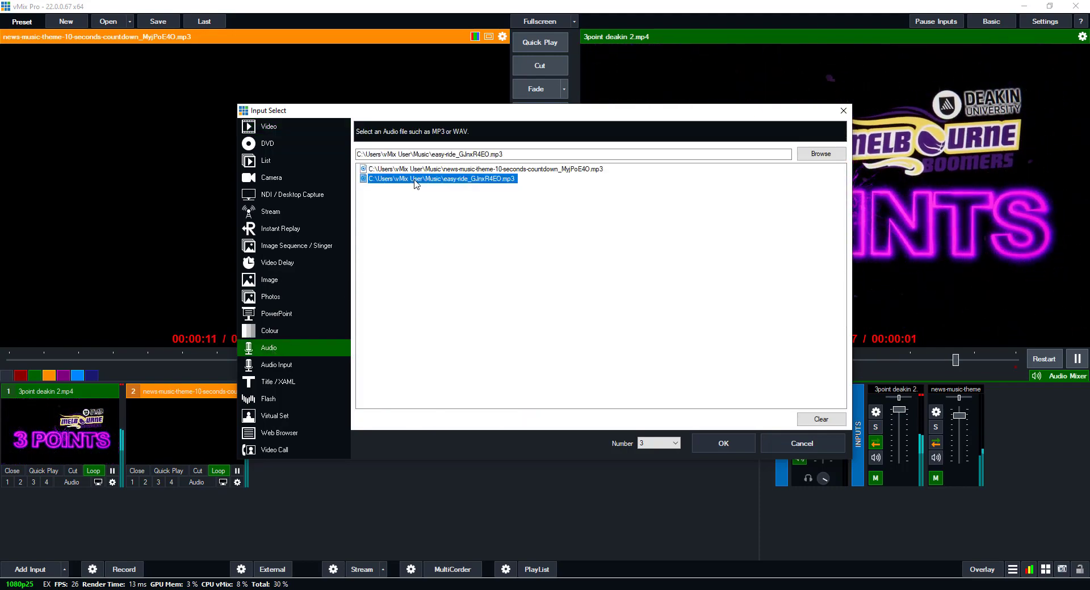
{"action": "left_click", "coordinate": [711, 440]}
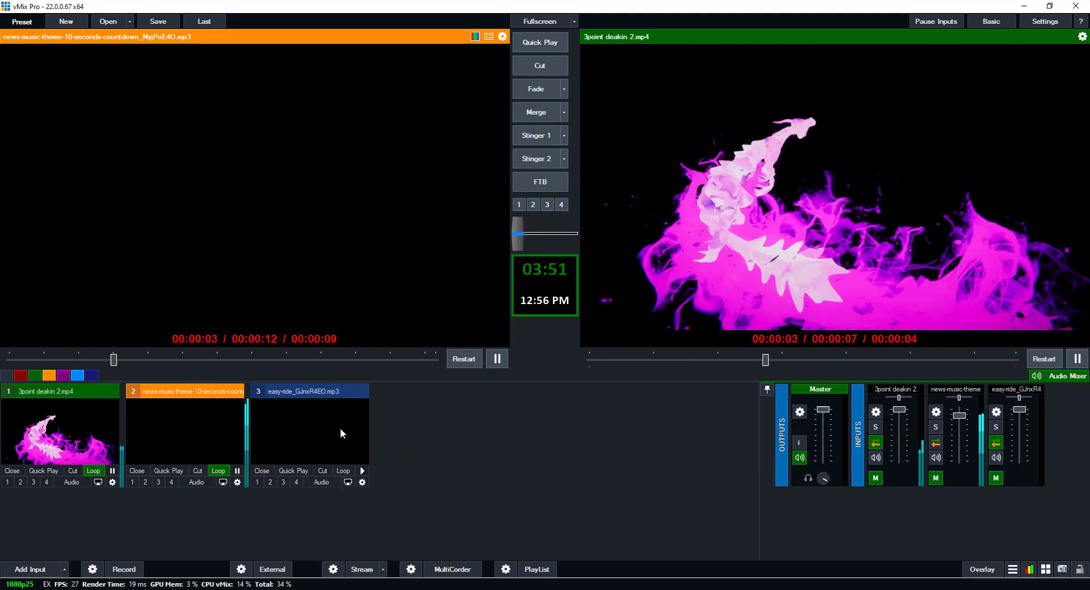
Turn off input 3's automatic play-with-transitions option in its settings
{"action": "left_click", "coordinate": [363, 480]}
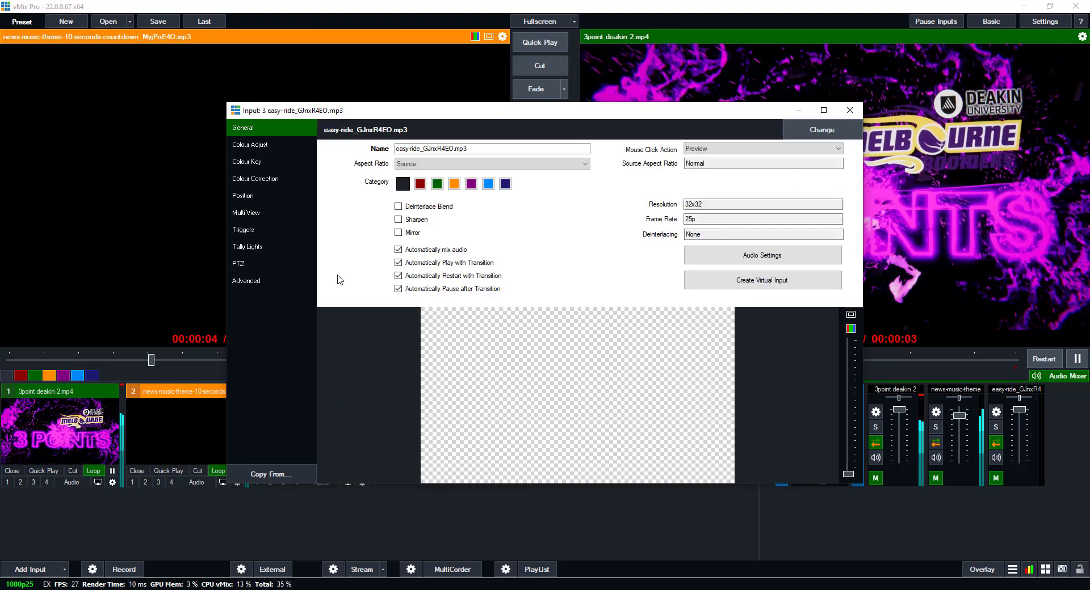
{"action": "left_click", "coordinate": [398, 263]}
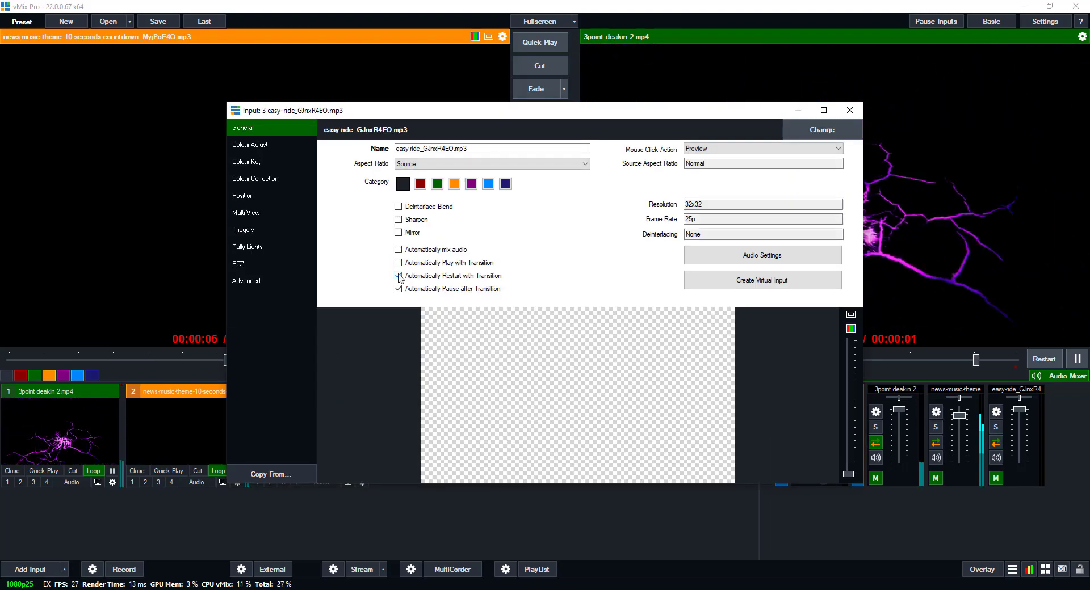
{"action": "left_click", "coordinate": [849, 111]}
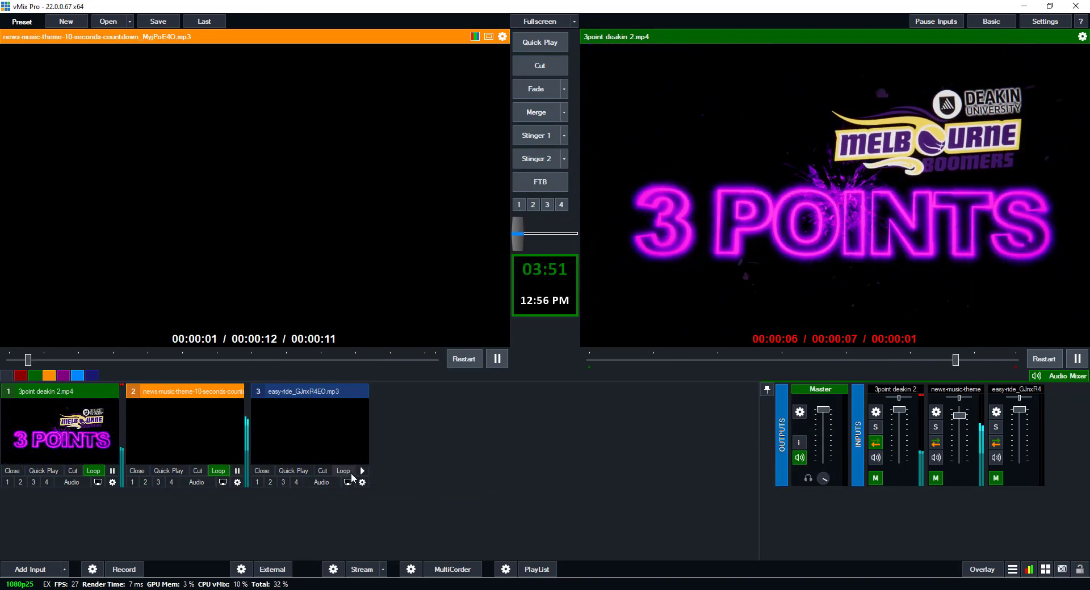
Loop and play input 3, then open Settings > Shortcuts showing Audio 1 and Audio 2
{"action": "left_click", "coordinate": [343, 471]}
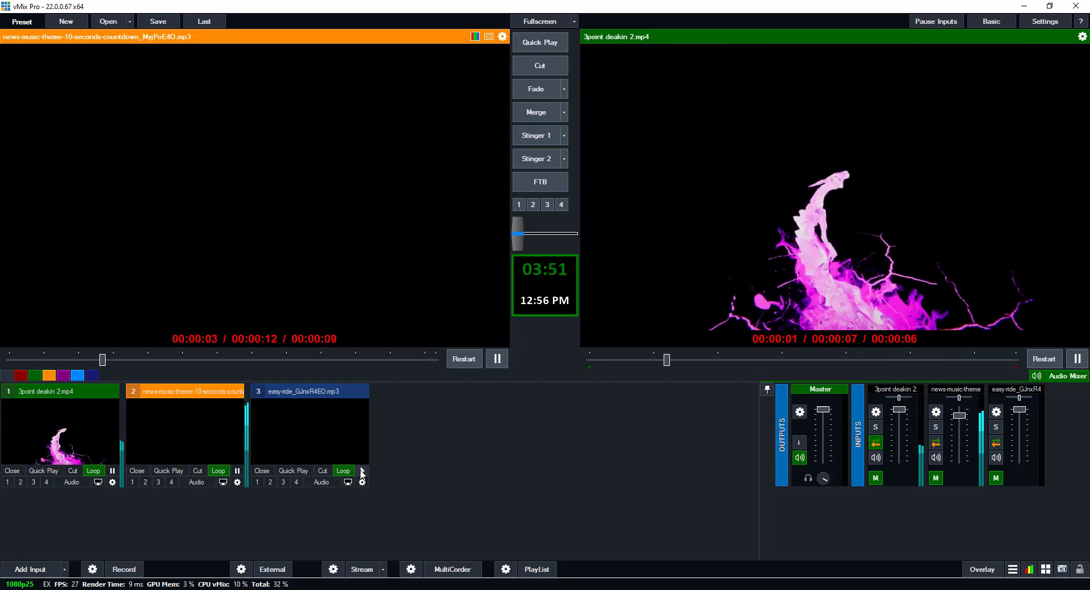
{"action": "left_click", "coordinate": [362, 471]}
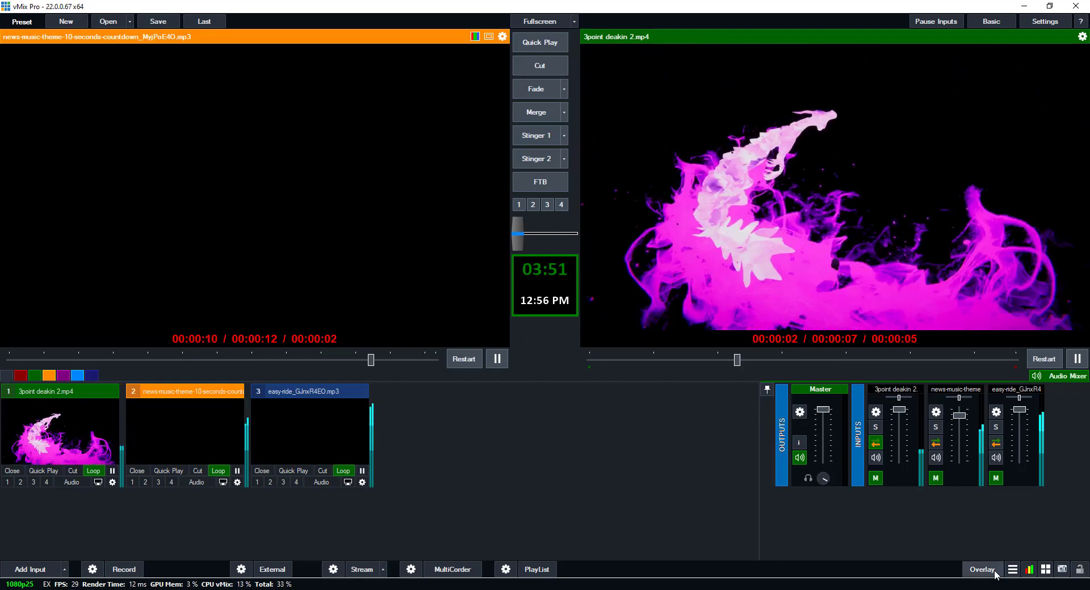
{"action": "left_click", "coordinate": [1046, 569]}
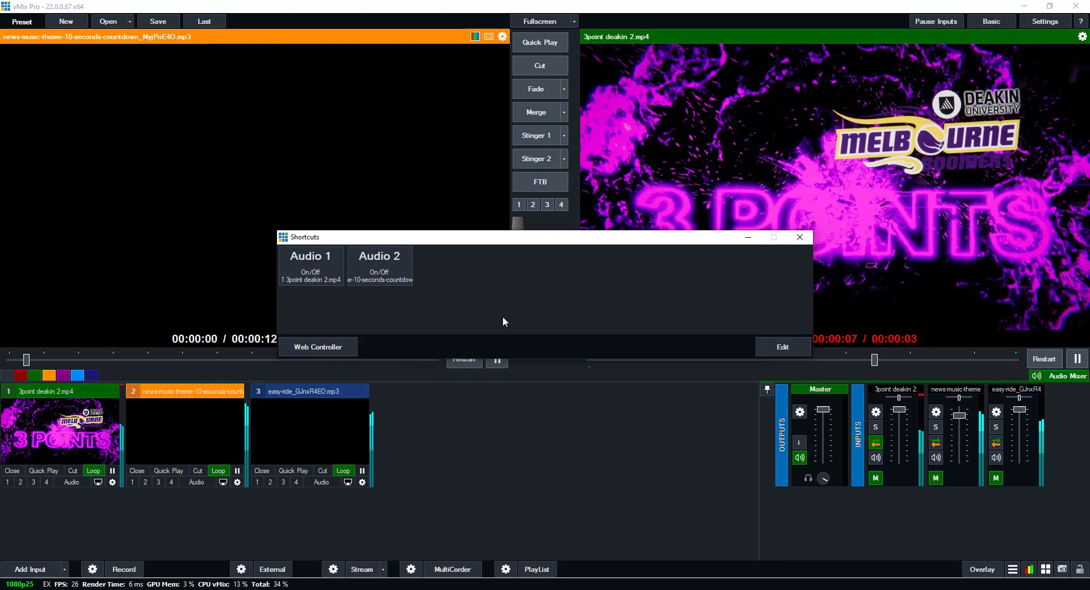
{"action": "left_click", "coordinate": [767, 348]}
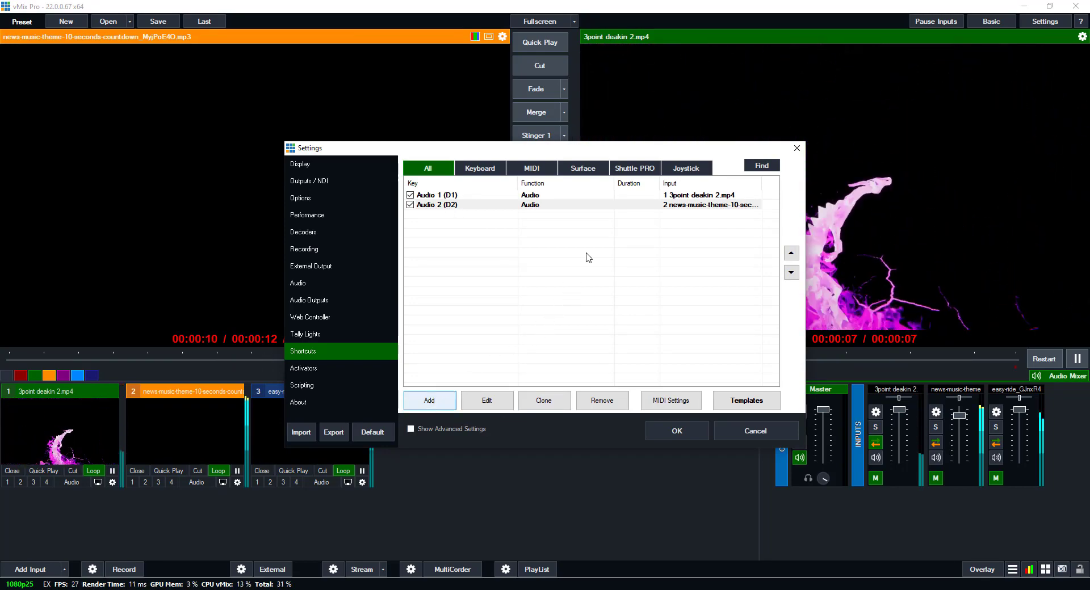
Create a D3 shortcut that toggles audio on input 3 (easy-ride), named 'Audio On/Off'
{"action": "left_click", "coordinate": [687, 139]}
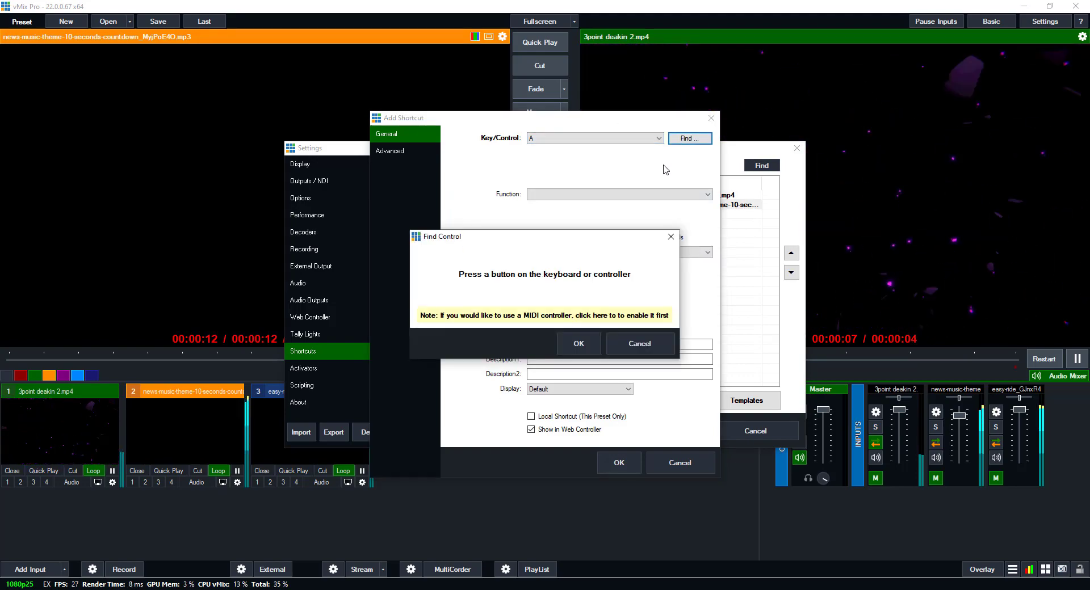
{"action": "key", "text": "3"}
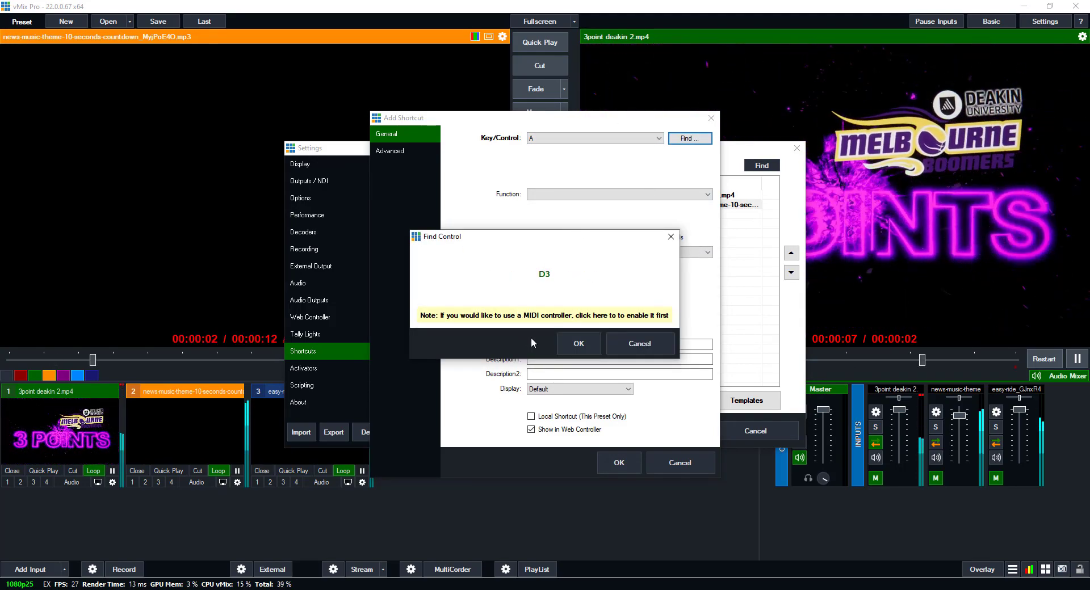
{"action": "left_click", "coordinate": [577, 344]}
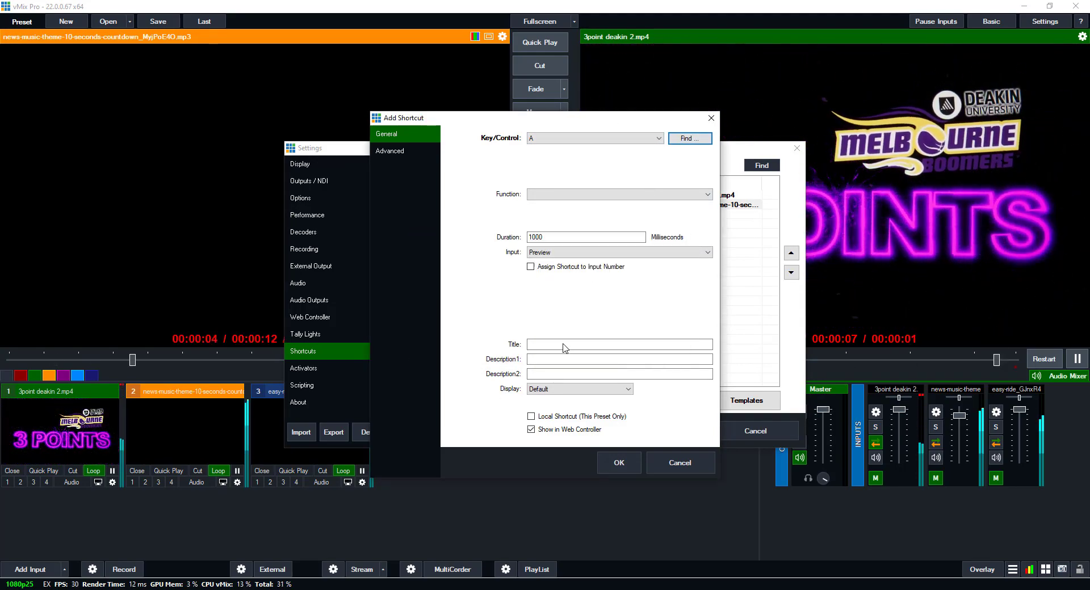
{"action": "left_click", "coordinate": [580, 195]}
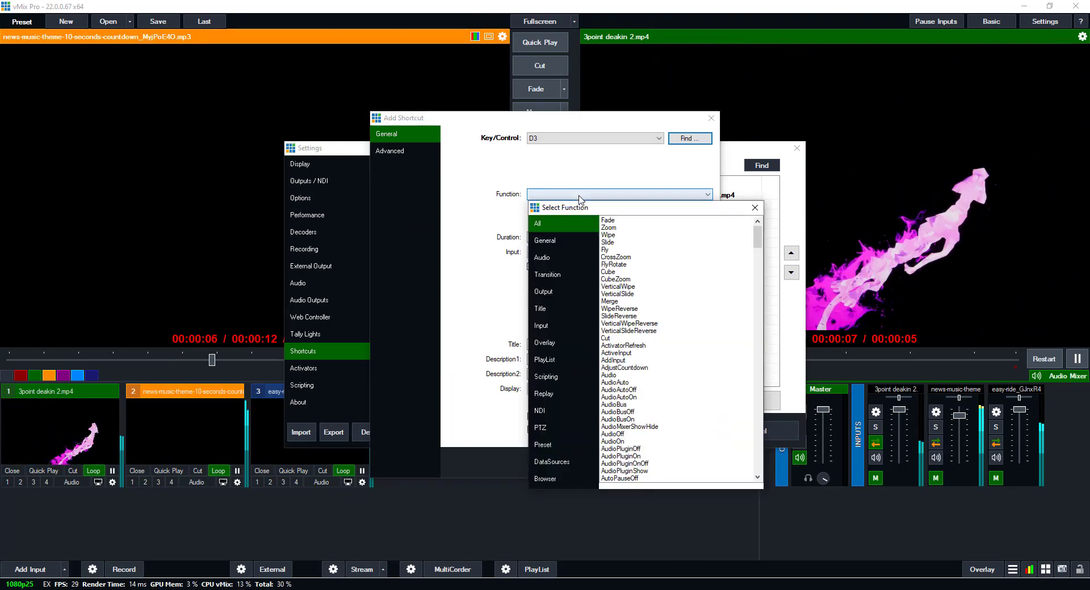
{"action": "left_click", "coordinate": [543, 257]}
{"action": "double_click", "coordinate": [609, 220]}
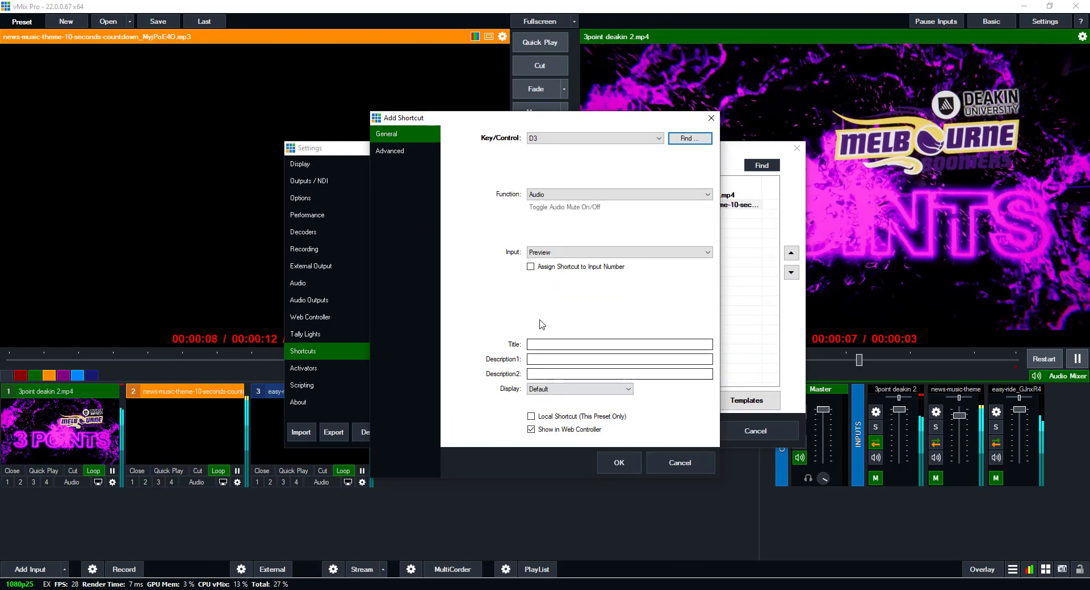
{"action": "left_click", "coordinate": [547, 253]}
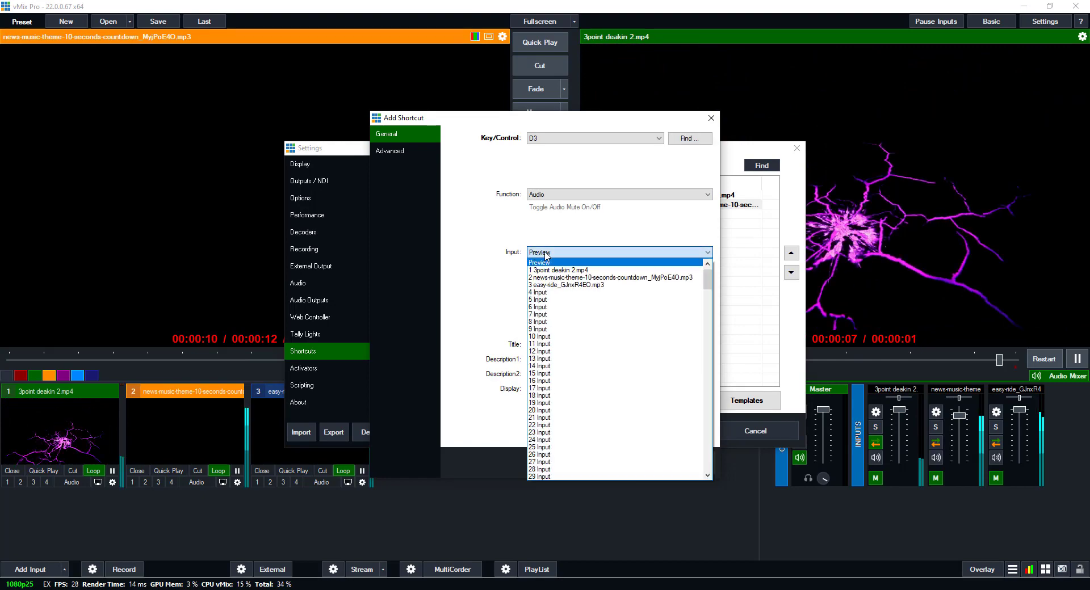
{"action": "left_click", "coordinate": [552, 285]}
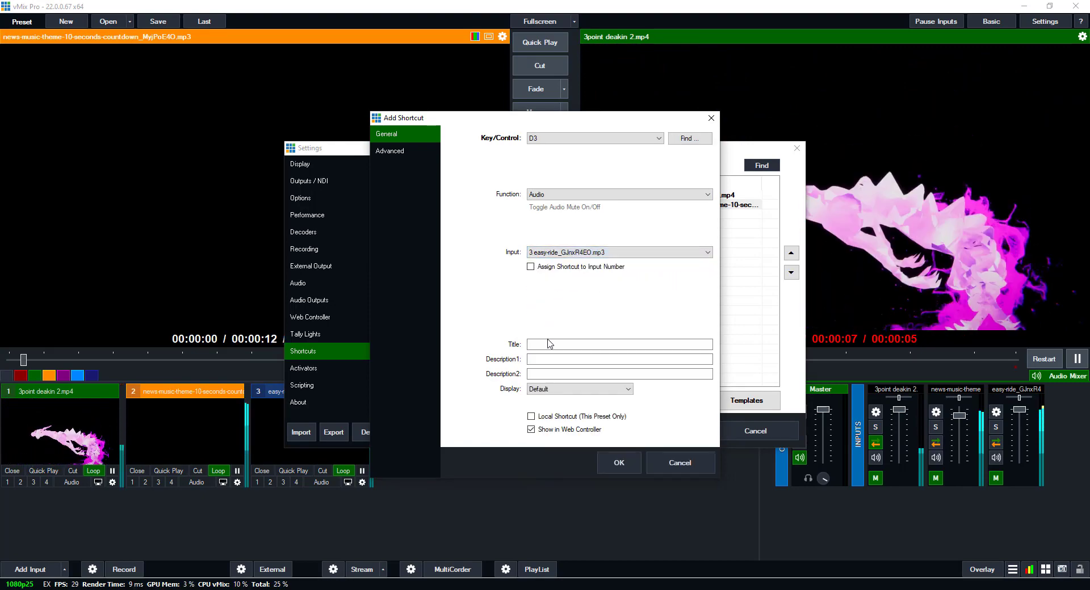
{"action": "type", "text": "A"}
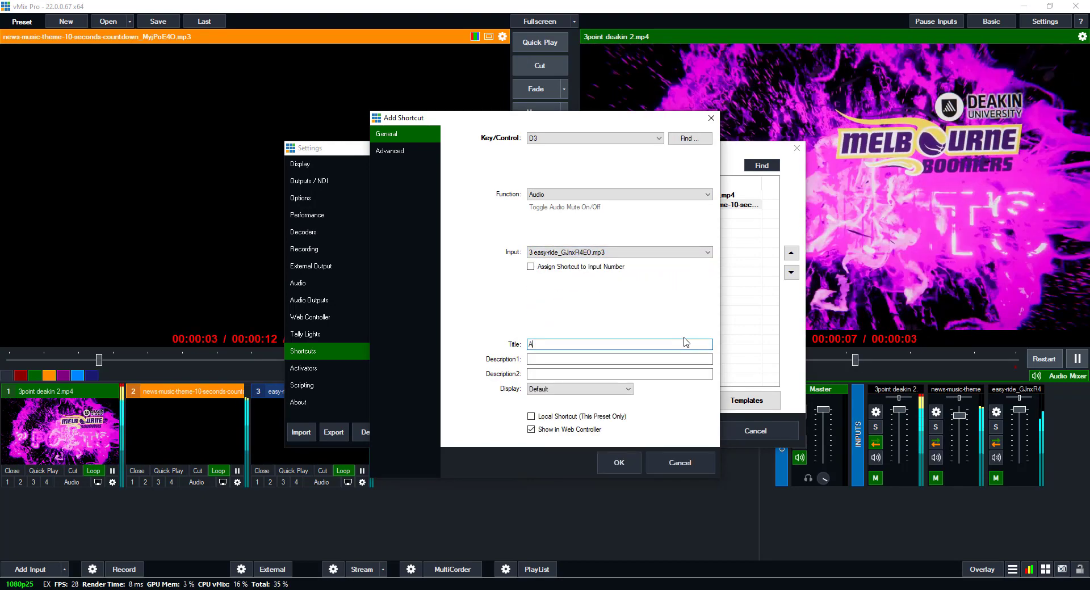
{"action": "type", "text": "udio 3"}
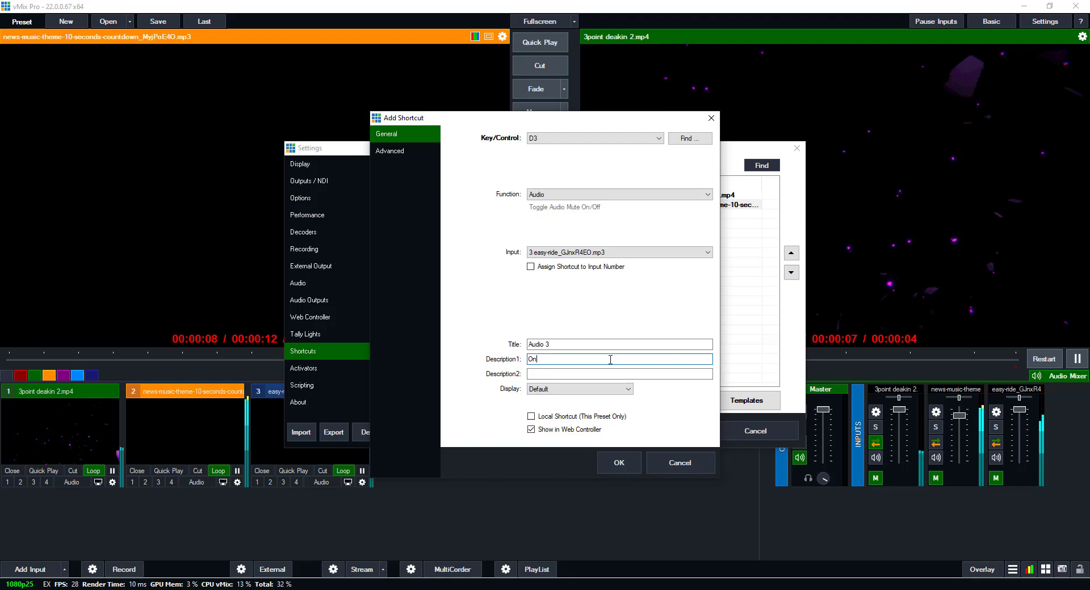
{"action": "type", "text": "On/Off"}
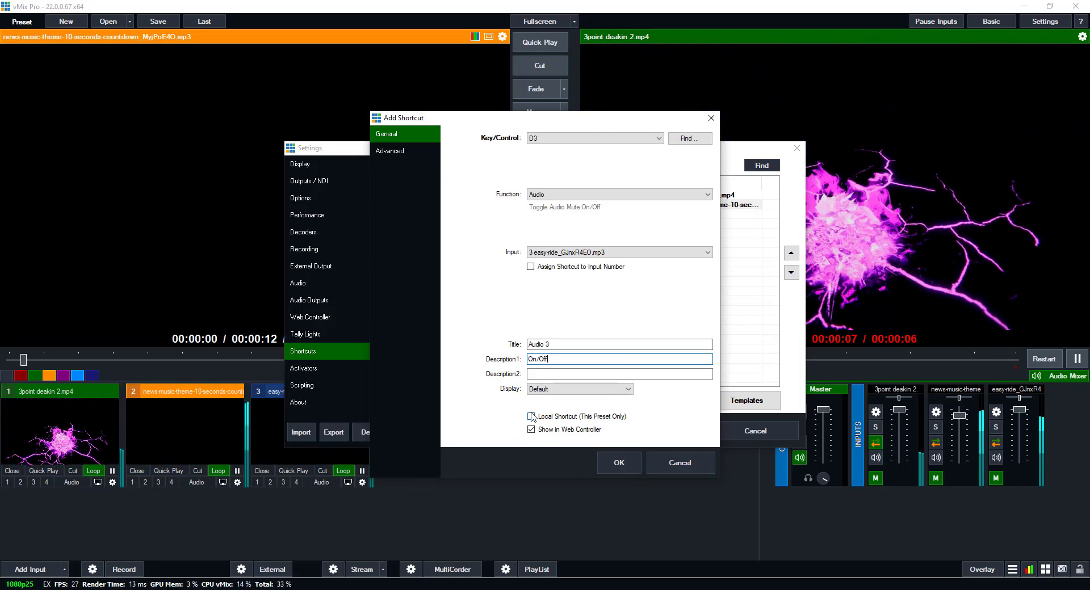
Display the shortcut as a coloured button in dark red (BF0000)
{"action": "left_click", "coordinate": [585, 389]}
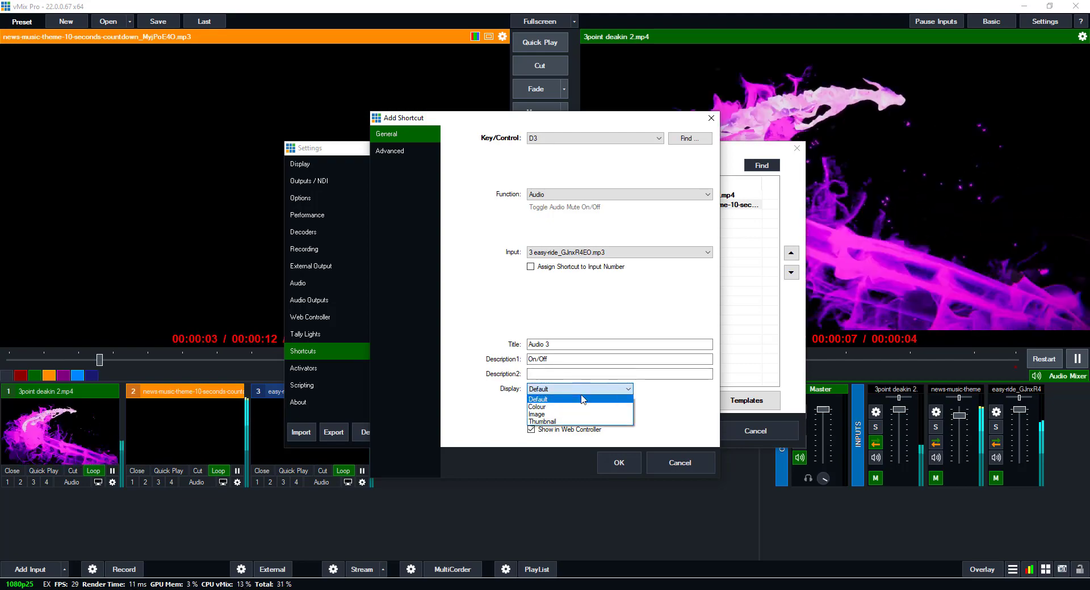
{"action": "left_click", "coordinate": [587, 406]}
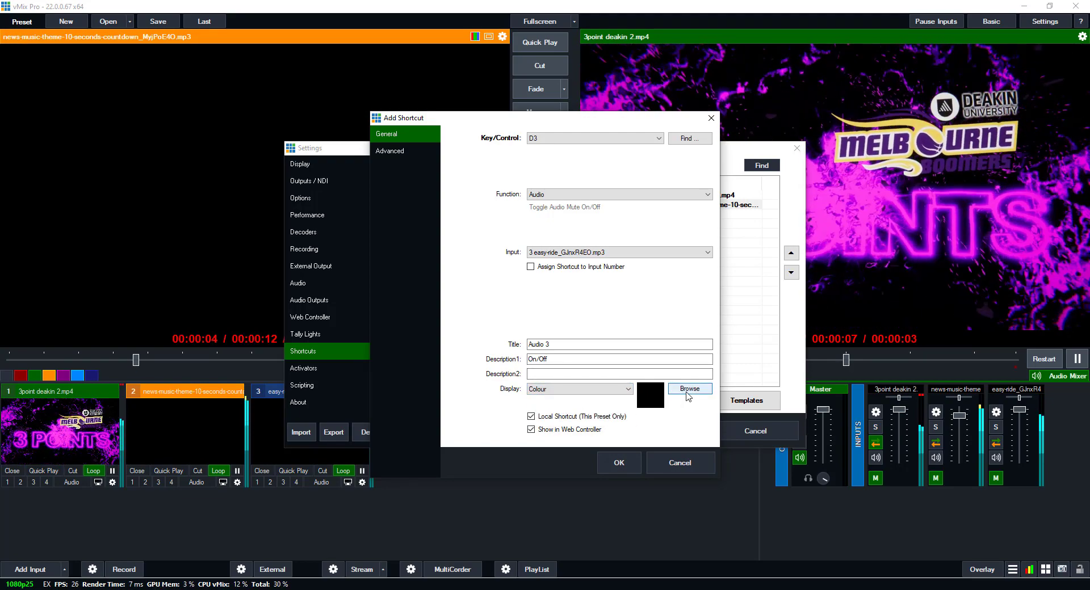
{"action": "left_click", "coordinate": [689, 388]}
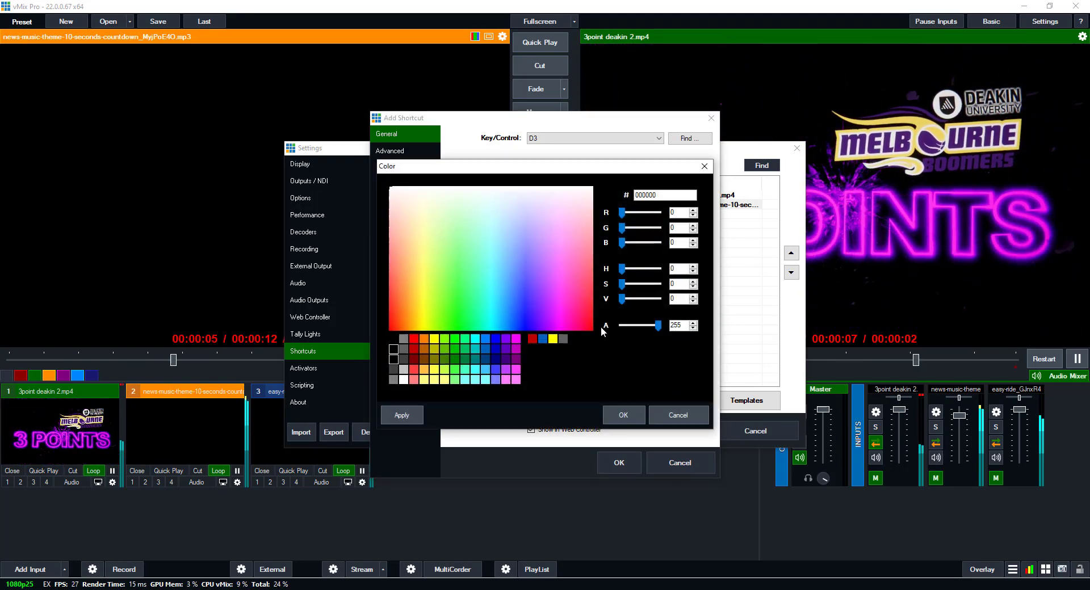
{"action": "left_click", "coordinate": [414, 349]}
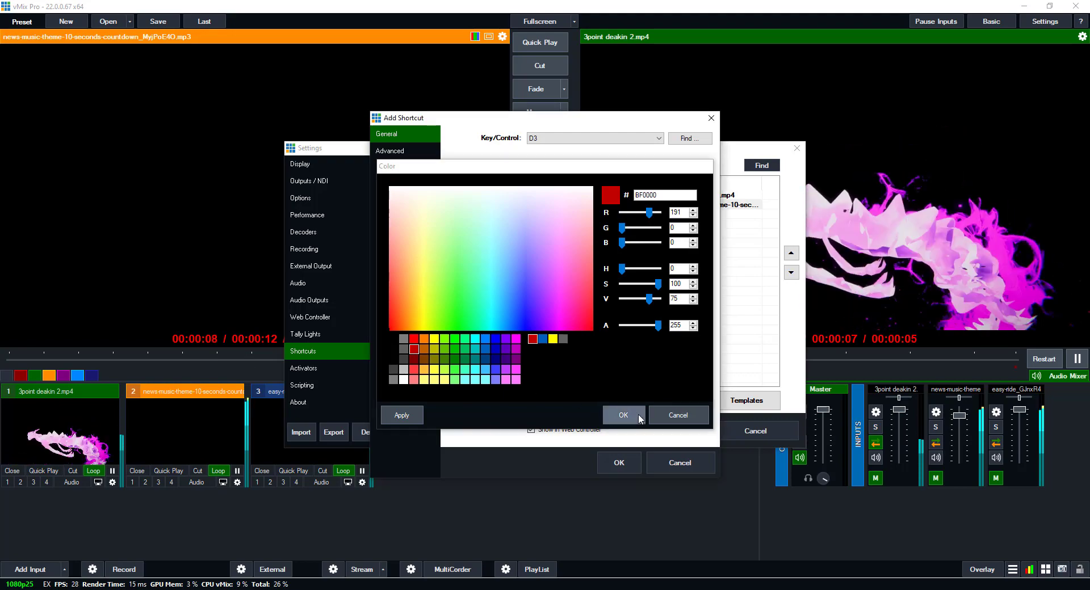
{"action": "left_click", "coordinate": [640, 420]}
Save Audio 3, test toggling input 3's audio on and off, then open the Web Controller page
{"action": "left_click", "coordinate": [637, 465]}
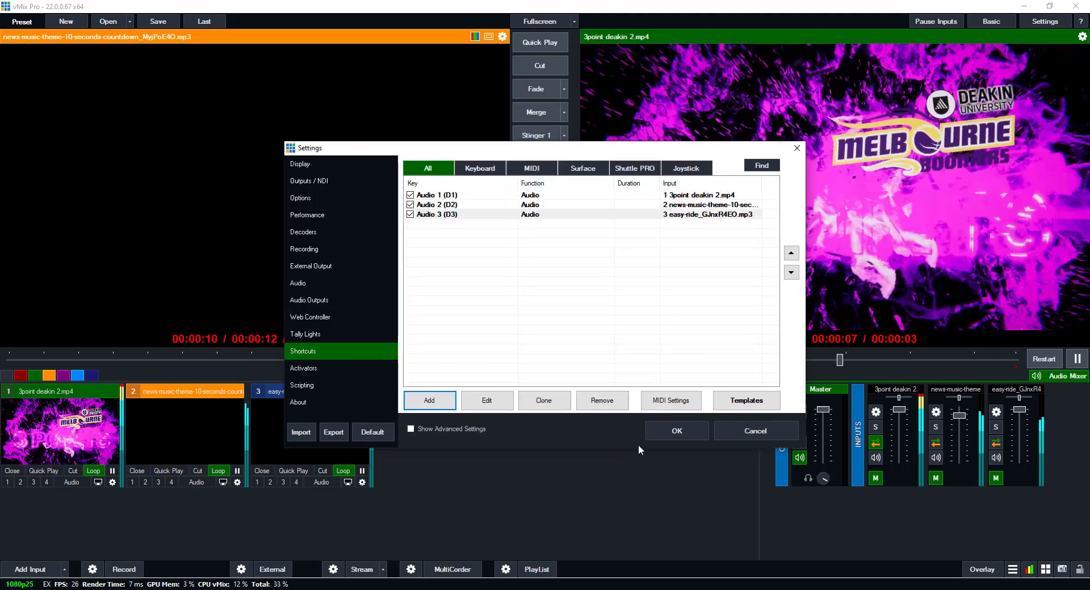
{"action": "left_click", "coordinate": [679, 432]}
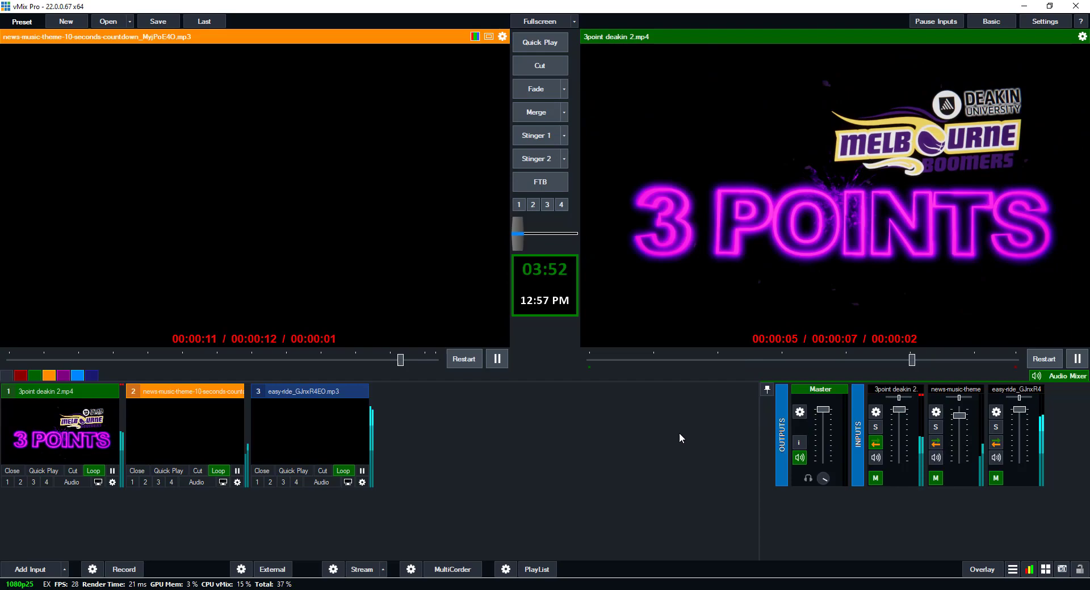
{"action": "left_click", "coordinate": [1046, 570]}
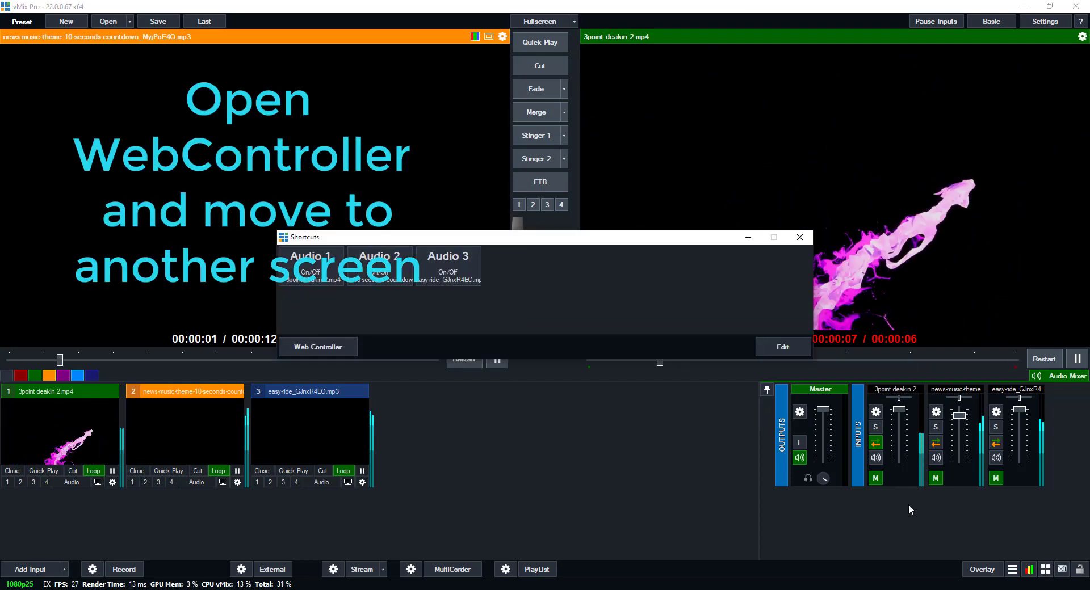
{"action": "left_click", "coordinate": [448, 277]}
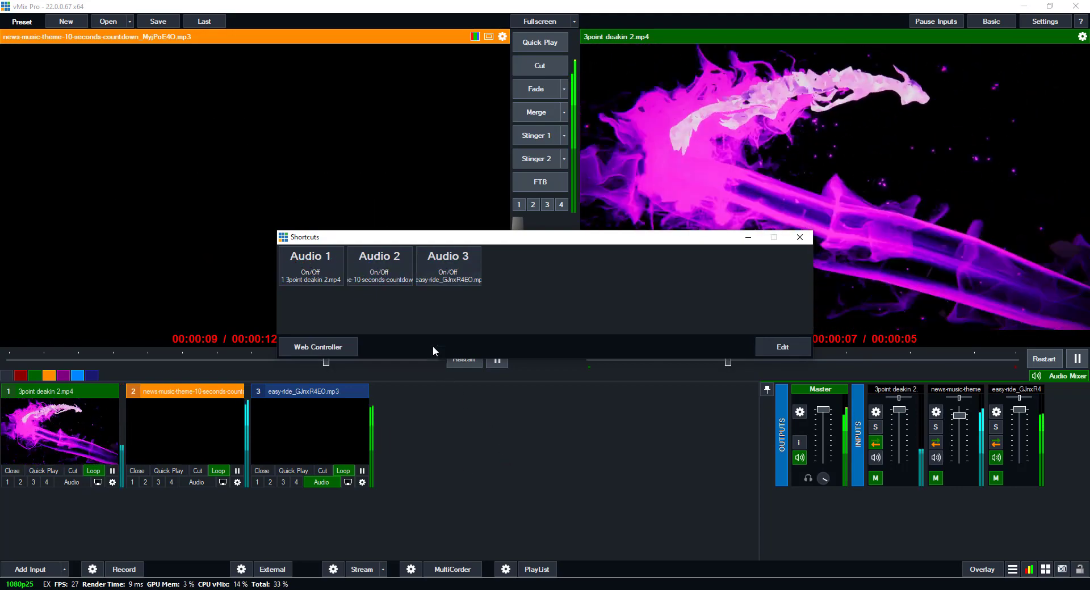
{"action": "left_click", "coordinate": [438, 275]}
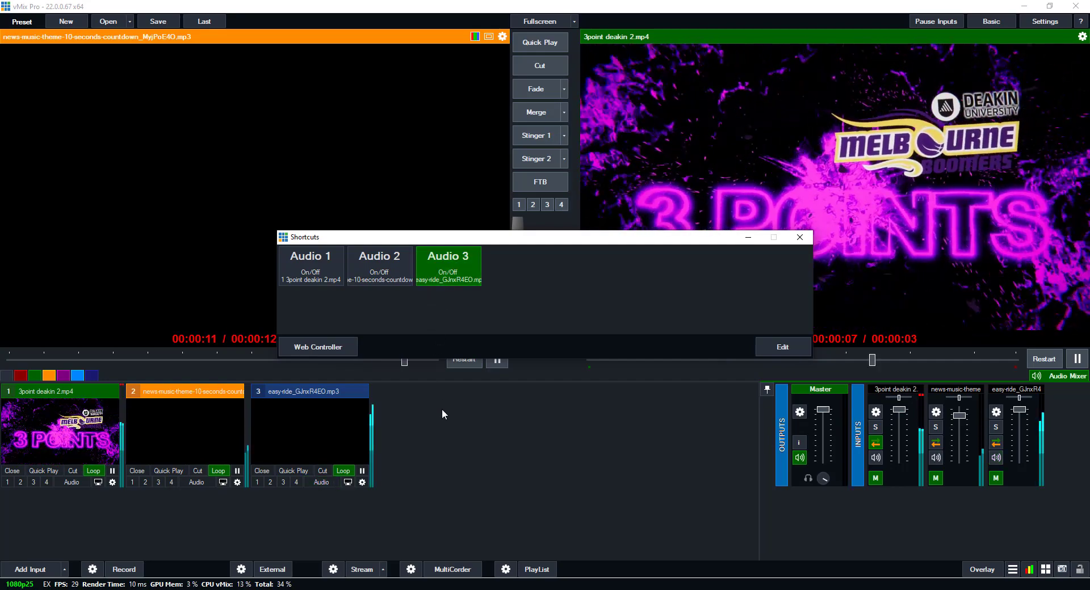
{"action": "left_click", "coordinate": [340, 347]}
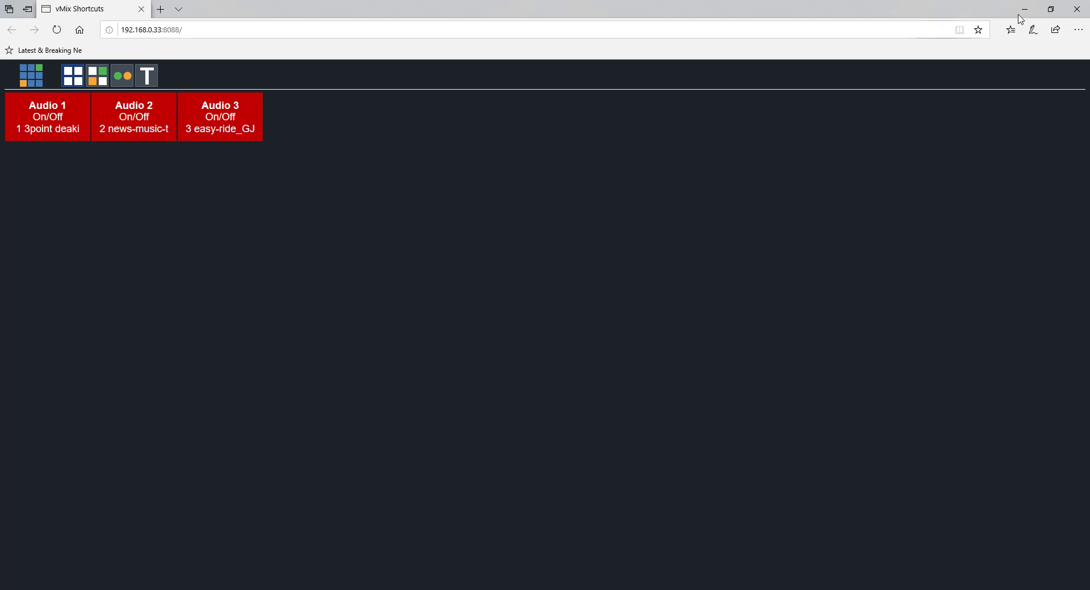
Shrink the browser to a narrow centred window and close vMix's Shortcuts window
{"action": "left_click", "coordinate": [1051, 9]}
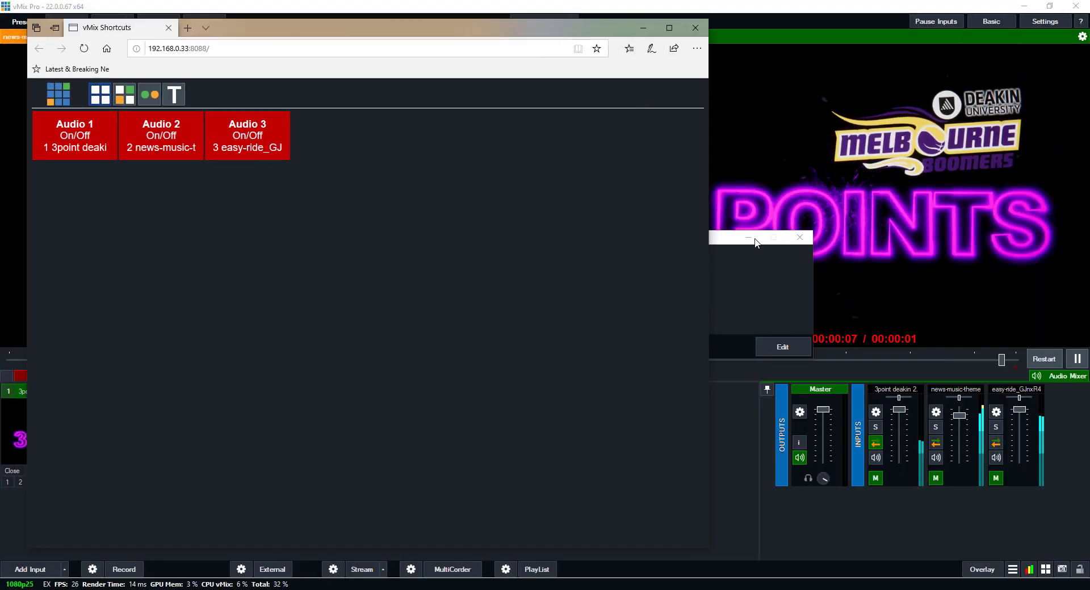
{"action": "left_click_drag", "start_coordinate": [706, 133], "coordinate": [325, 131]}
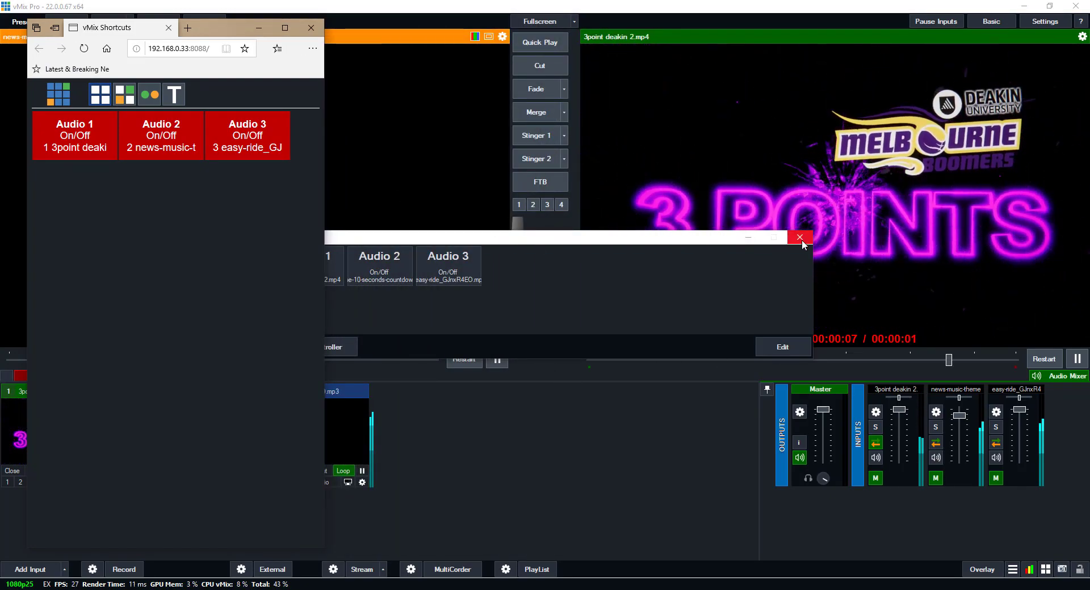
{"action": "left_click", "coordinate": [800, 238]}
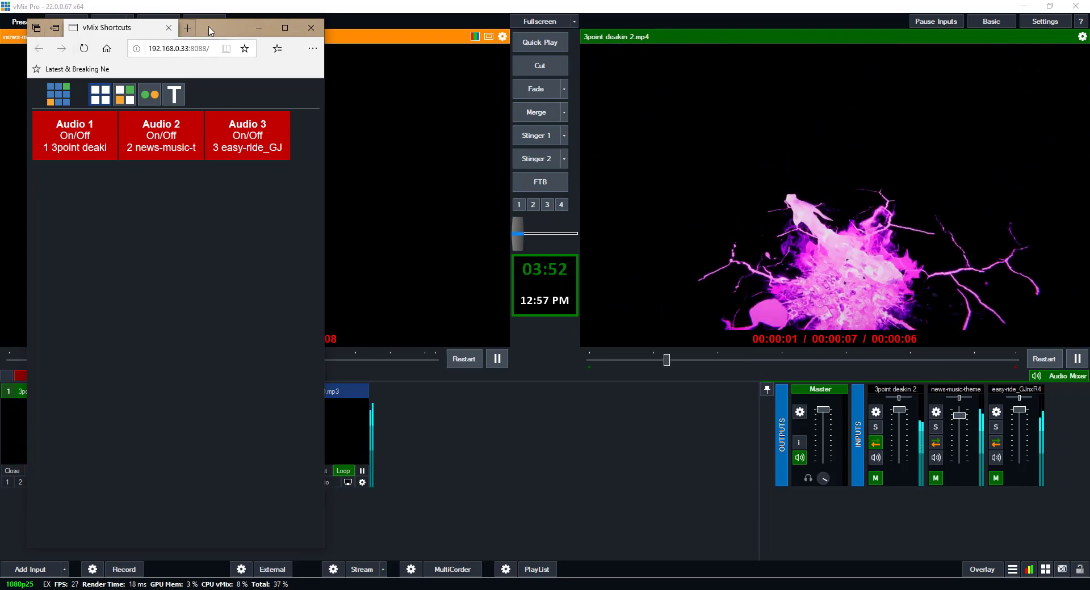
{"action": "left_click_drag", "start_coordinate": [209, 32], "coordinate": [573, 48]}
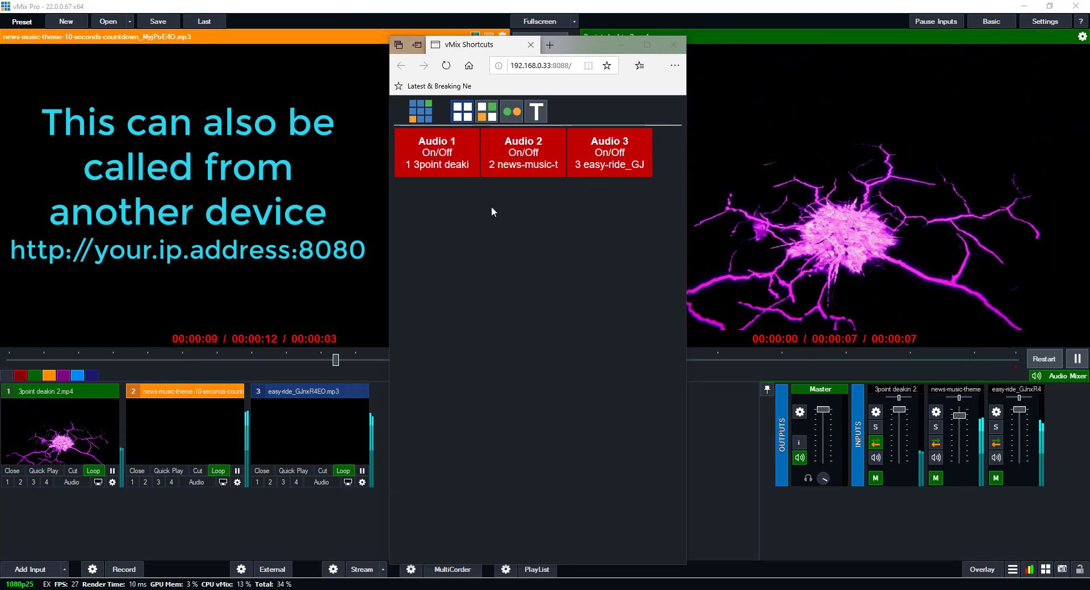
Toggle audio for inputs 3 and 2 on and off from the web page, then open File Explorer
{"action": "left_click", "coordinate": [612, 155]}
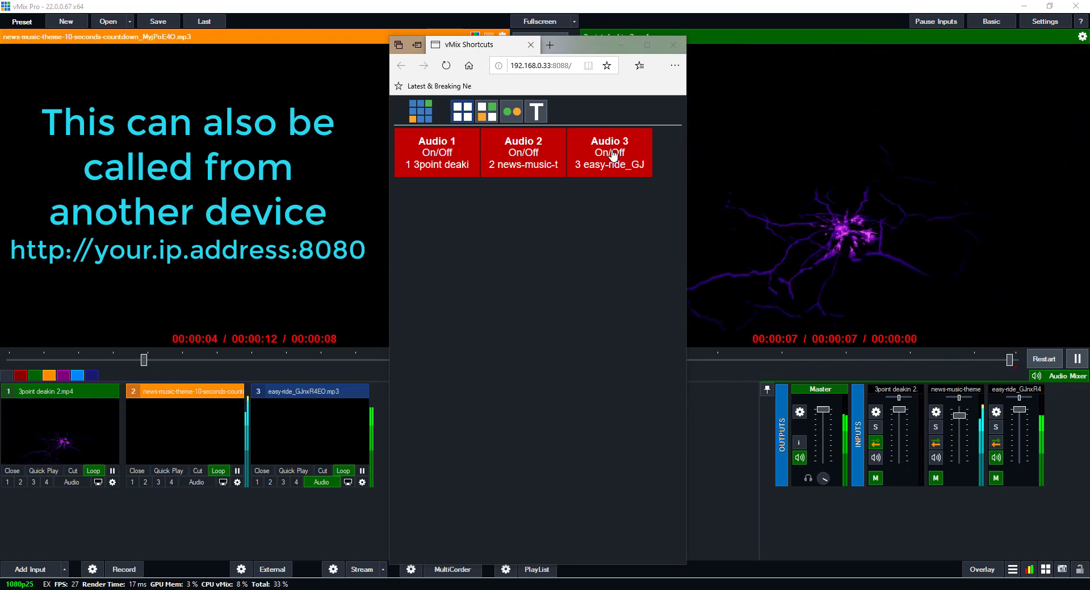
{"action": "left_click", "coordinate": [613, 155]}
{"action": "left_click", "coordinate": [526, 154]}
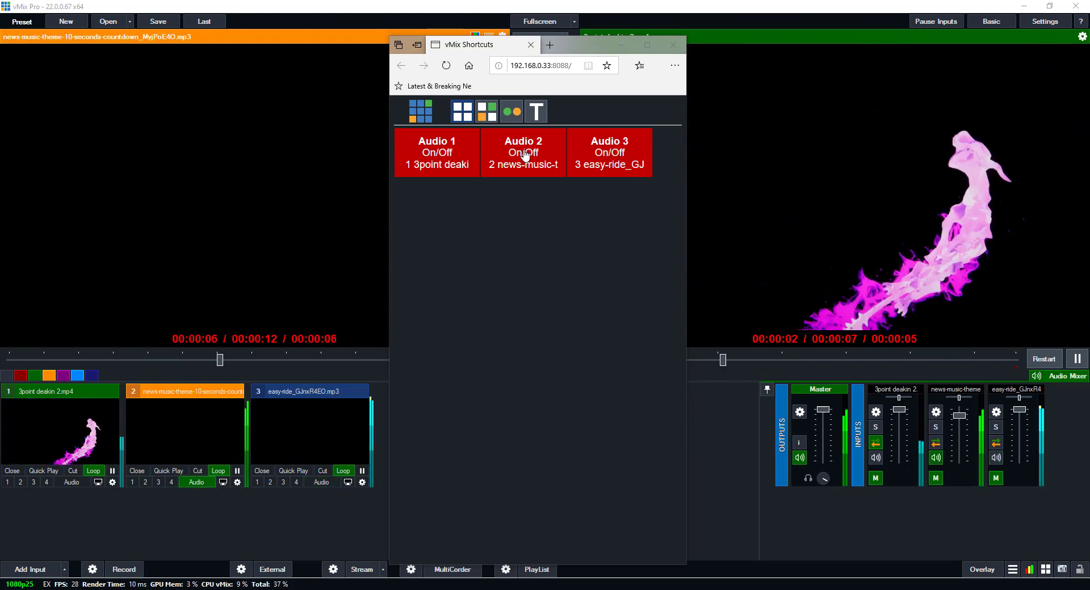
{"action": "left_click", "coordinate": [525, 154]}
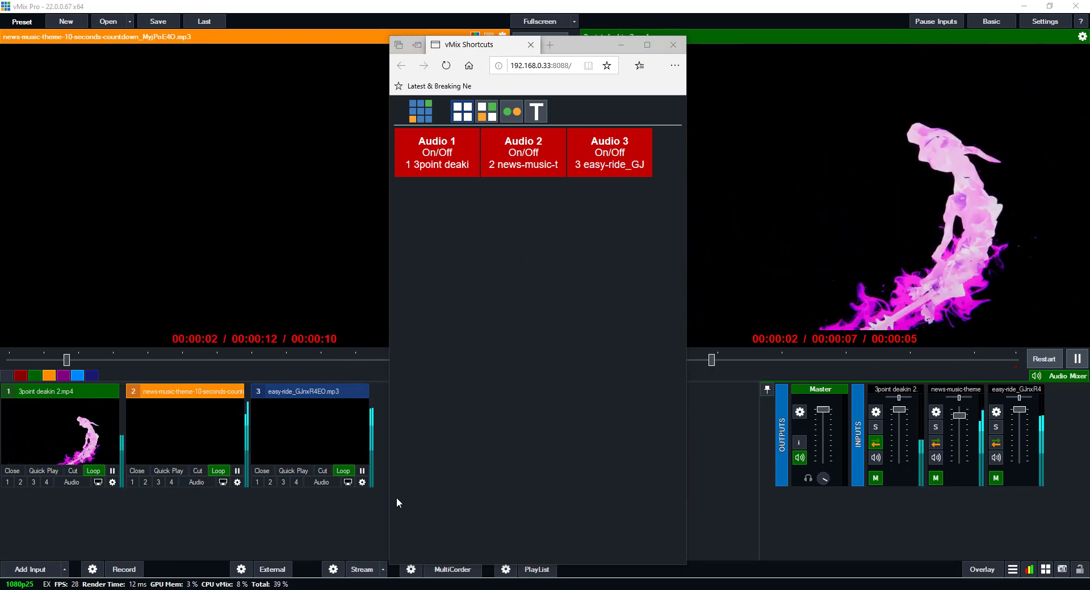
{"action": "key", "text": "super+e"}
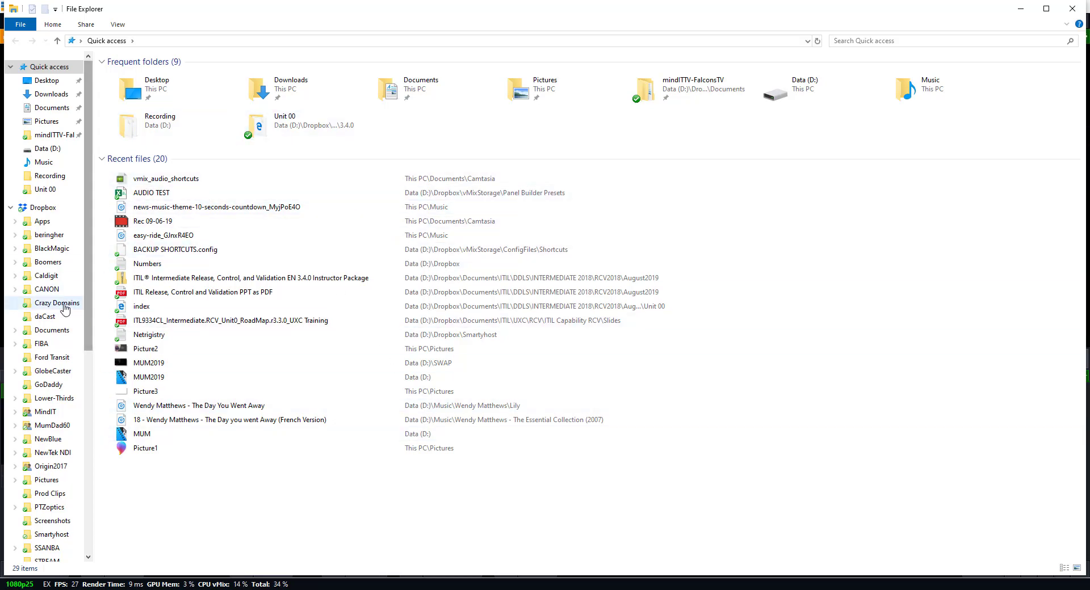
Browse Dropbox > vMix > vMix Panel Builder > 2.0.42 > 2.0.42 > VMPB 42 Win, launch Panel Builder, close Explorer
{"action": "left_click_drag", "start_coordinate": [88, 281], "coordinate": [95, 436]}
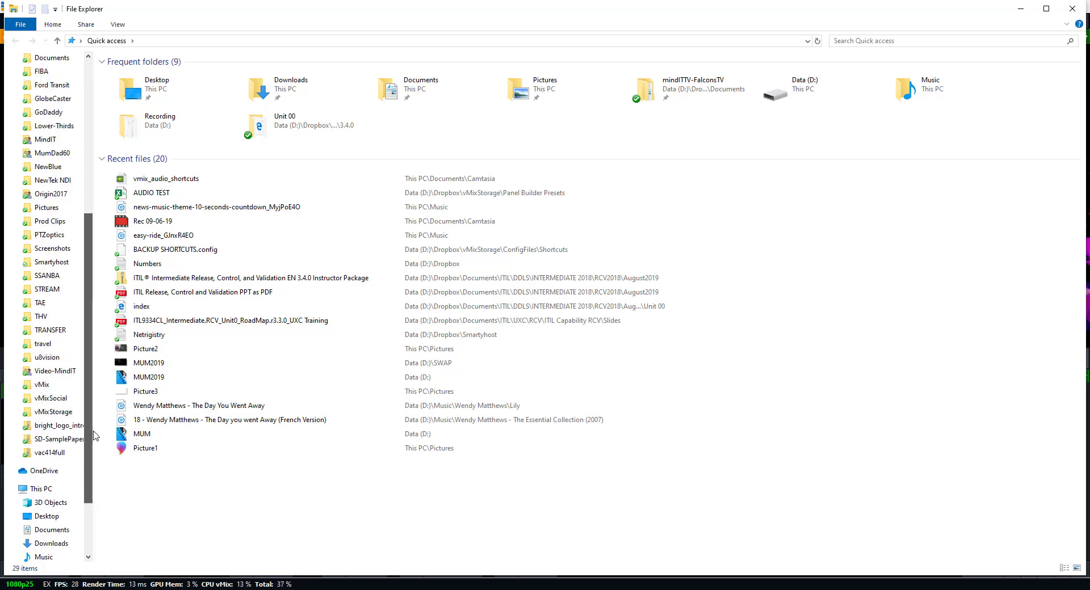
{"action": "left_click", "coordinate": [42, 384]}
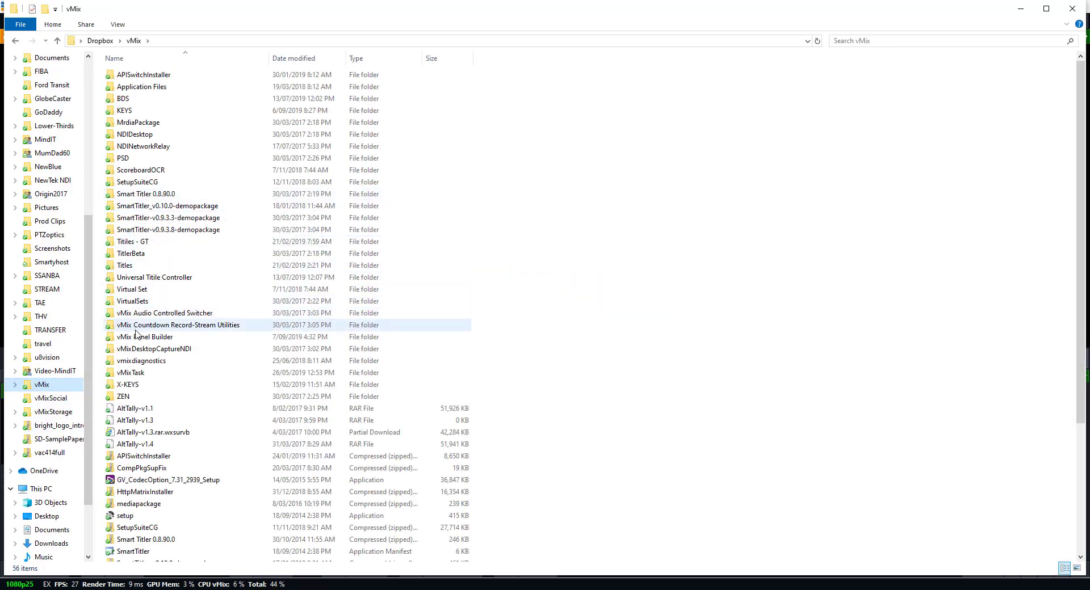
{"action": "left_click", "coordinate": [136, 338]}
{"action": "double_click", "coordinate": [137, 338]}
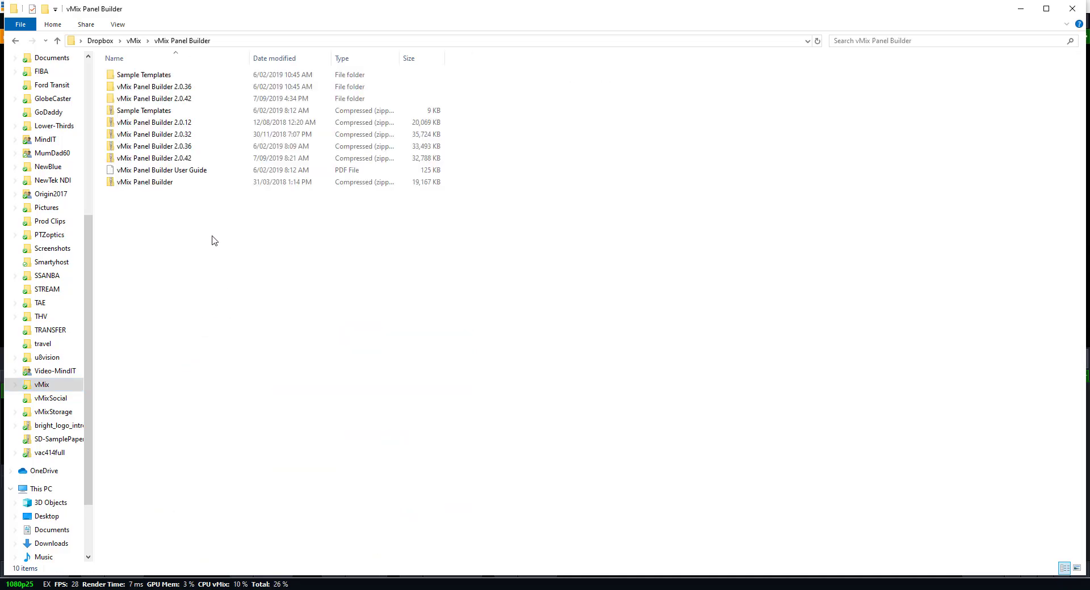
{"action": "double_click", "coordinate": [157, 100]}
{"action": "left_click", "coordinate": [164, 91]}
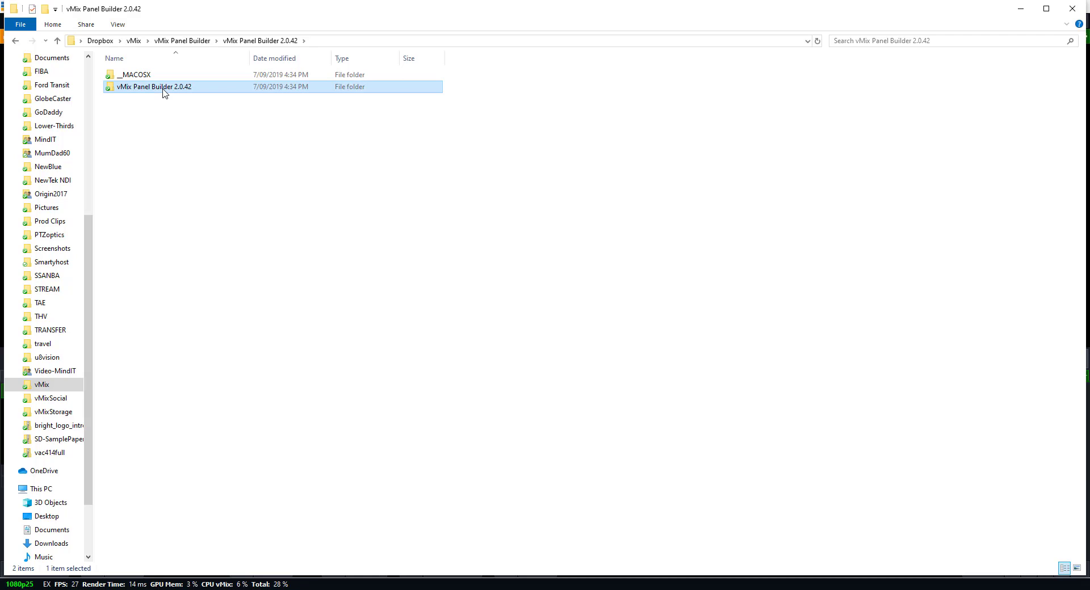
{"action": "double_click", "coordinate": [165, 91]}
{"action": "double_click", "coordinate": [146, 92]}
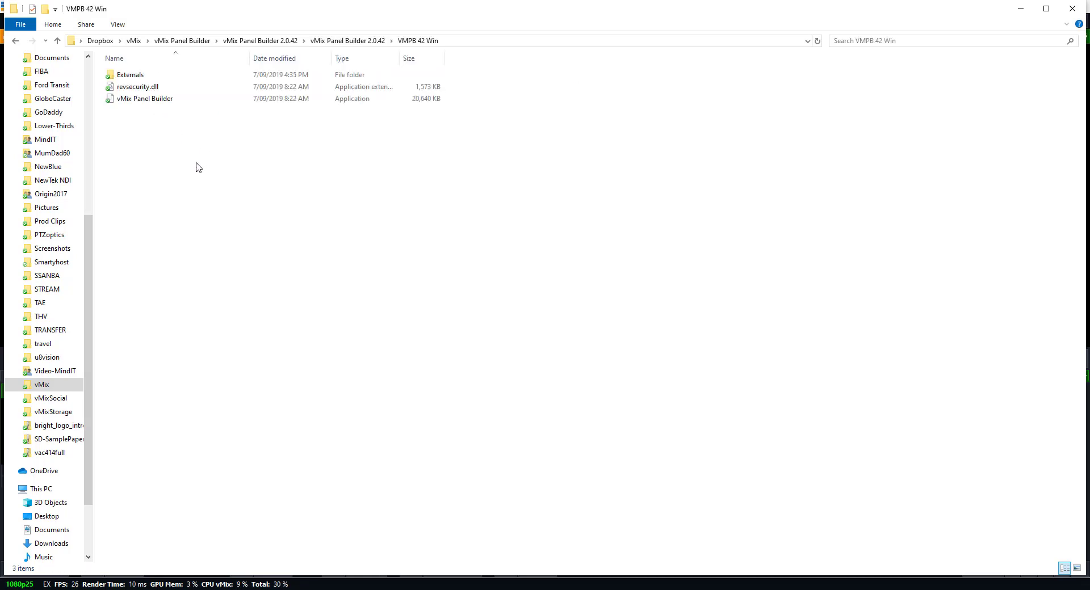
{"action": "left_click", "coordinate": [151, 103]}
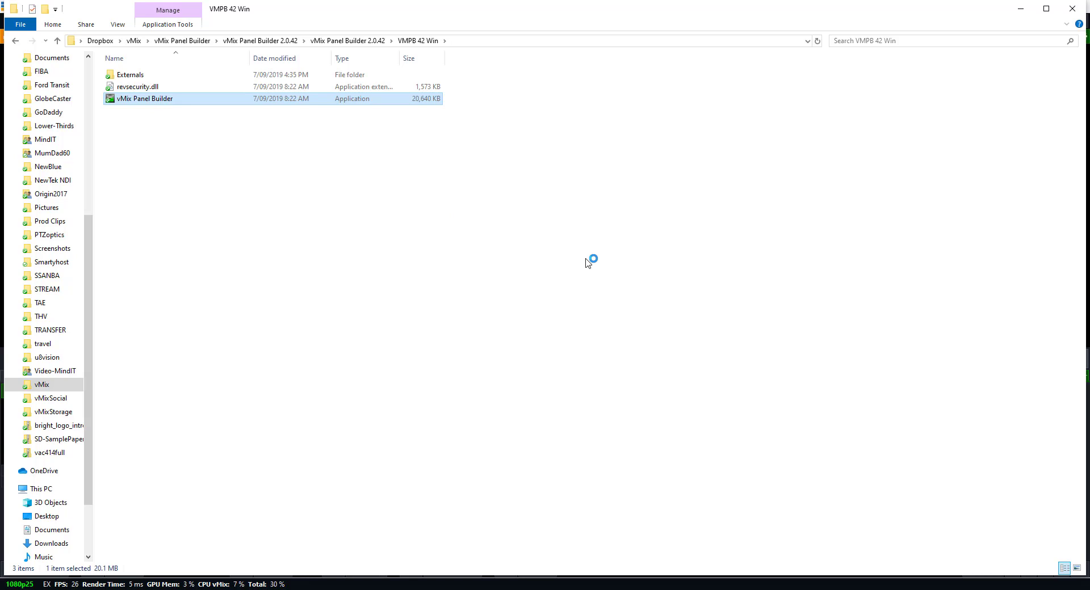
{"action": "left_click", "coordinate": [1069, 10]}
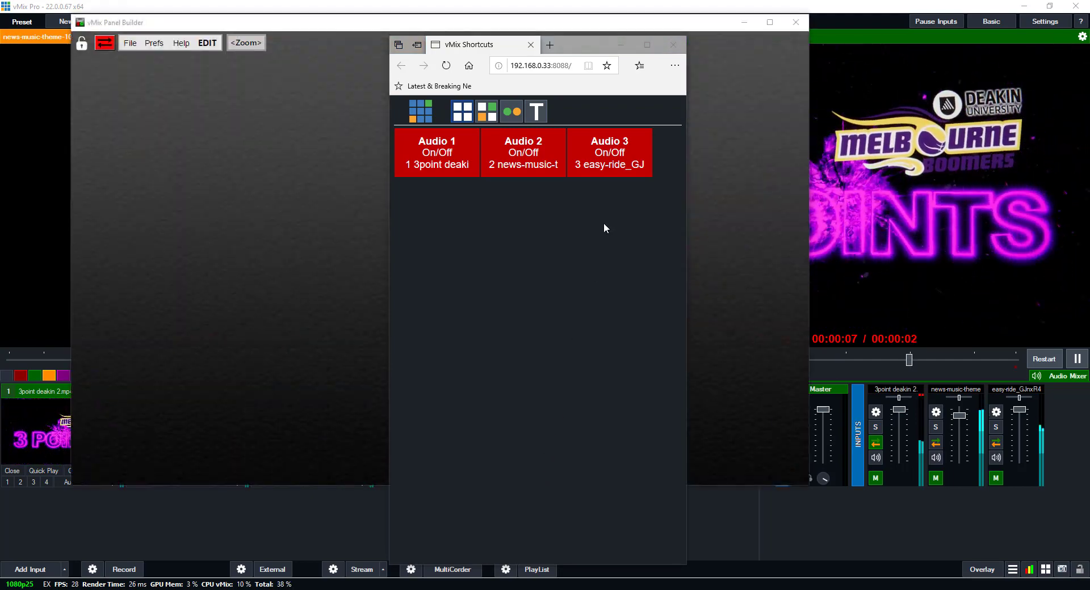
Minimise the browser, reposition Panel Builder, check its vMix IP 192.168.0.33, and return to the mixer
{"action": "left_click", "coordinate": [620, 50]}
{"action": "left_click_drag", "start_coordinate": [528, 24], "coordinate": [560, 146]}
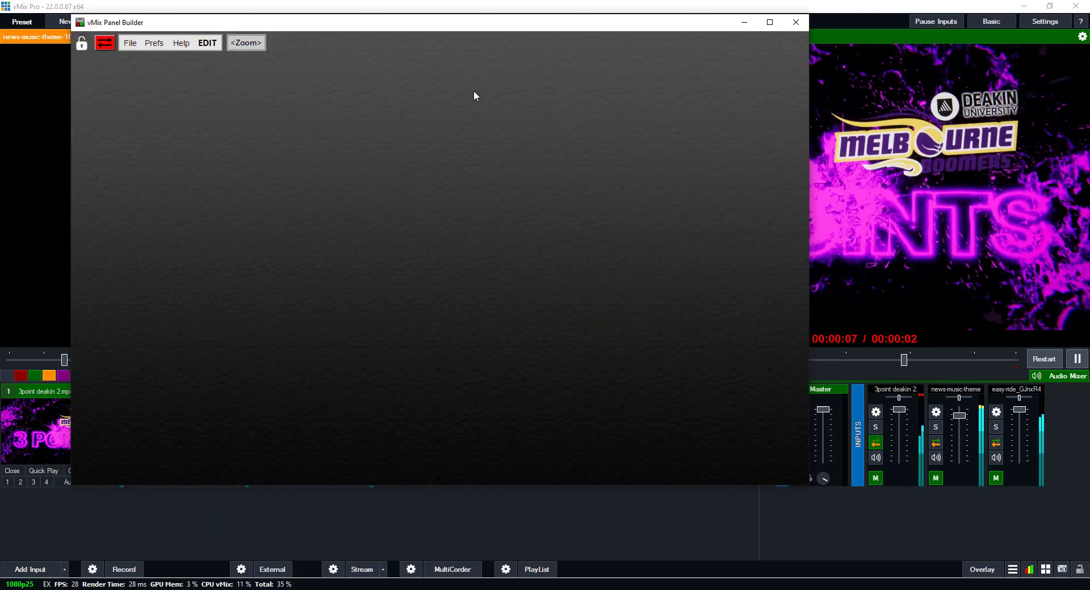
{"action": "left_click_drag", "start_coordinate": [471, 23], "coordinate": [516, 79]}
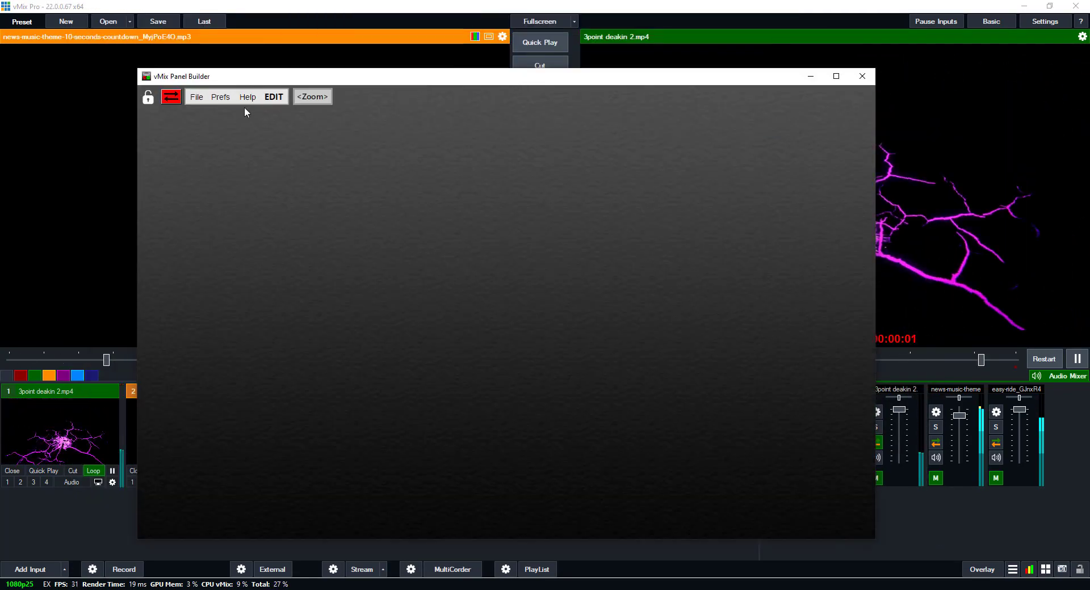
{"action": "left_click", "coordinate": [219, 97]}
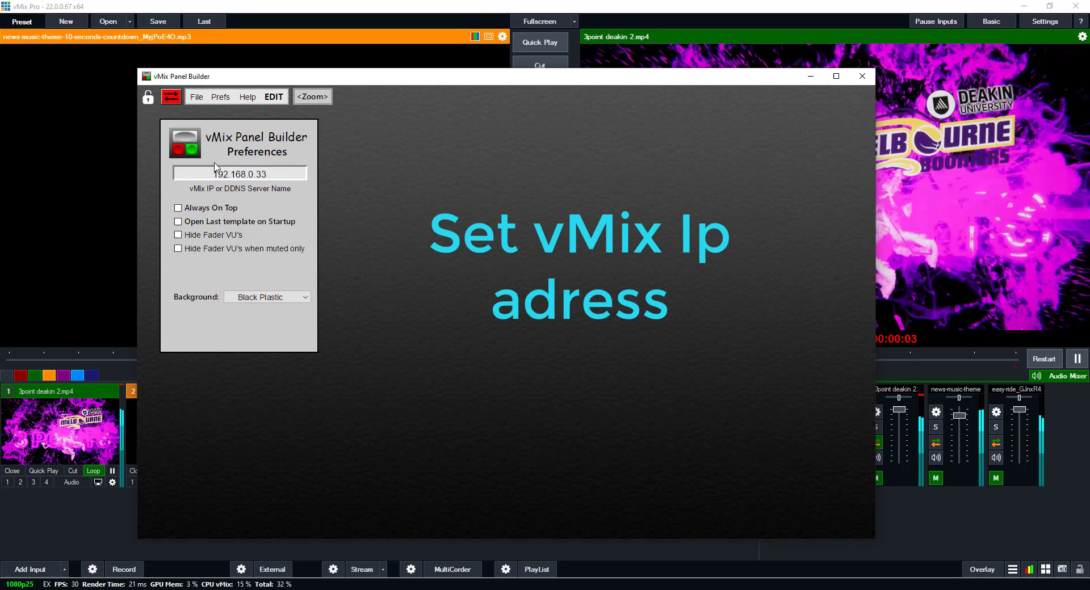
{"action": "left_click", "coordinate": [1047, 25]}
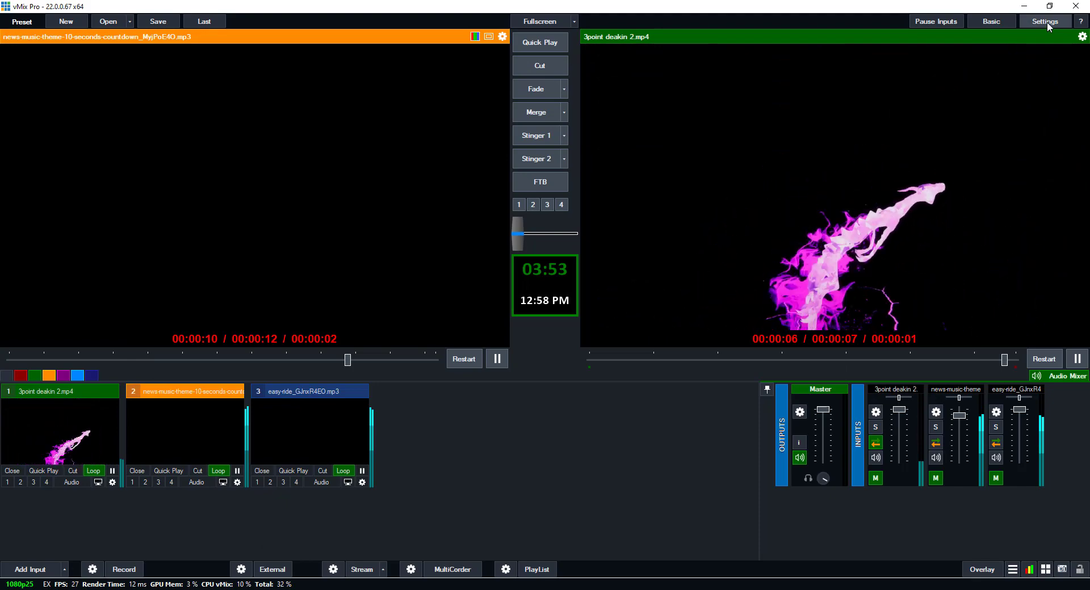
{"action": "left_click", "coordinate": [1047, 21]}
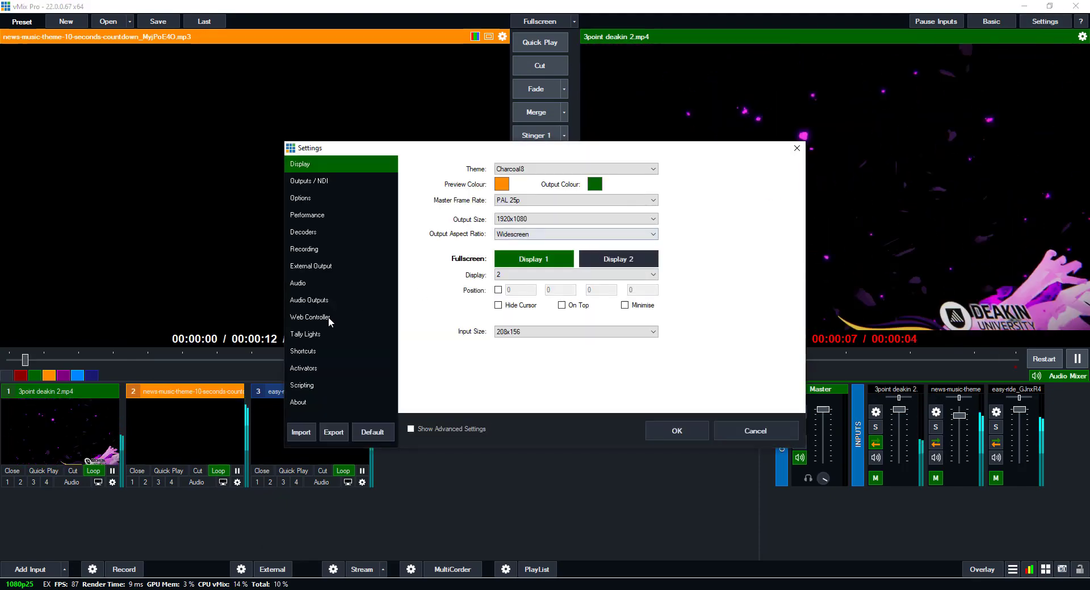
{"action": "left_click", "coordinate": [312, 319]}
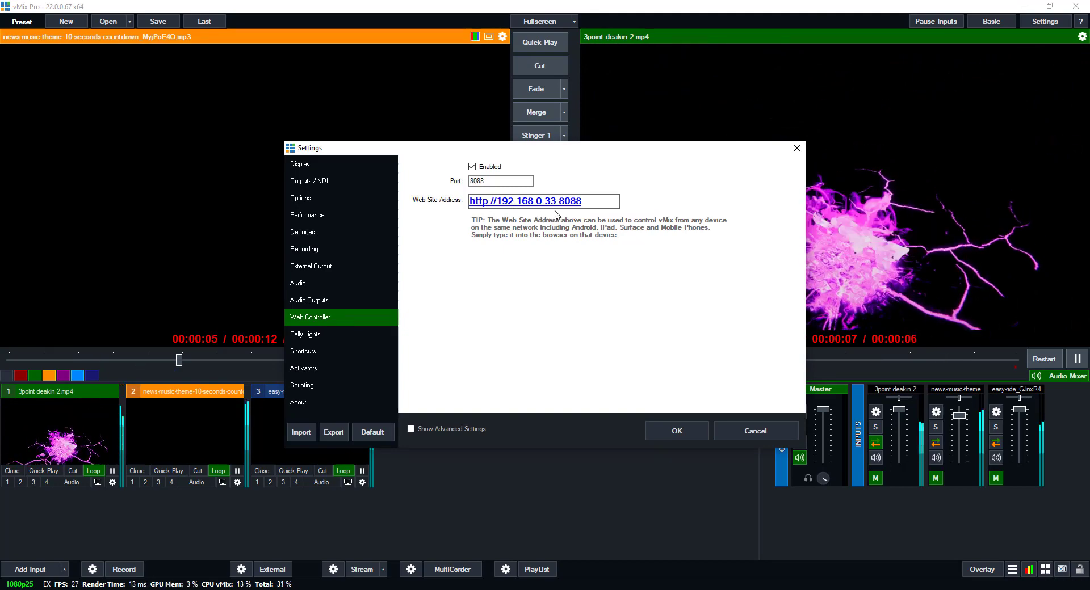
{"action": "left_click", "coordinate": [778, 430]}
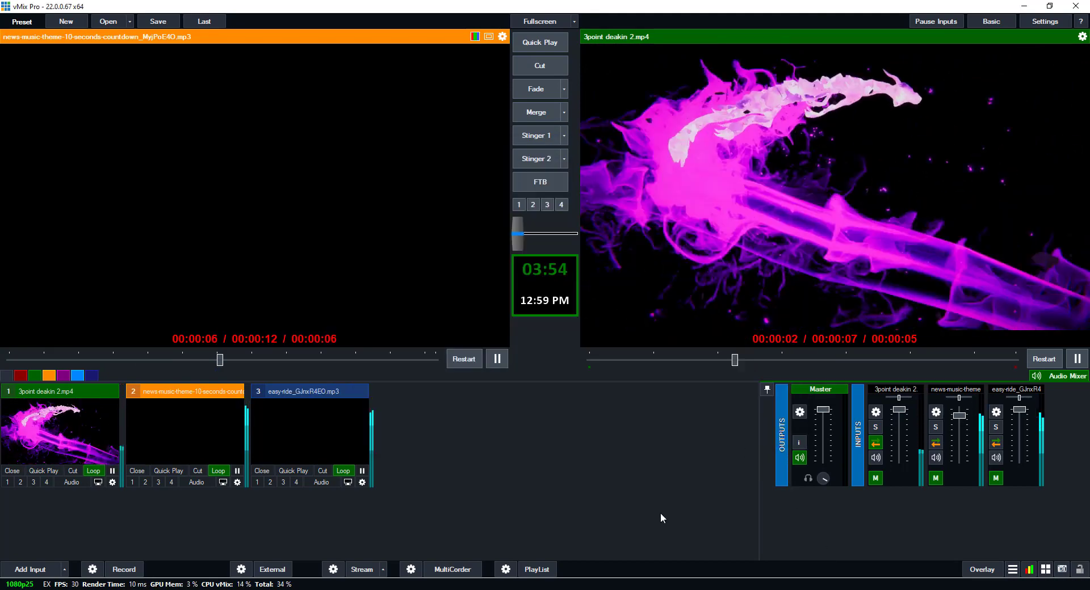
In edit mode, add a new green colored button and widen it to 185
{"action": "key", "text": "alt+Tab"}
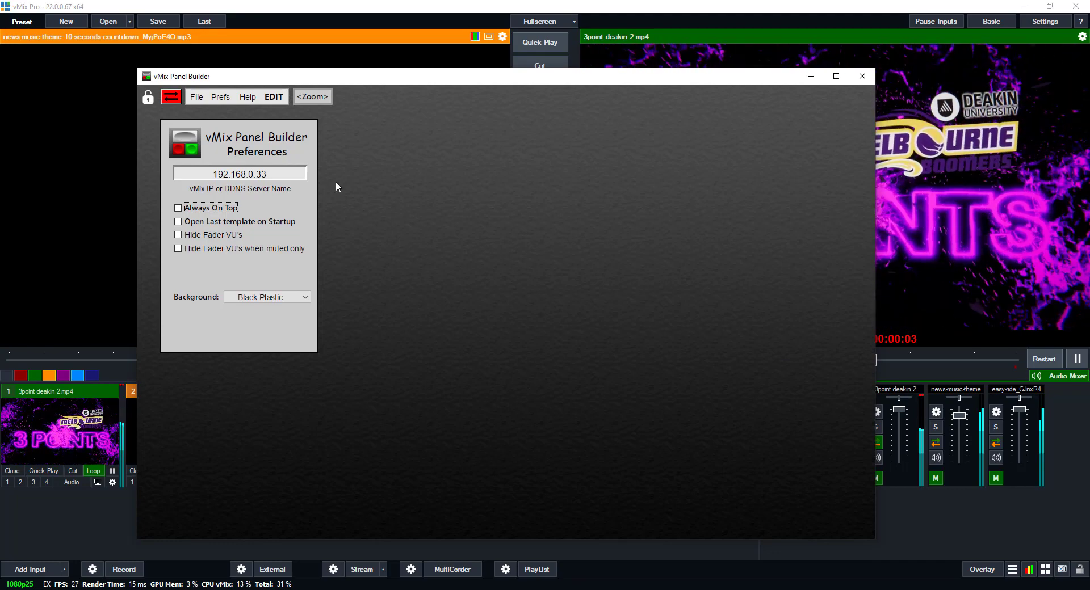
{"action": "left_click", "coordinate": [363, 173]}
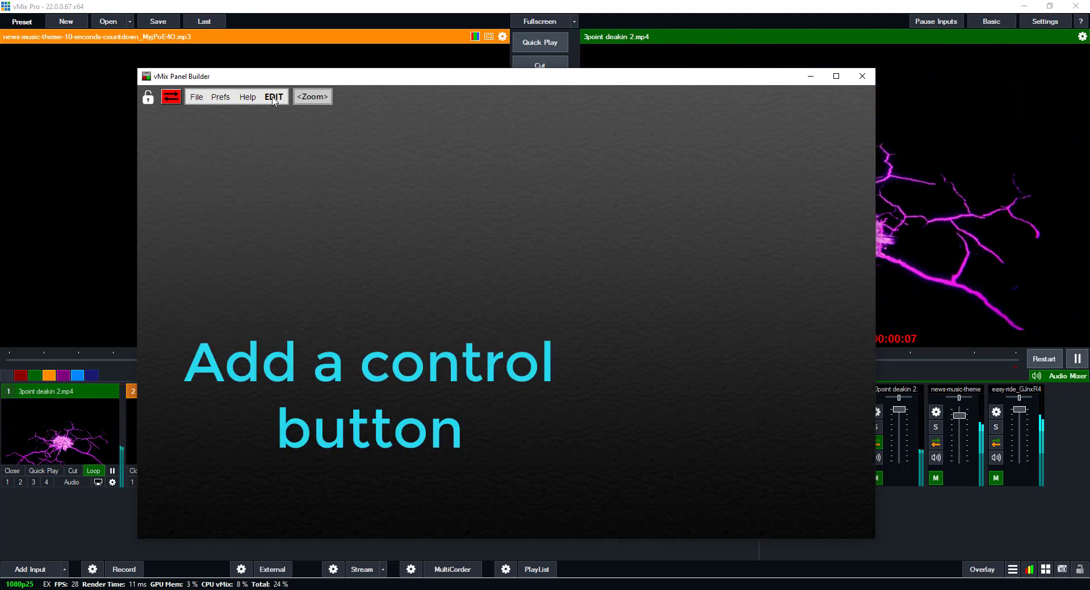
{"action": "left_click", "coordinate": [427, 190]}
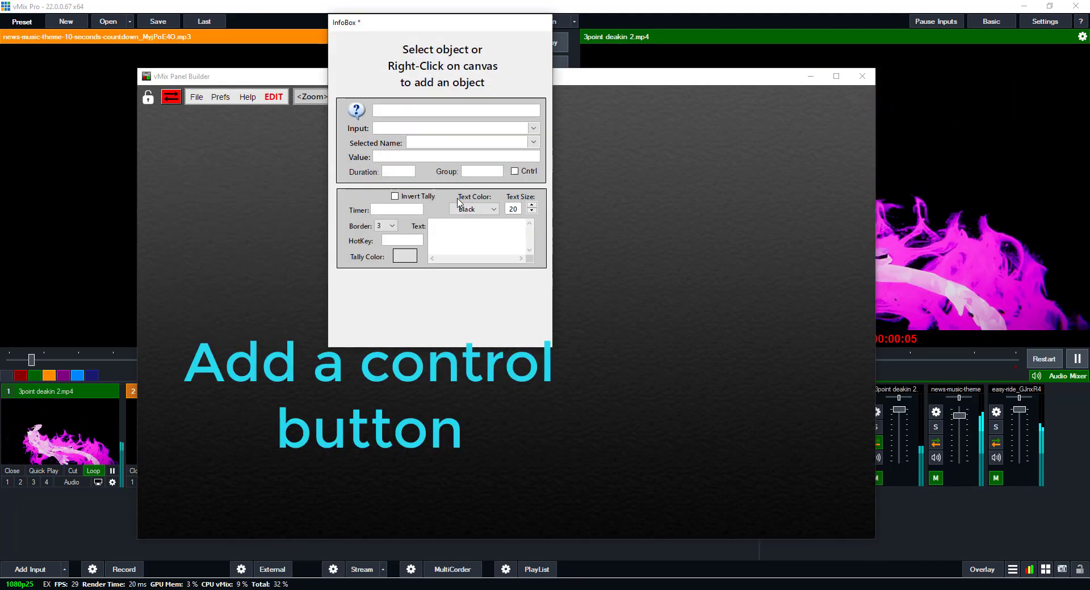
{"action": "left_click_drag", "start_coordinate": [434, 27], "coordinate": [741, 131]}
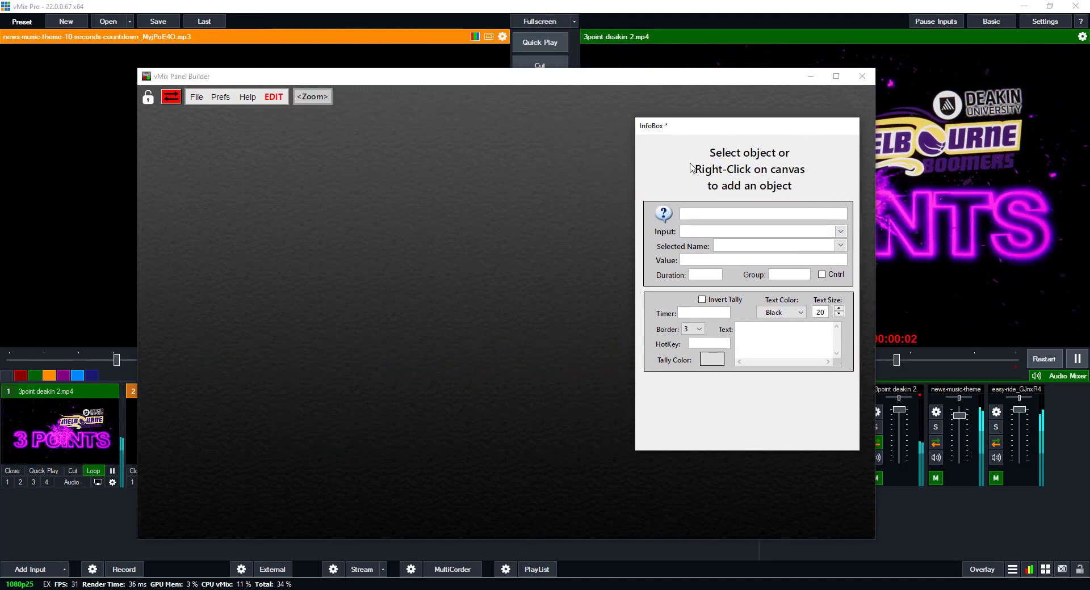
{"action": "right_click", "coordinate": [195, 183]}
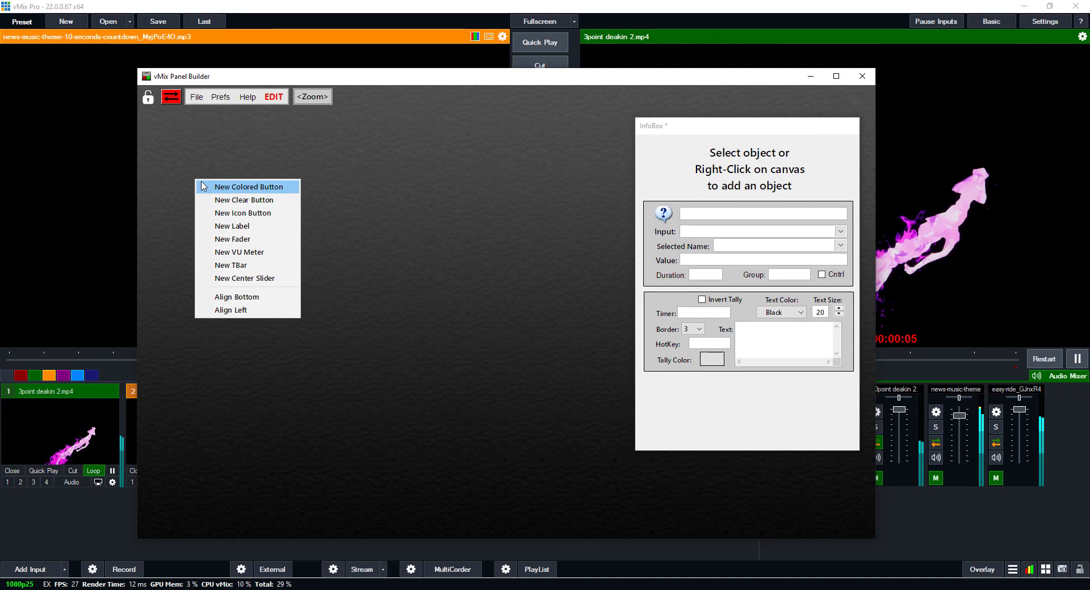
{"action": "left_click", "coordinate": [209, 189]}
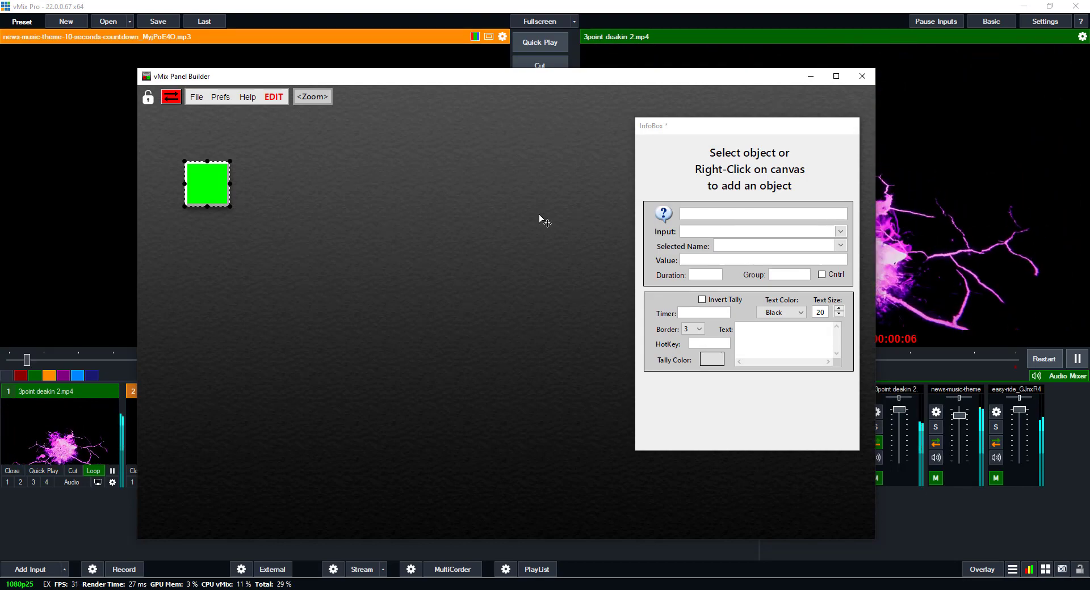
{"action": "left_click", "coordinate": [212, 180]}
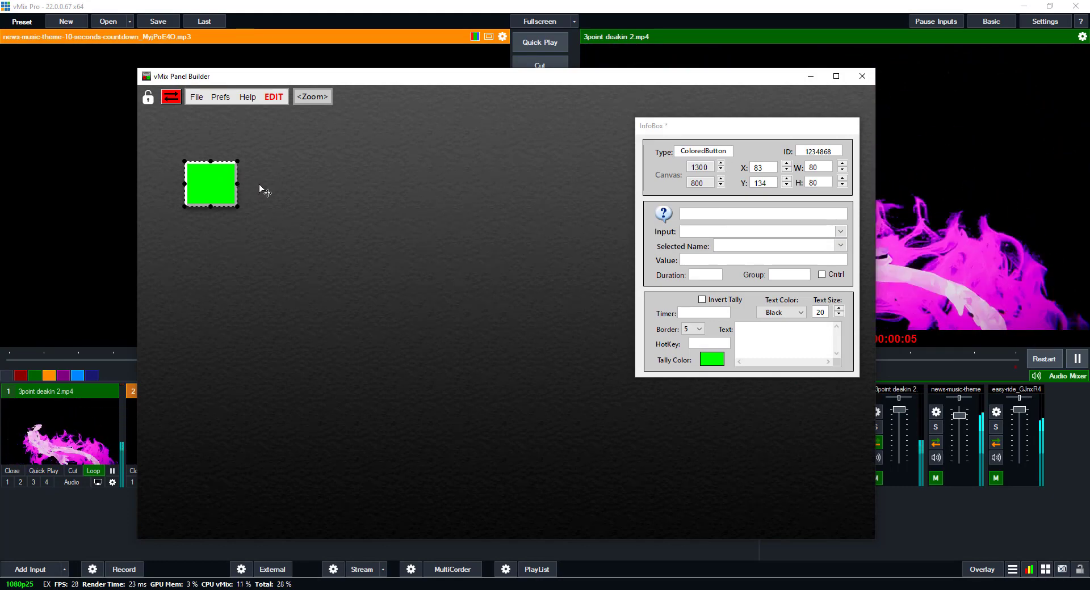
{"action": "left_click_drag", "start_coordinate": [295, 194], "coordinate": [297, 193]}
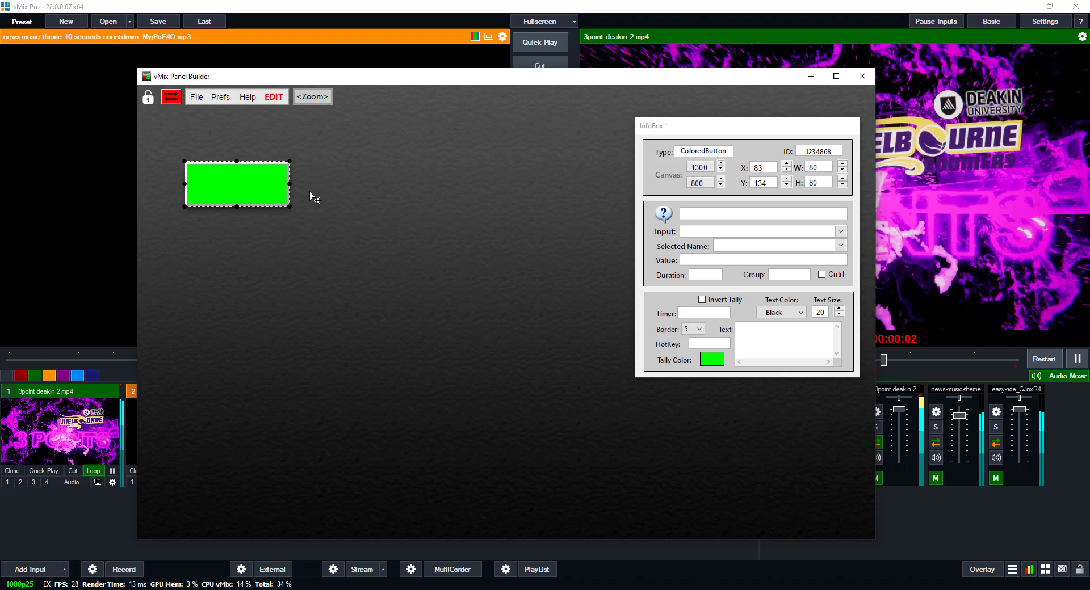
Set the button's function to Audio > Audio
{"action": "left_click", "coordinate": [662, 219]}
{"action": "left_click", "coordinate": [689, 312]}
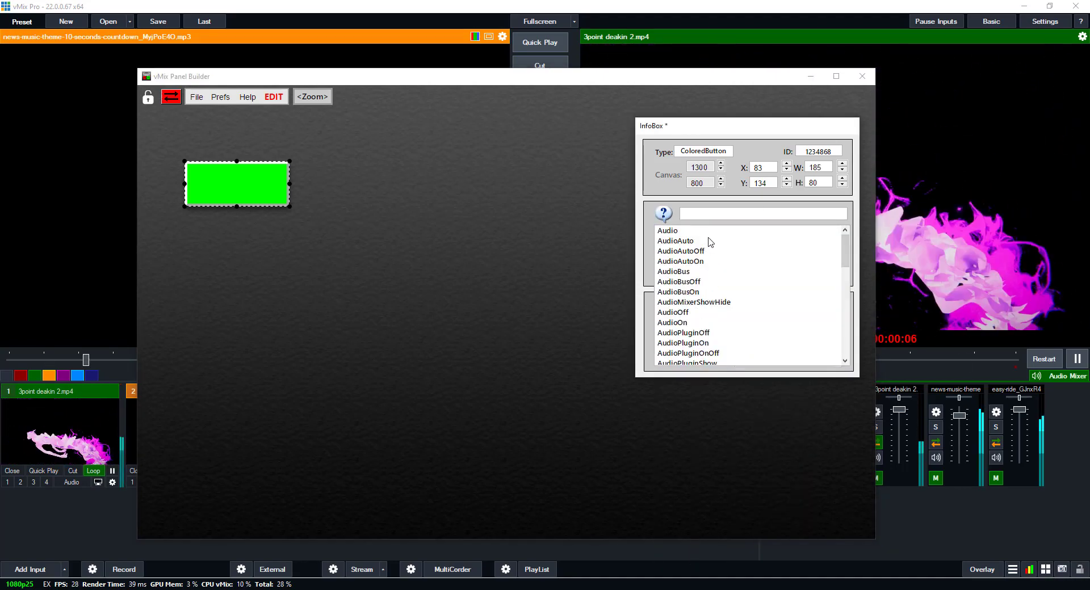
{"action": "left_click", "coordinate": [680, 233]}
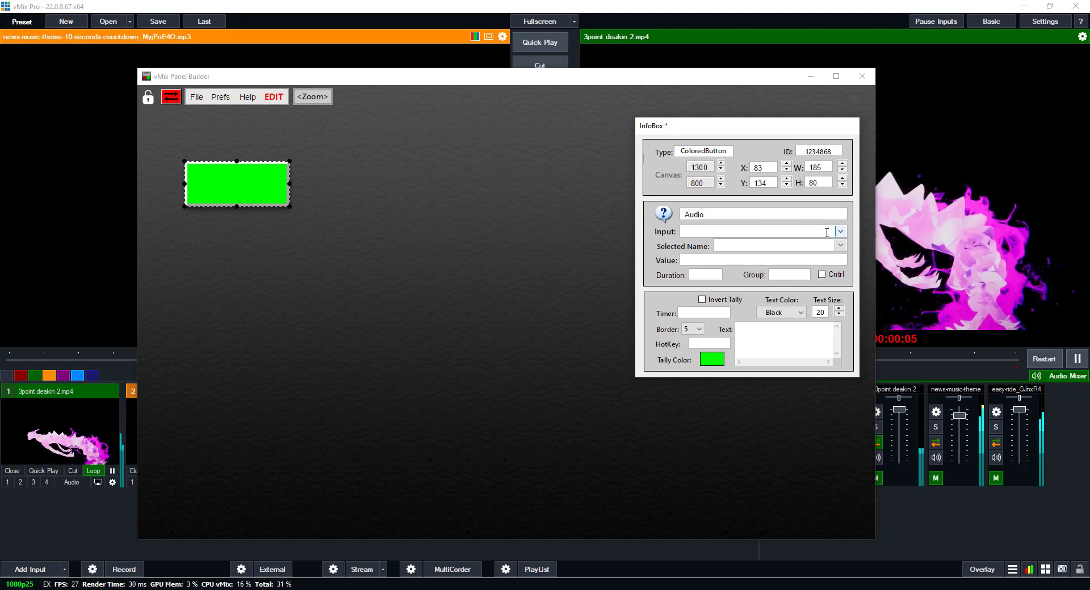
{"action": "left_click", "coordinate": [207, 120]}
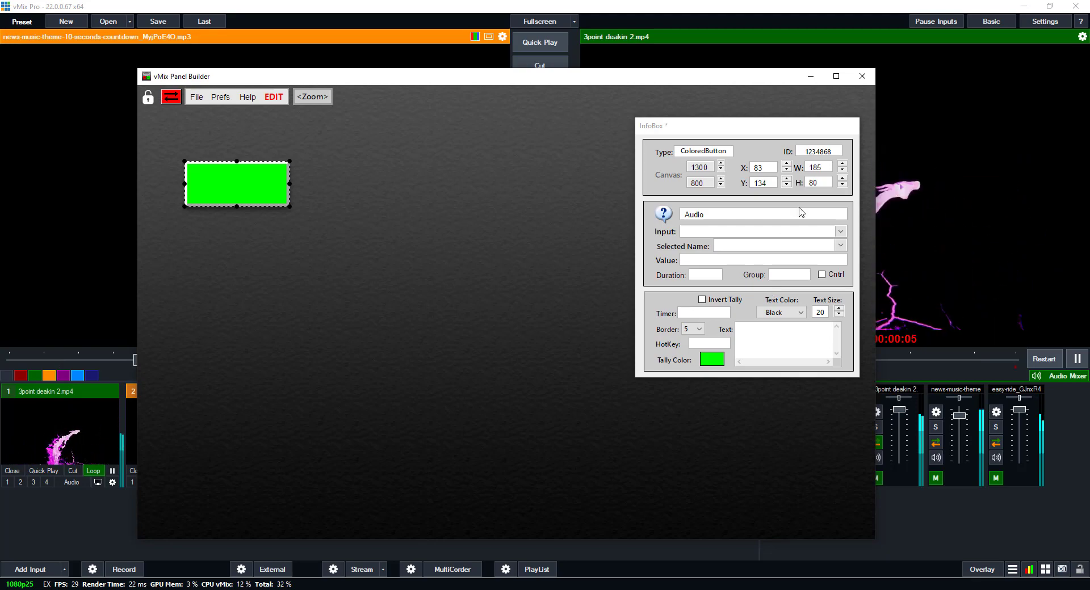
Reconnect Panel Builder to vMix at 192.168.0.33 from the preferences IP field
{"action": "left_click", "coordinate": [464, 190]}
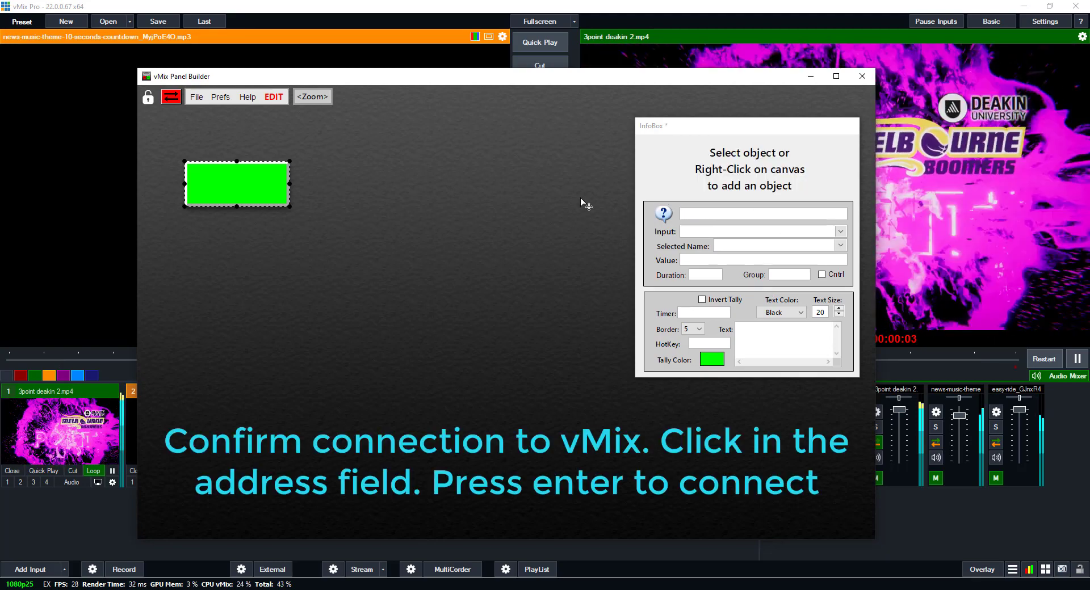
{"action": "left_click", "coordinate": [222, 98]}
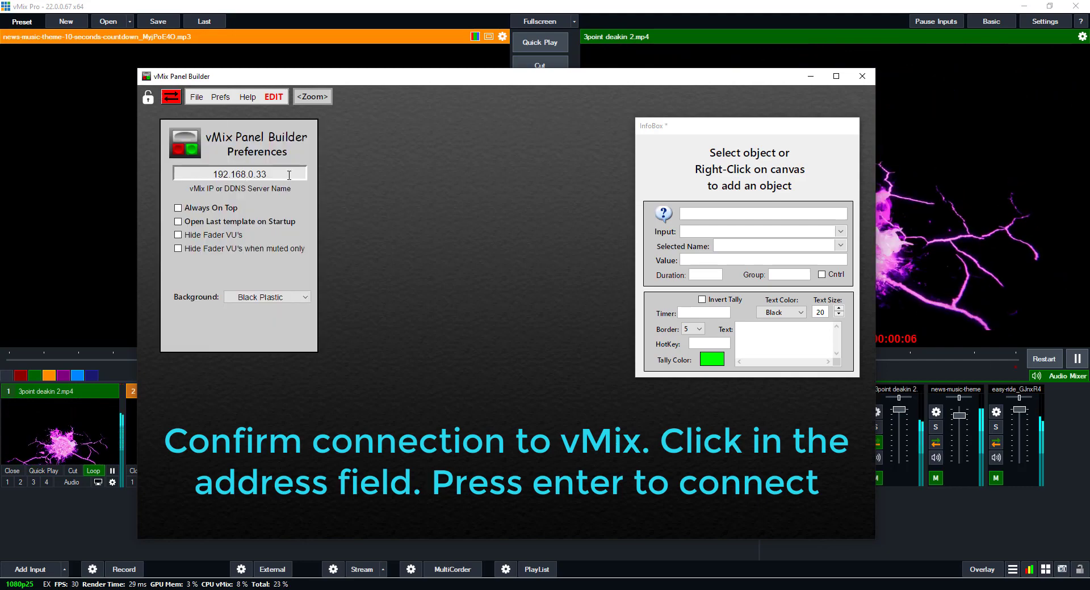
{"action": "left_click", "coordinate": [265, 174]}
{"action": "key", "text": "Return"}
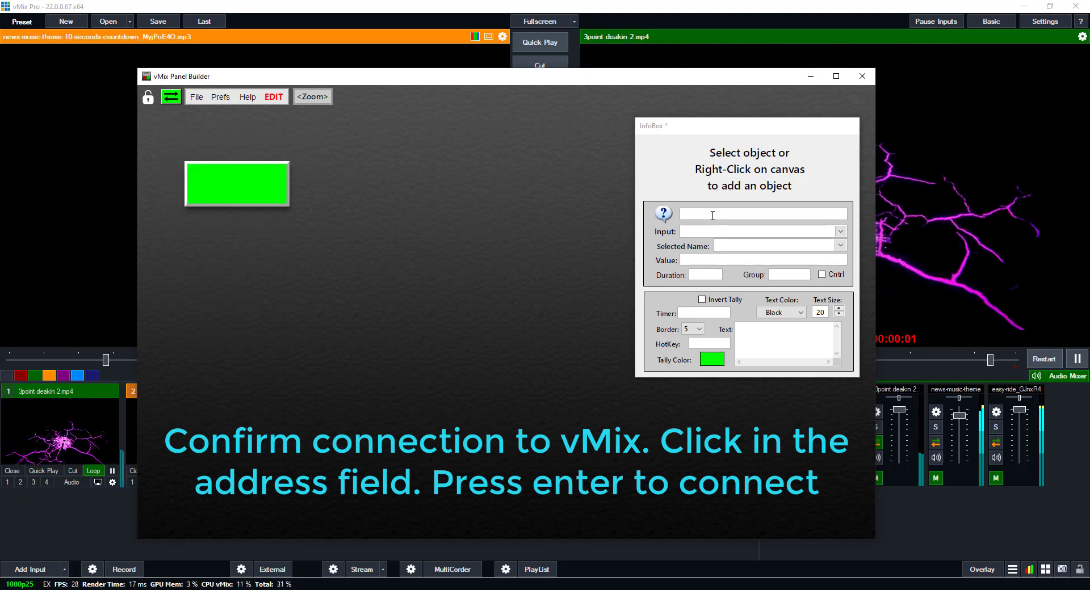
Link the green button to the input 3point deakin 2.mp4
{"action": "left_click", "coordinate": [267, 182]}
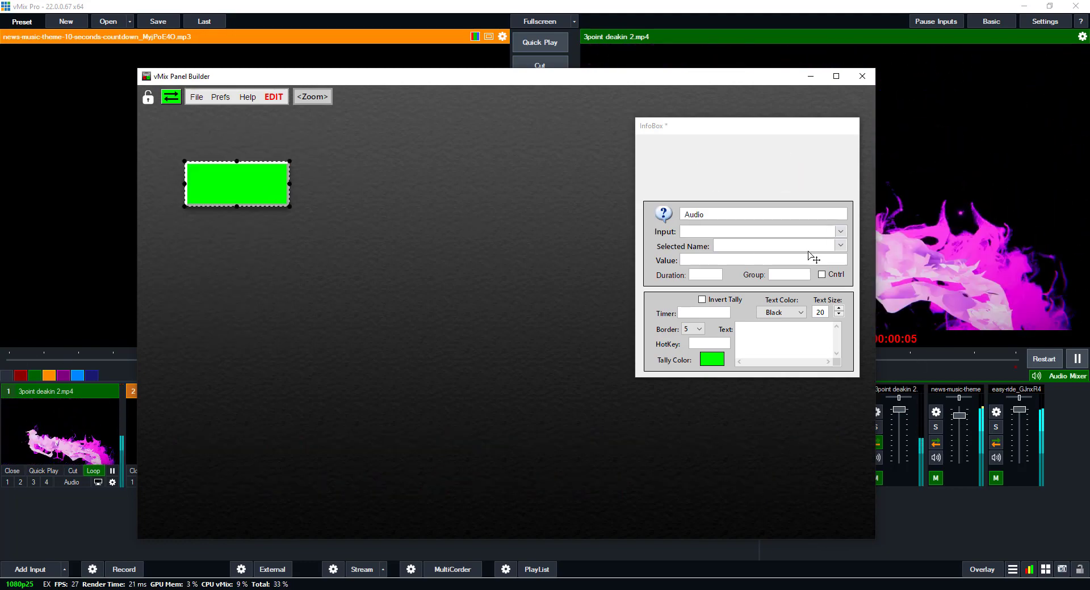
{"action": "left_click", "coordinate": [839, 231]}
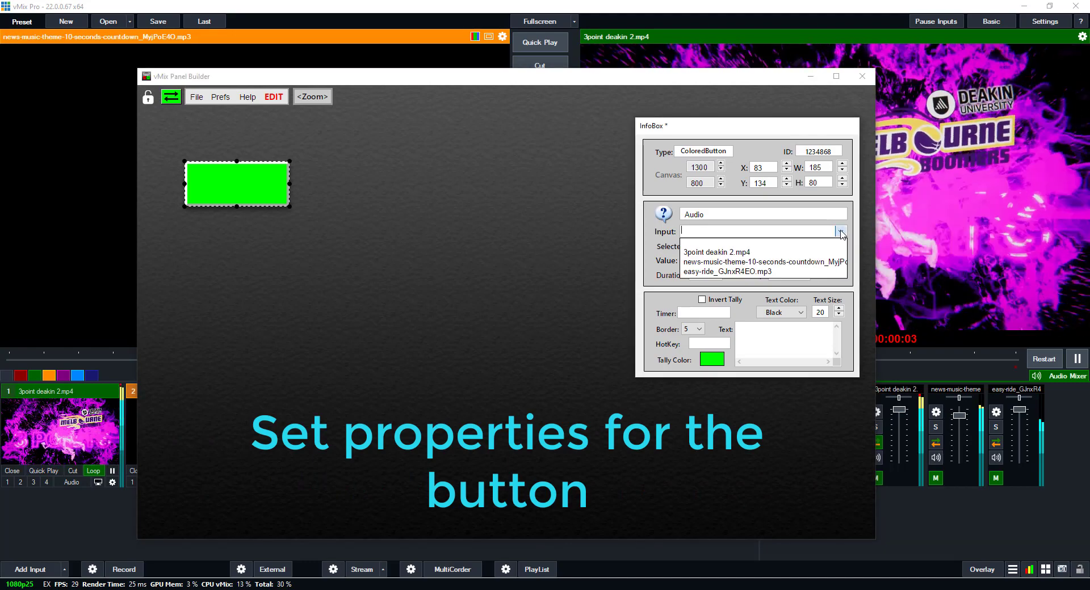
{"action": "left_click", "coordinate": [805, 252]}
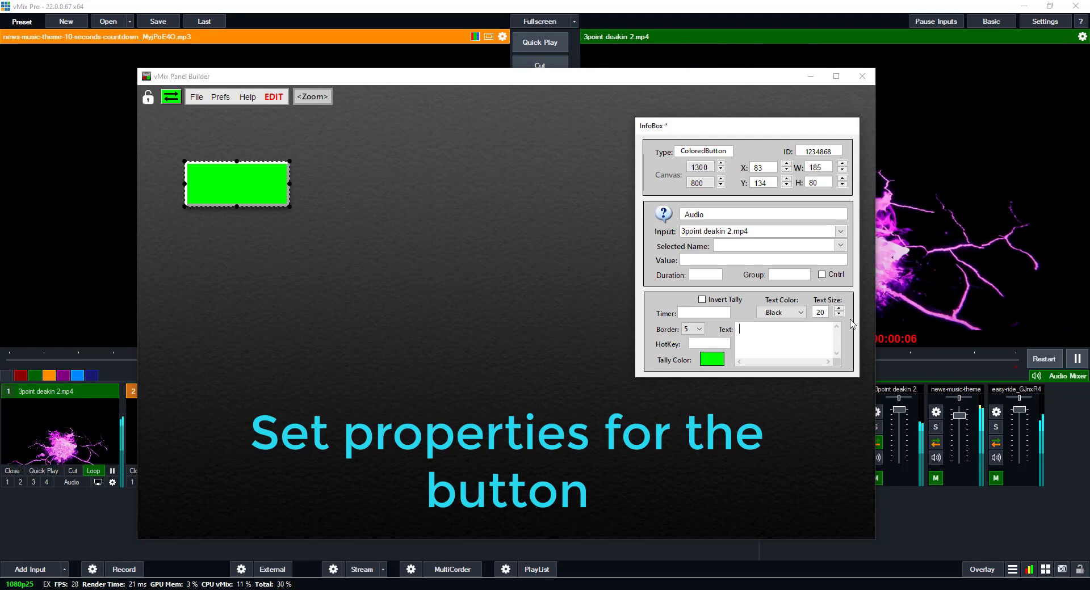
Label the button 'Audio 1 On/Off' and give it a red tally colour
{"action": "type", "text": "Audio"}
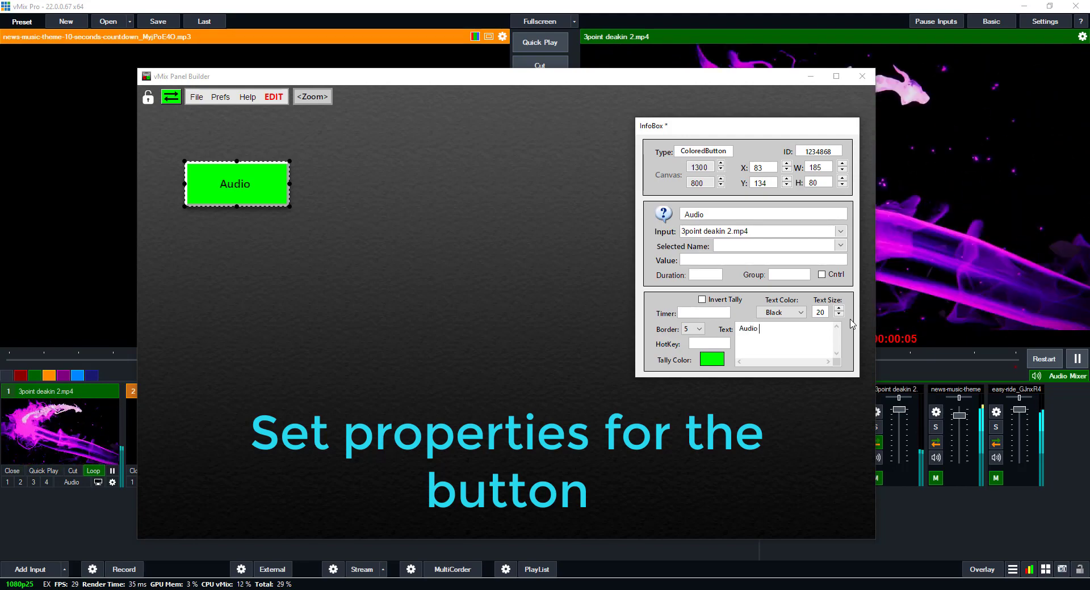
{"action": "type", "text": " 1"}
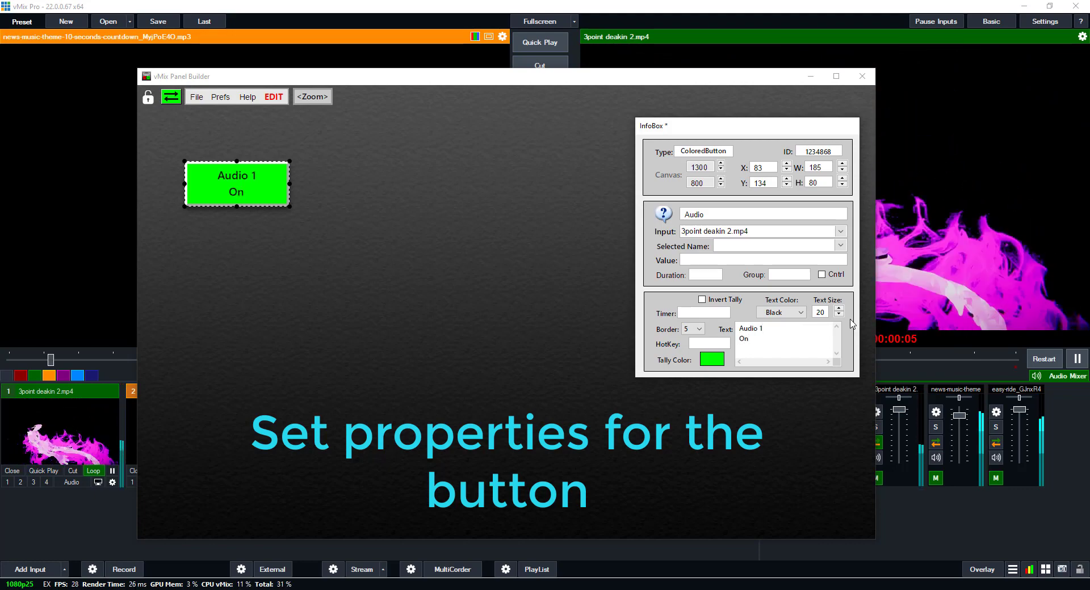
{"action": "type", "text": "On/Off"}
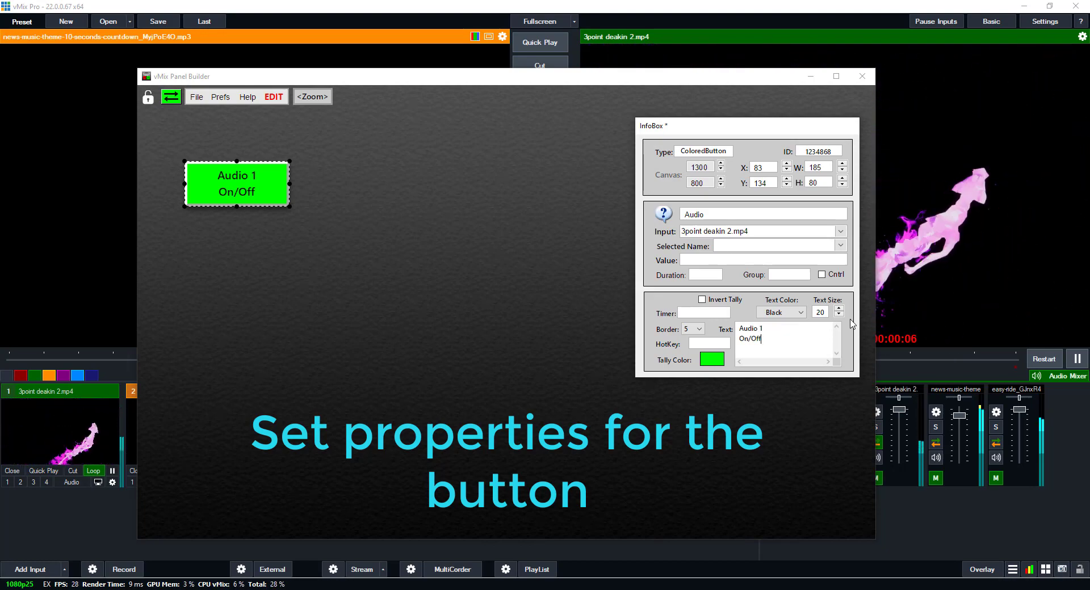
{"action": "left_click", "coordinate": [711, 358]}
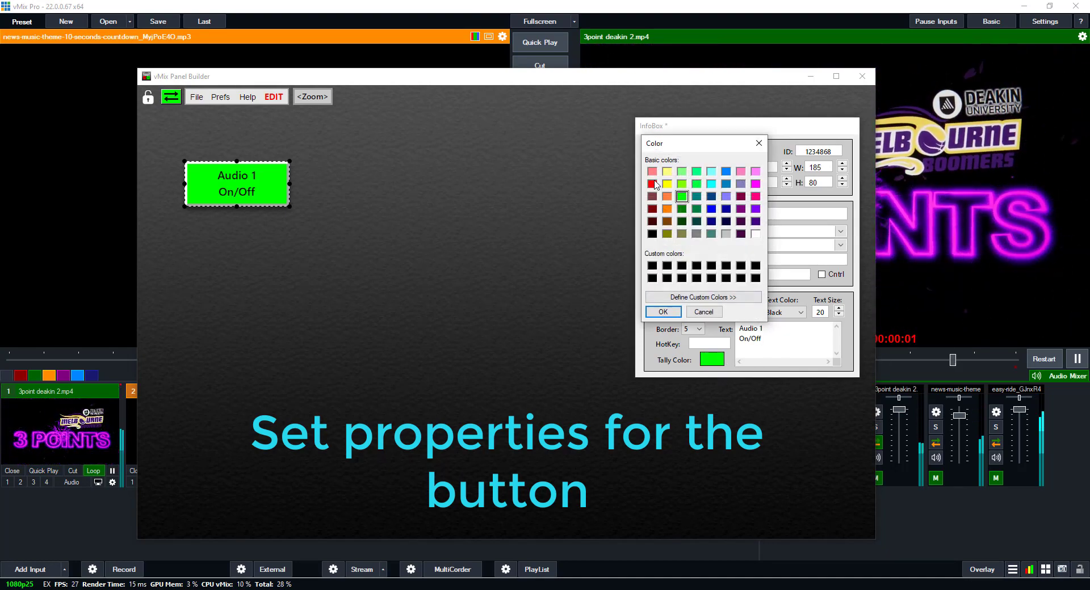
{"action": "left_click", "coordinate": [663, 313]}
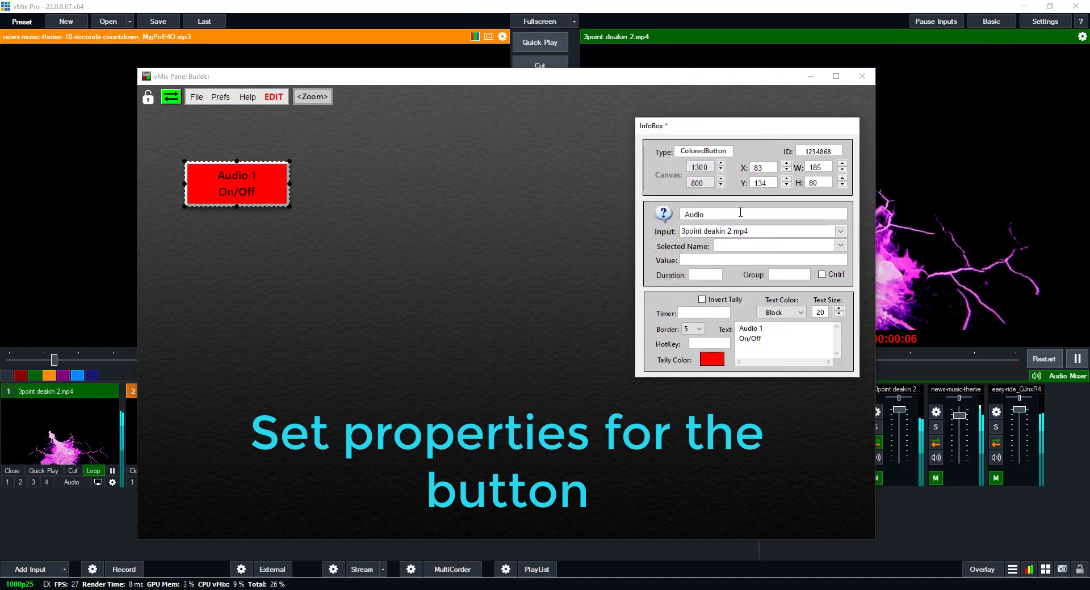
{"action": "left_click", "coordinate": [512, 218]}
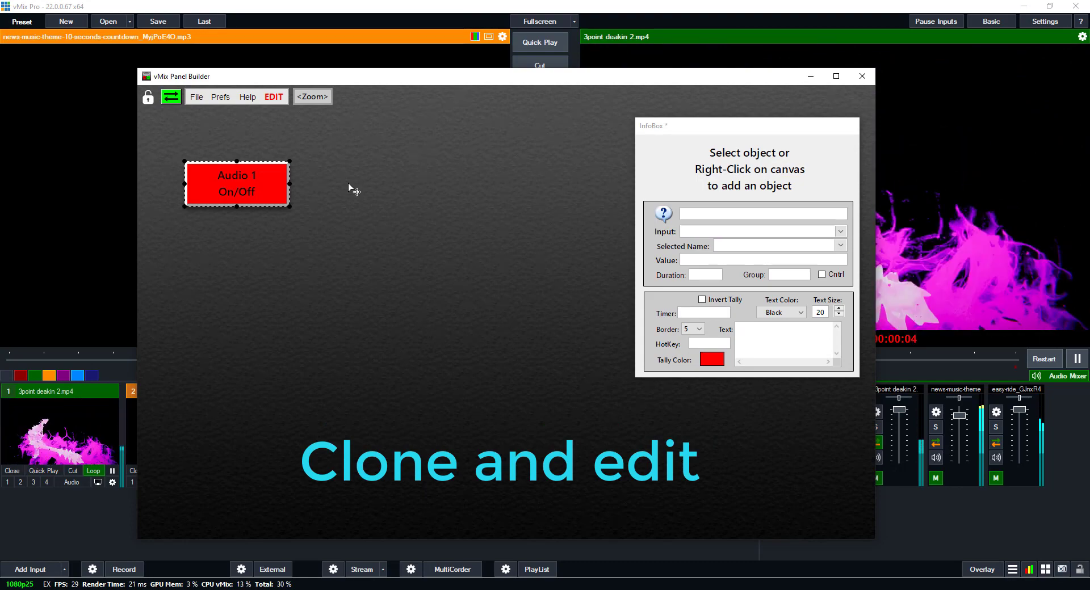
Clone the Audio 1 On/Off button twice to make two more red buttons
{"action": "right_click", "coordinate": [262, 185]}
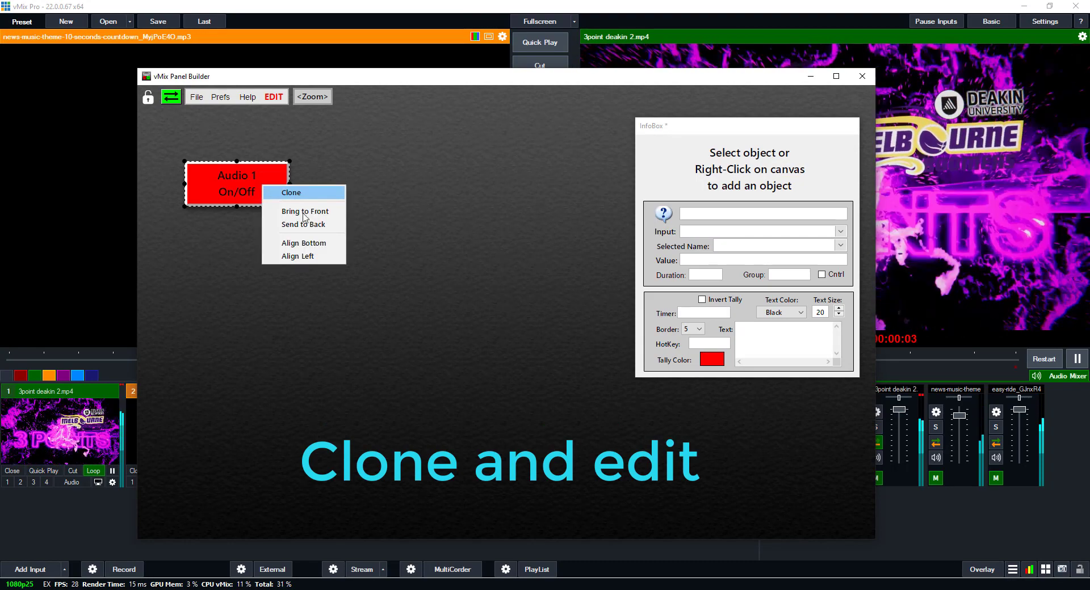
{"action": "left_click", "coordinate": [311, 193]}
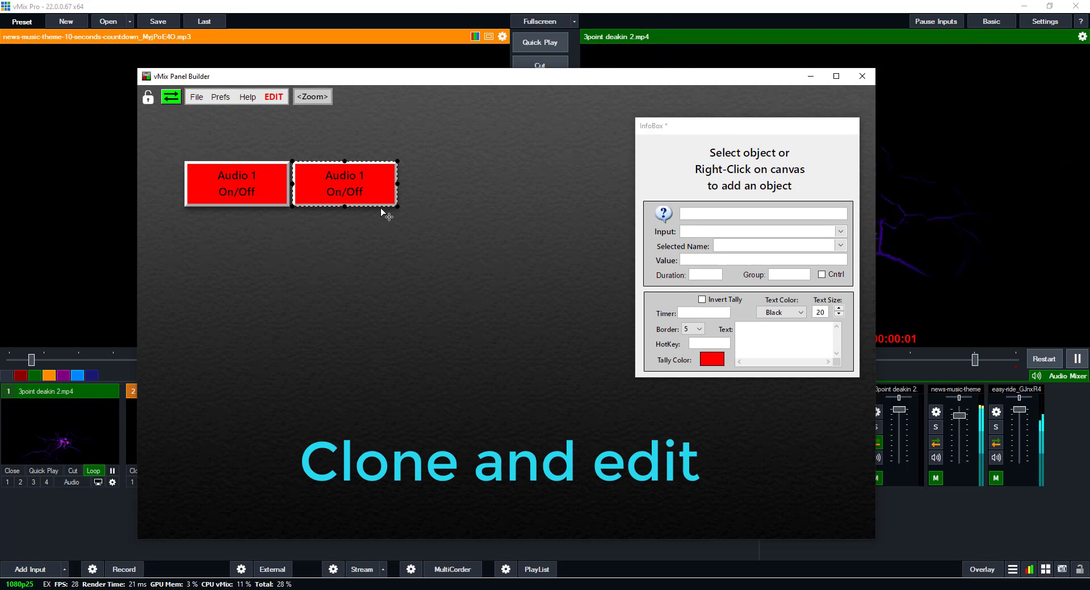
{"action": "right_click", "coordinate": [433, 183]}
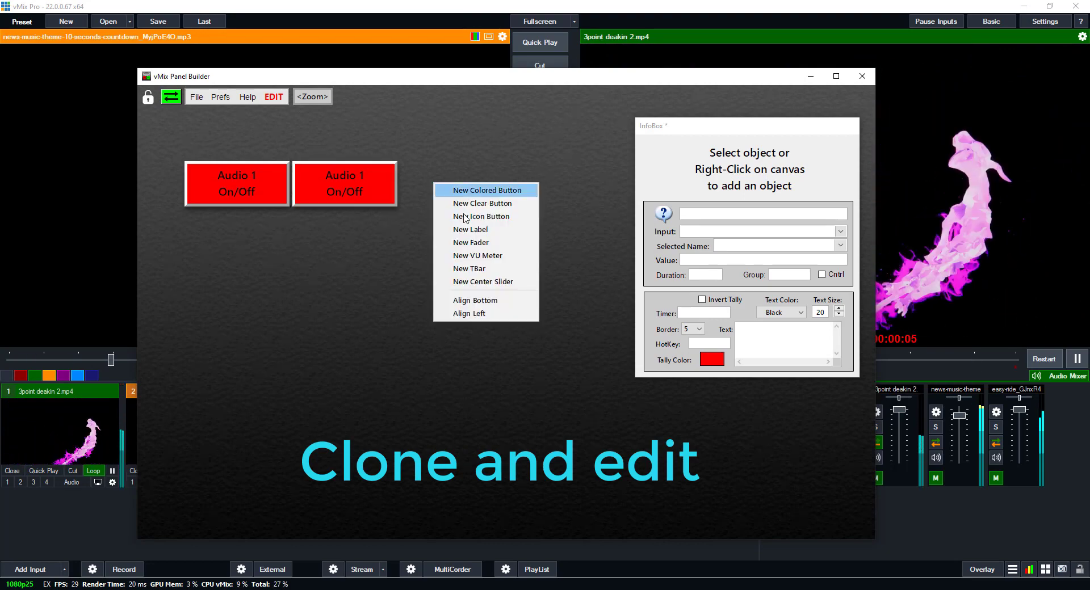
{"action": "left_click", "coordinate": [343, 201]}
{"action": "left_click", "coordinate": [345, 202]}
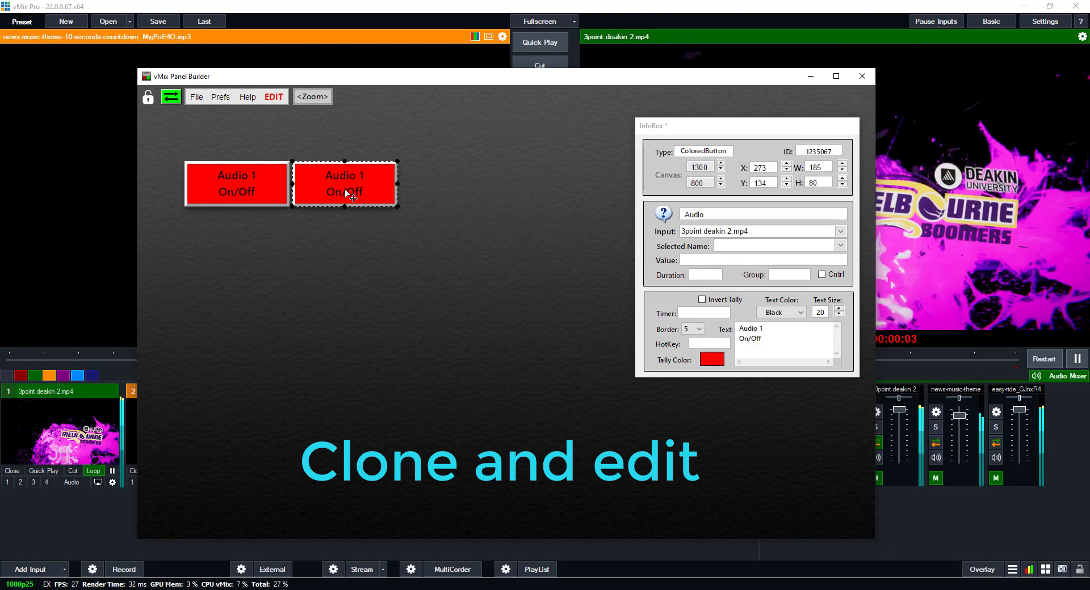
{"action": "right_click", "coordinate": [345, 191]}
{"action": "left_click", "coordinate": [377, 198]}
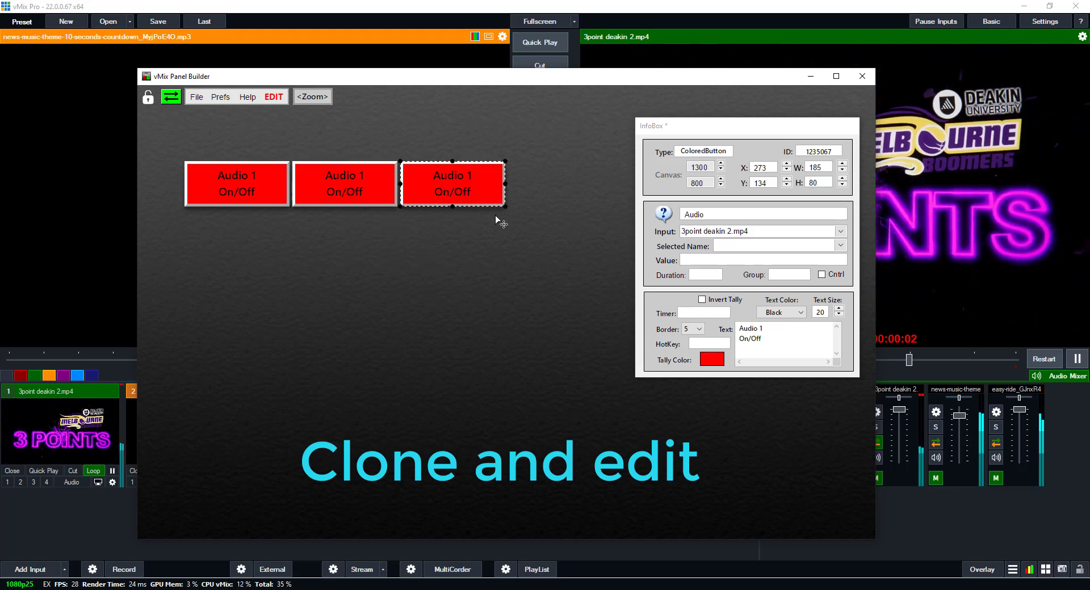
{"action": "left_click", "coordinate": [525, 276]}
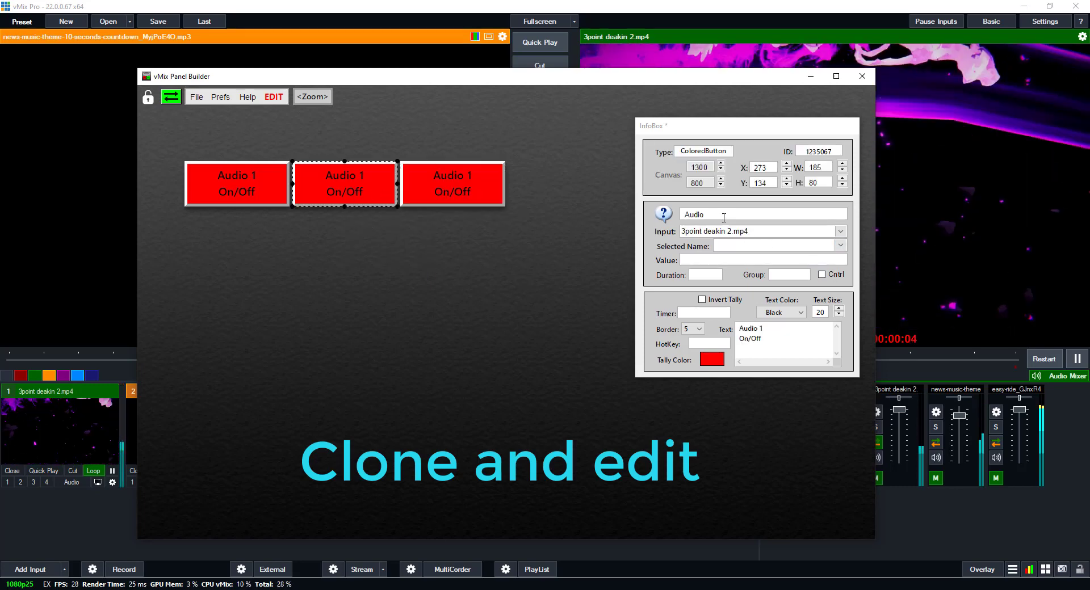
Relabel the copies Audio 2 and Audio 3, linking them to news-music-theme and easy-ride_GJnxR4EO.mp3
{"action": "left_click", "coordinate": [767, 328]}
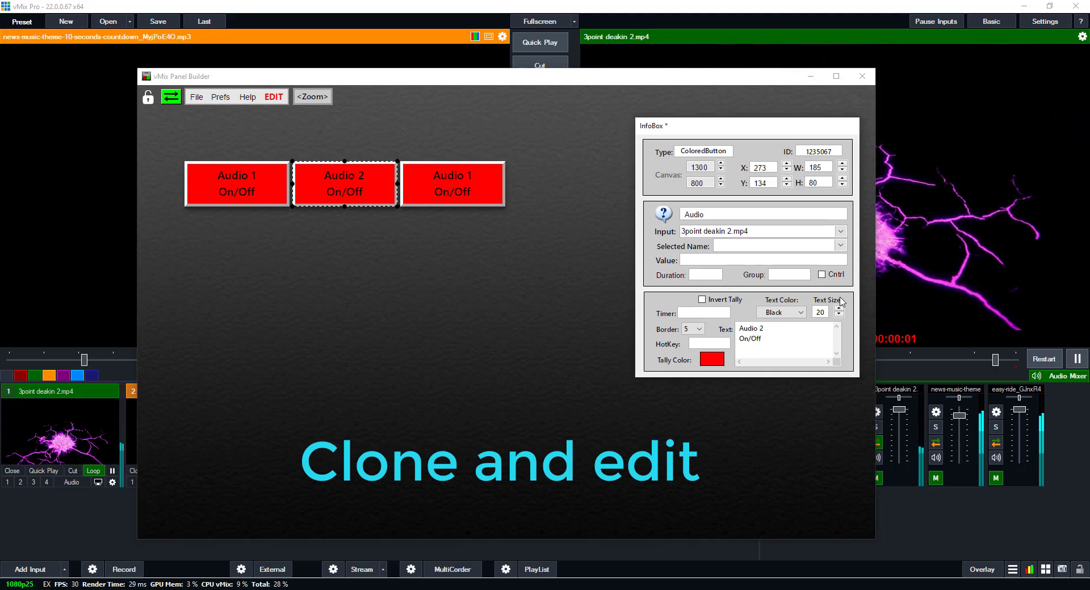
{"action": "left_click", "coordinate": [840, 231]}
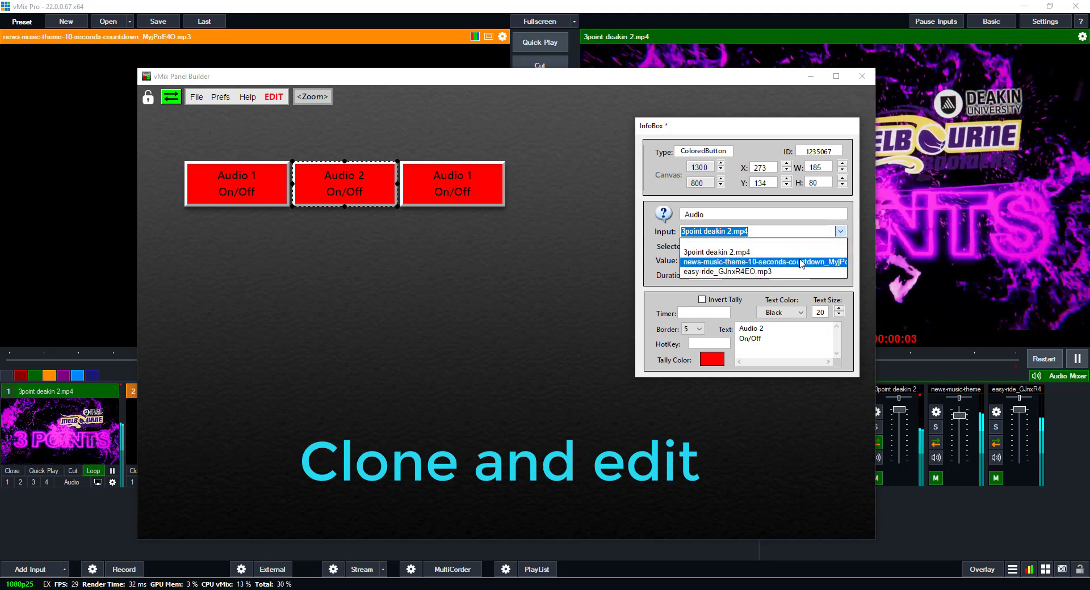
{"action": "left_click", "coordinate": [801, 262]}
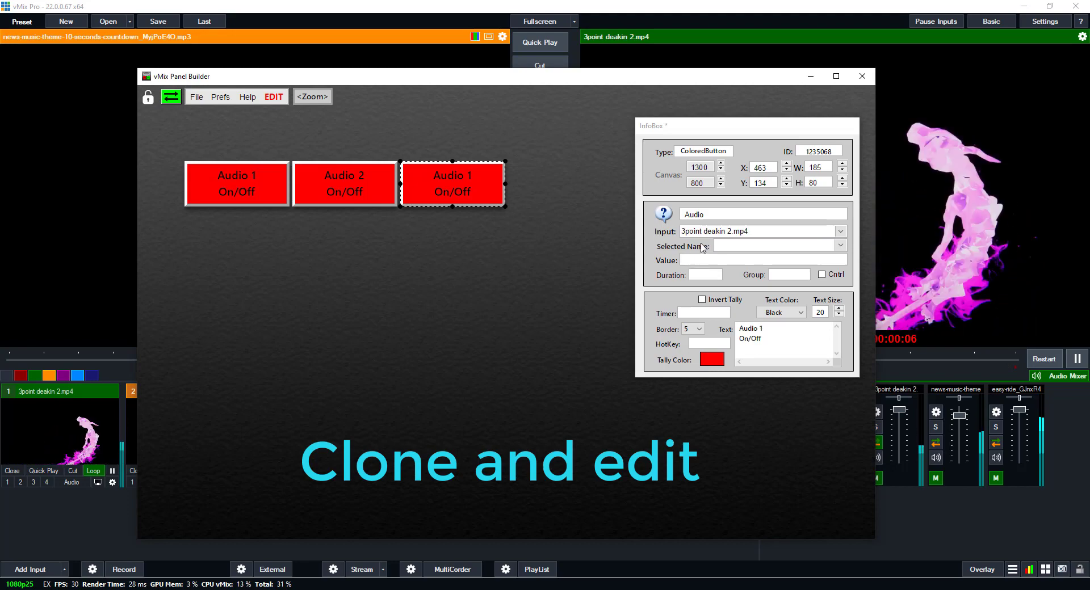
{"action": "left_click", "coordinate": [840, 232]}
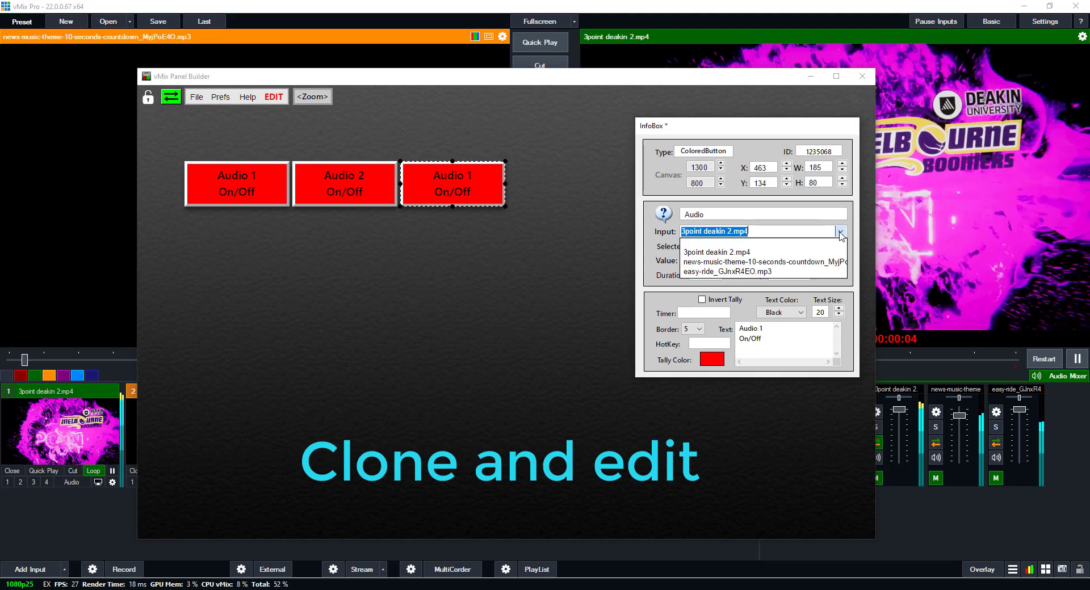
{"action": "left_click", "coordinate": [746, 271]}
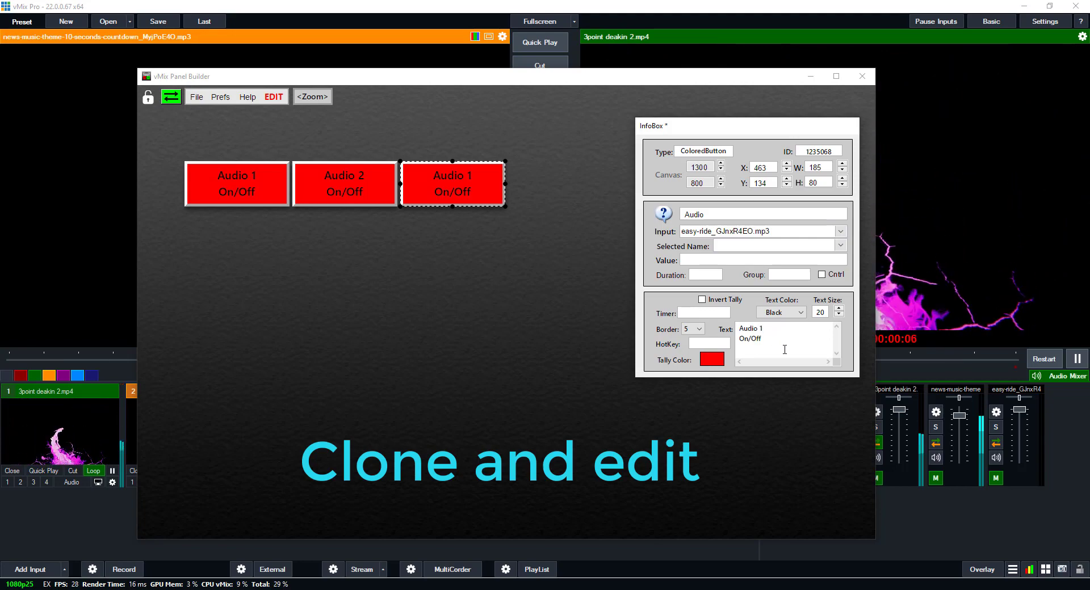
{"action": "key", "text": "BackSpace"}
{"action": "type", "text": "3"}
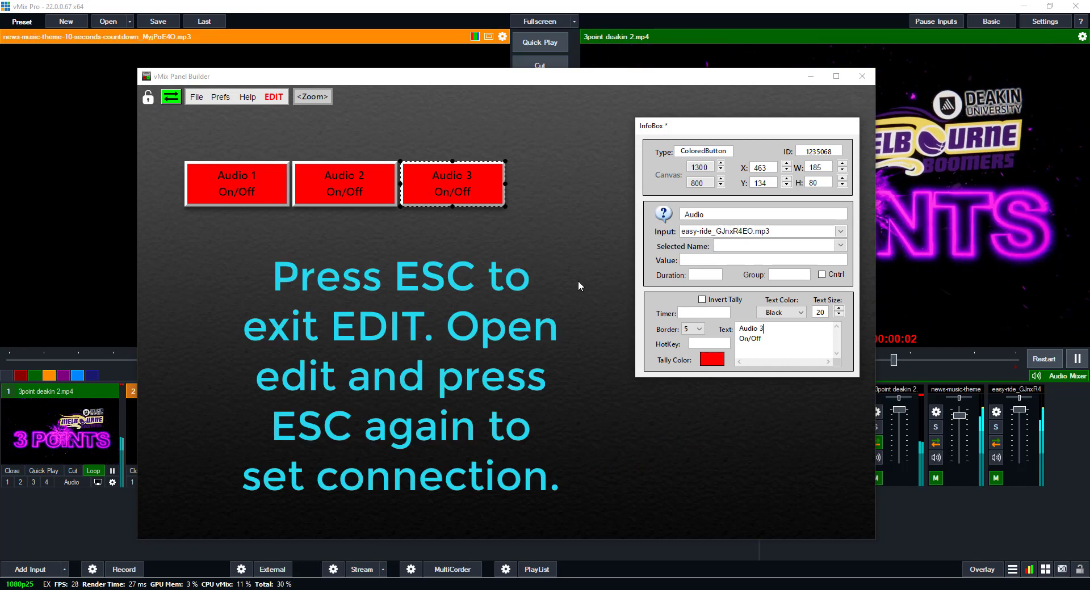
Exit edit mode and shrink the Panel Builder window so the preview and mixer stay visible
{"action": "key", "text": "Escape"}
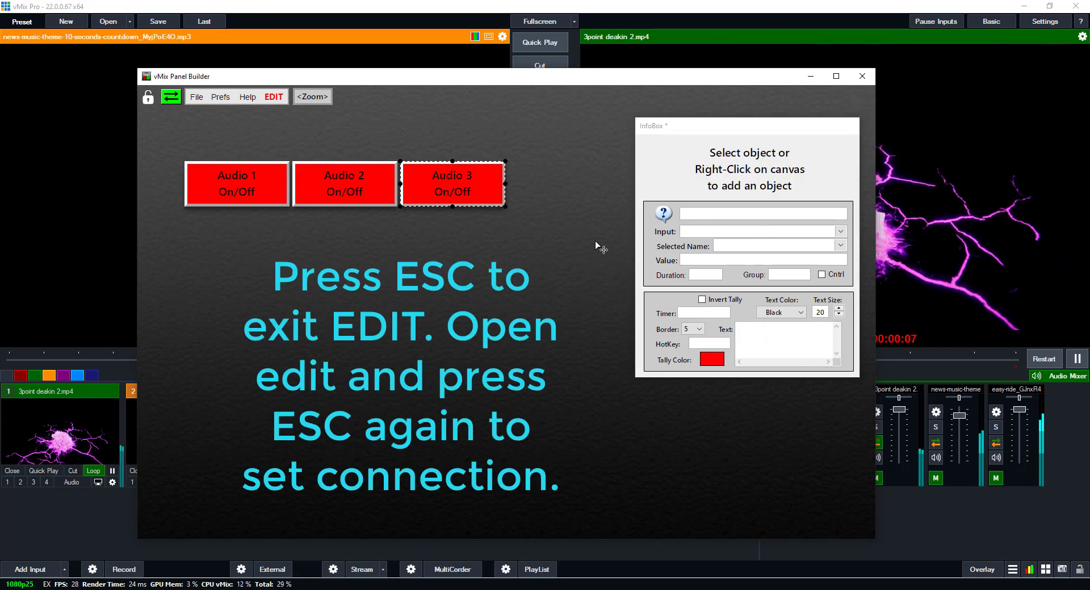
{"action": "key", "text": "Escape"}
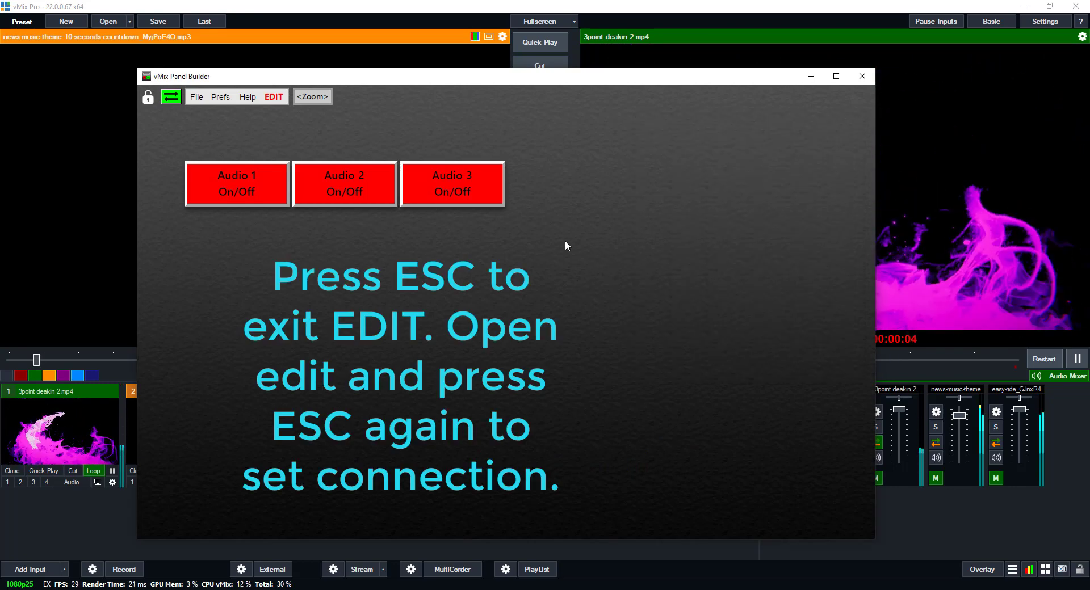
{"action": "left_click_drag", "start_coordinate": [365, 72], "coordinate": [534, 71]}
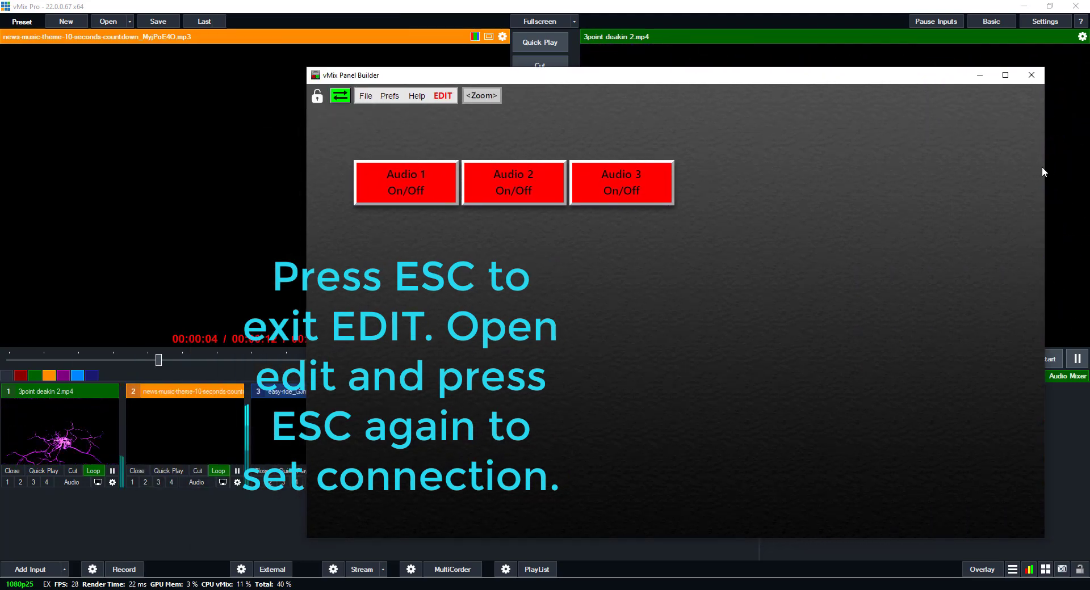
{"action": "left_click_drag", "start_coordinate": [1045, 168], "coordinate": [679, 176]}
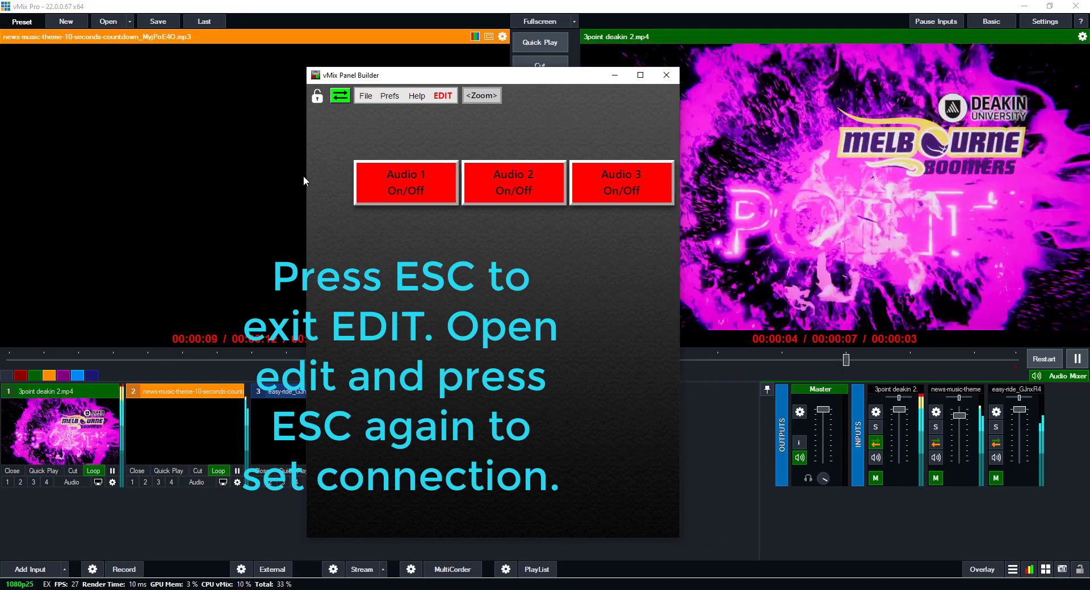
{"action": "left_click_drag", "start_coordinate": [303, 176], "coordinate": [320, 176]}
{"action": "left_click_drag", "start_coordinate": [360, 176], "coordinate": [292, 161]}
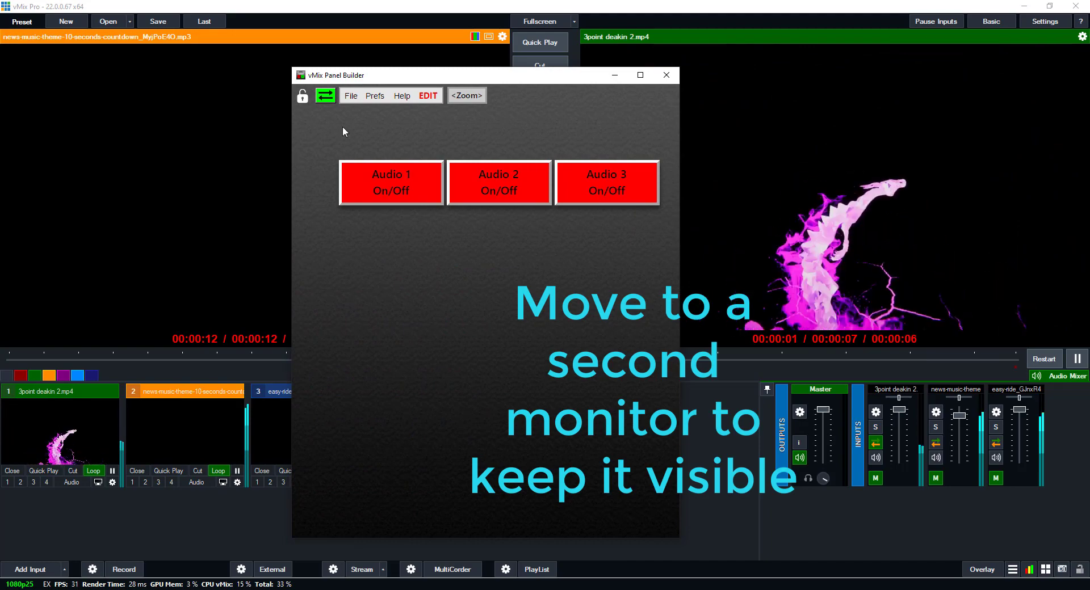
Test the Audio 1, 2 and 3 buttons by toggling each input's audio on and off
{"action": "left_click_drag", "start_coordinate": [471, 81], "coordinate": [619, 88]}
{"action": "left_click", "coordinate": [523, 188]}
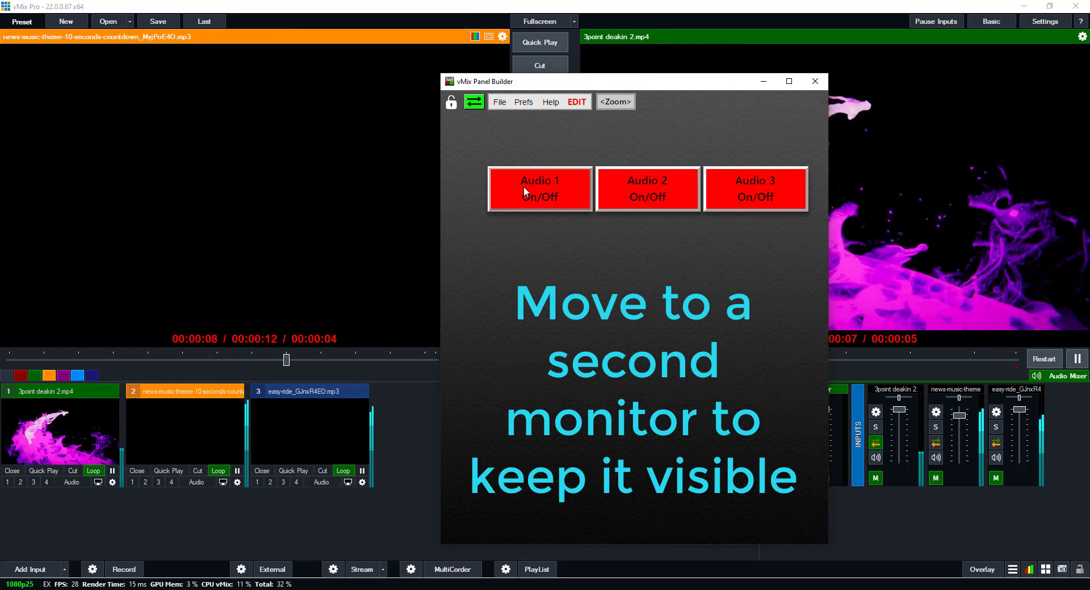
{"action": "left_click", "coordinate": [660, 190]}
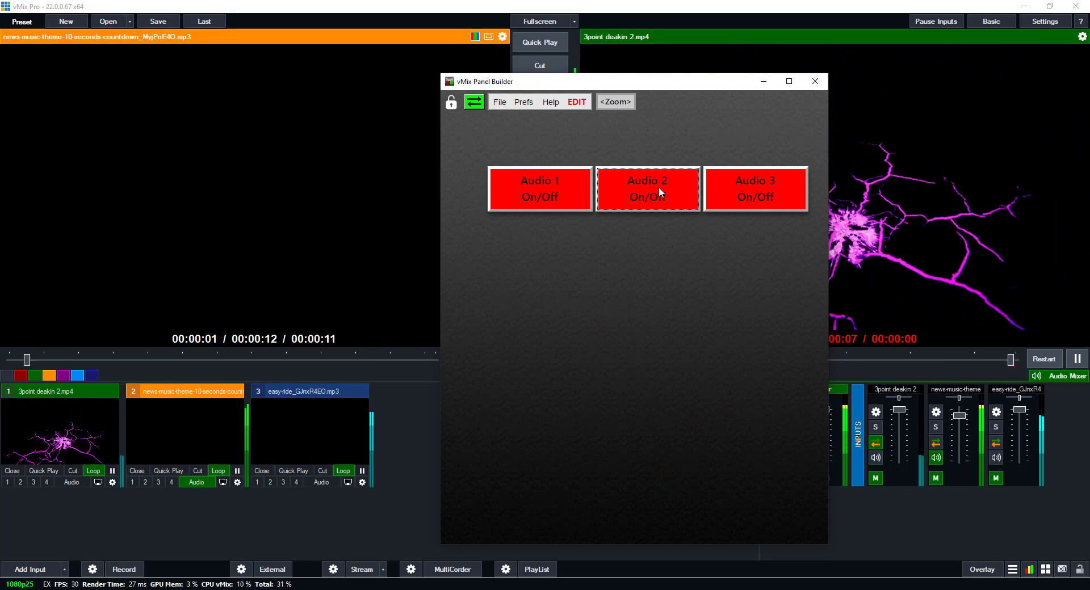
{"action": "left_click", "coordinate": [659, 191]}
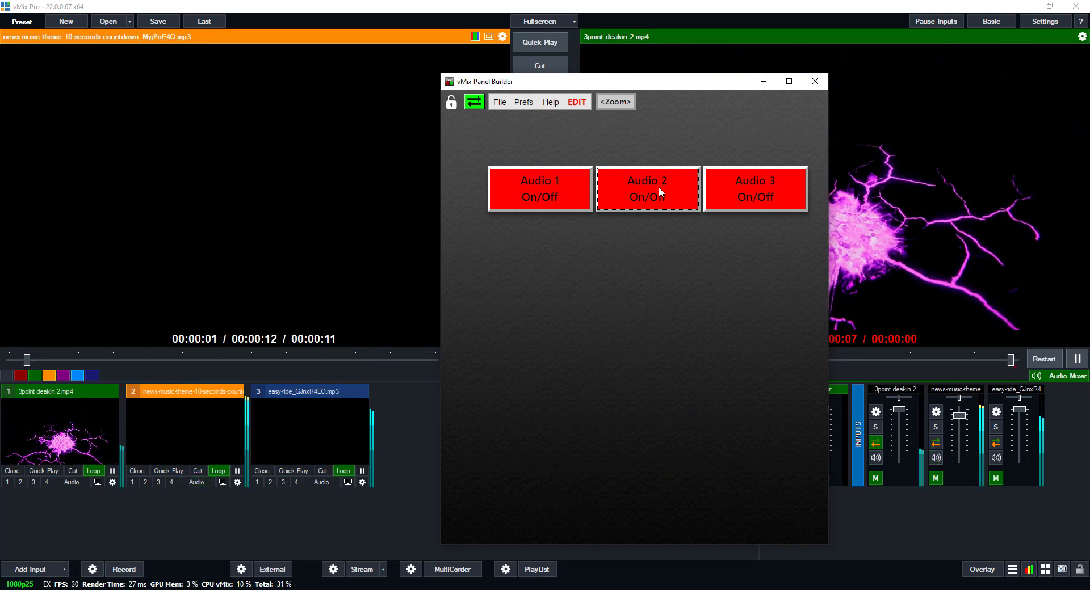
{"action": "left_click", "coordinate": [754, 198]}
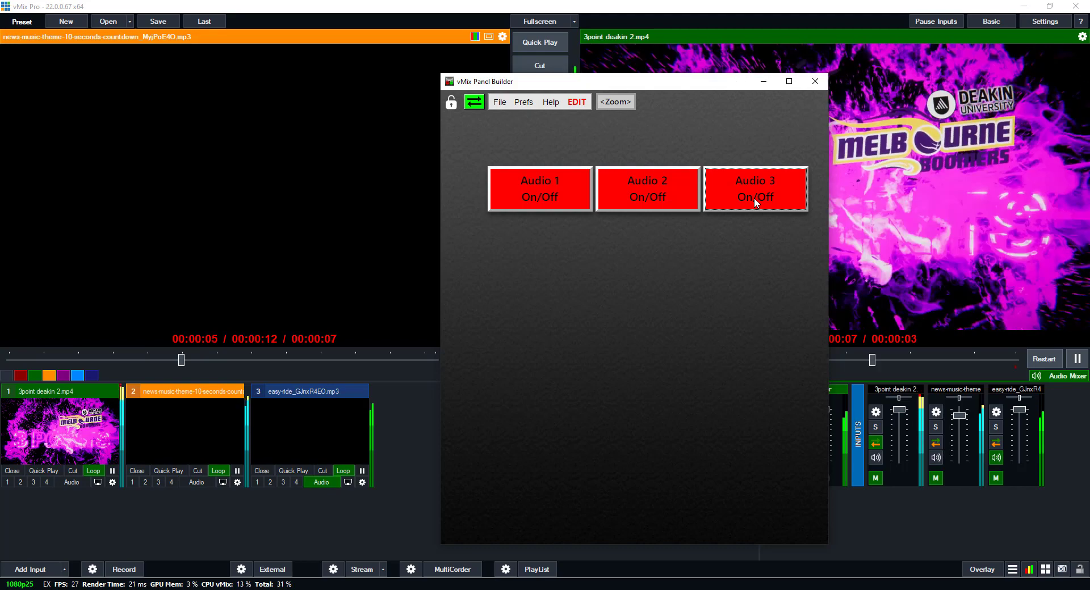
{"action": "left_click", "coordinate": [754, 198]}
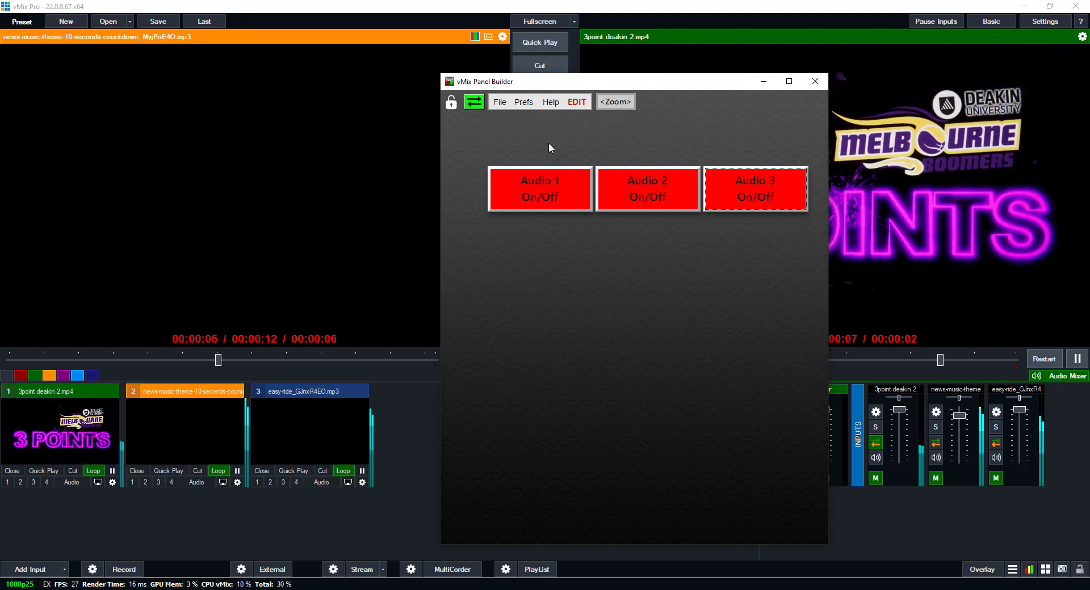
Toggle edit mode to set the connection, then retest the Audio 1–3 buttons
{"action": "left_click", "coordinate": [576, 103]}
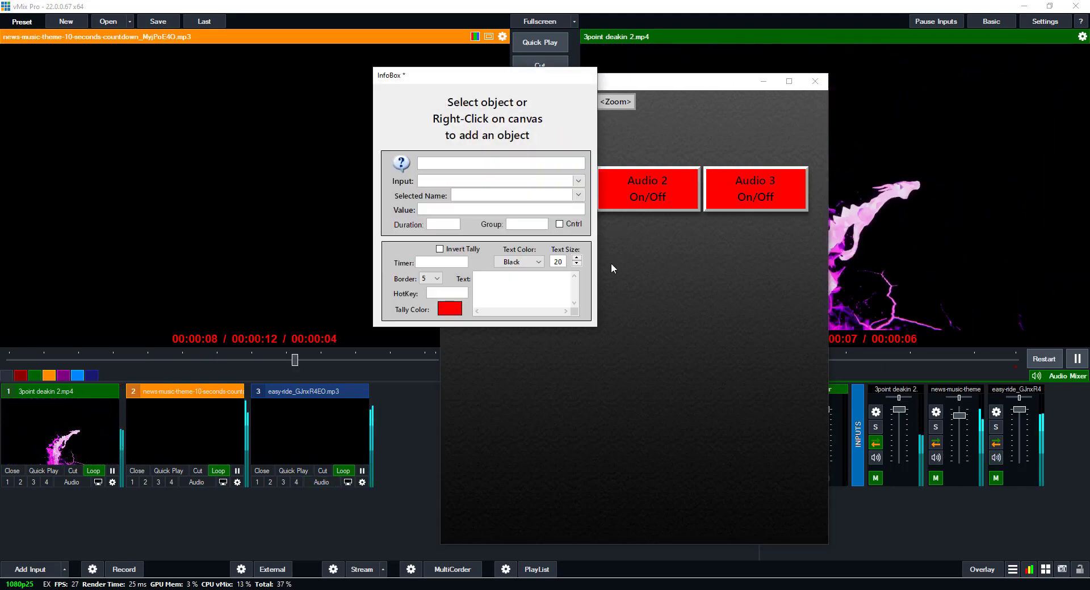
{"action": "key", "text": "Escape"}
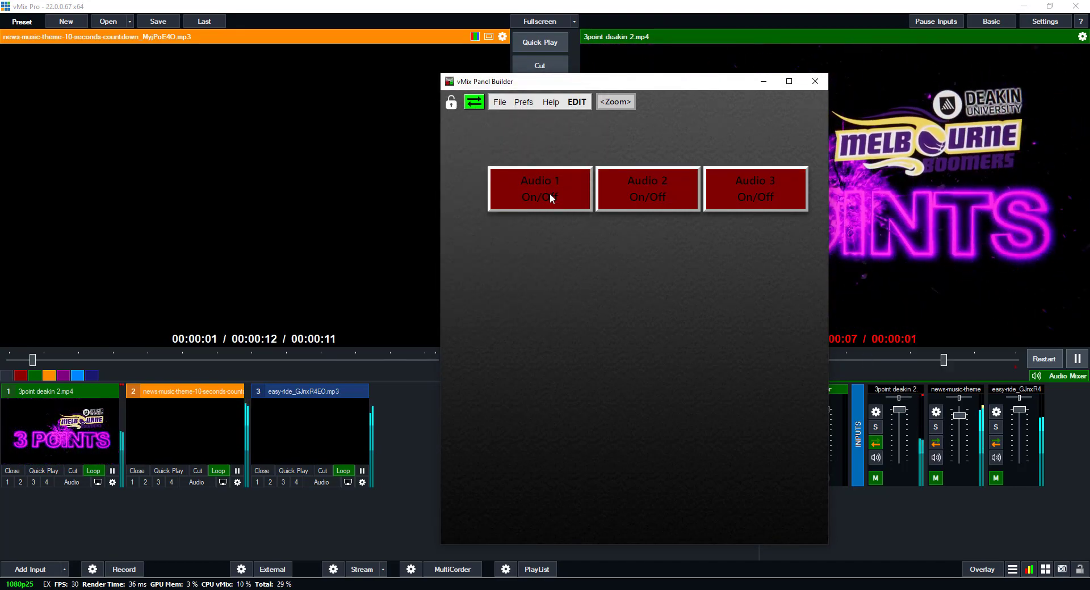
{"action": "left_click", "coordinate": [549, 193]}
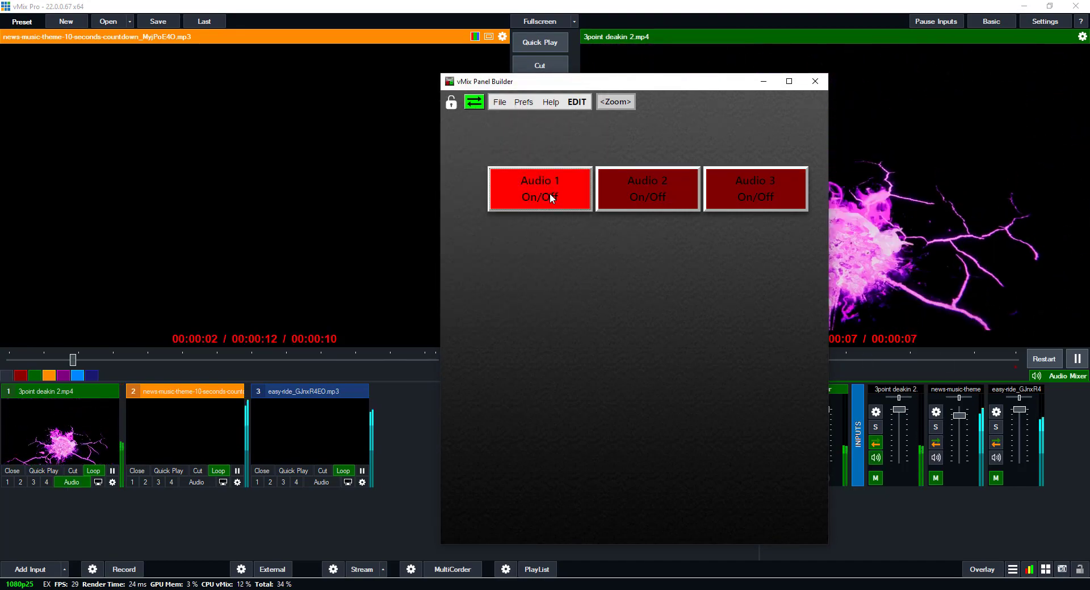
{"action": "left_click", "coordinate": [550, 197]}
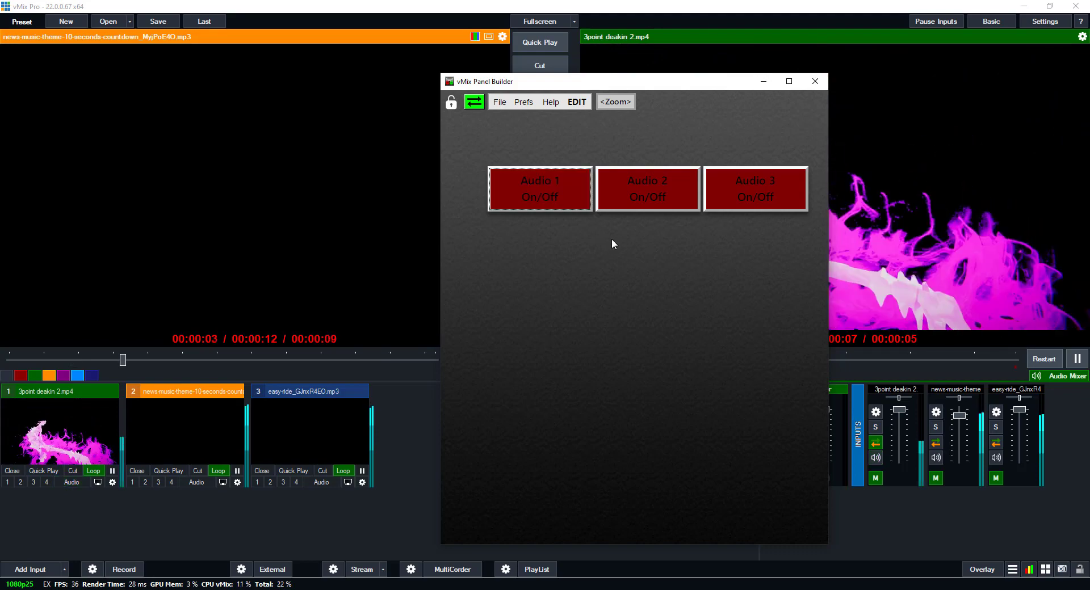
{"action": "left_click", "coordinate": [633, 198]}
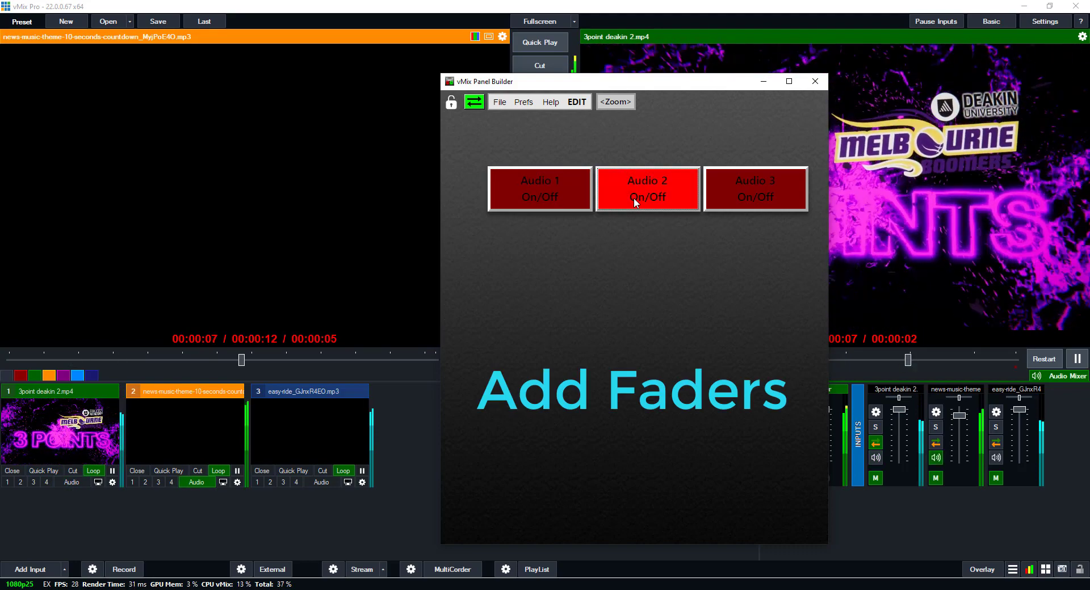
{"action": "left_click", "coordinate": [634, 197]}
{"action": "left_click", "coordinate": [748, 197]}
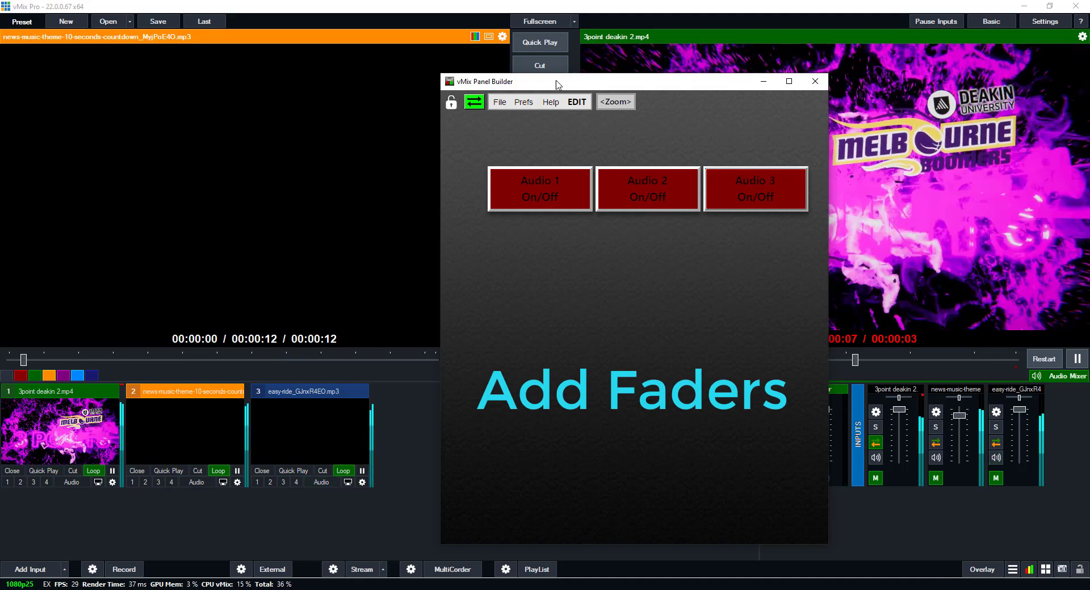
Add a SetVolume fader under Audio 1, linked to input 3point deakin 2.mp4
{"action": "left_click", "coordinate": [577, 102]}
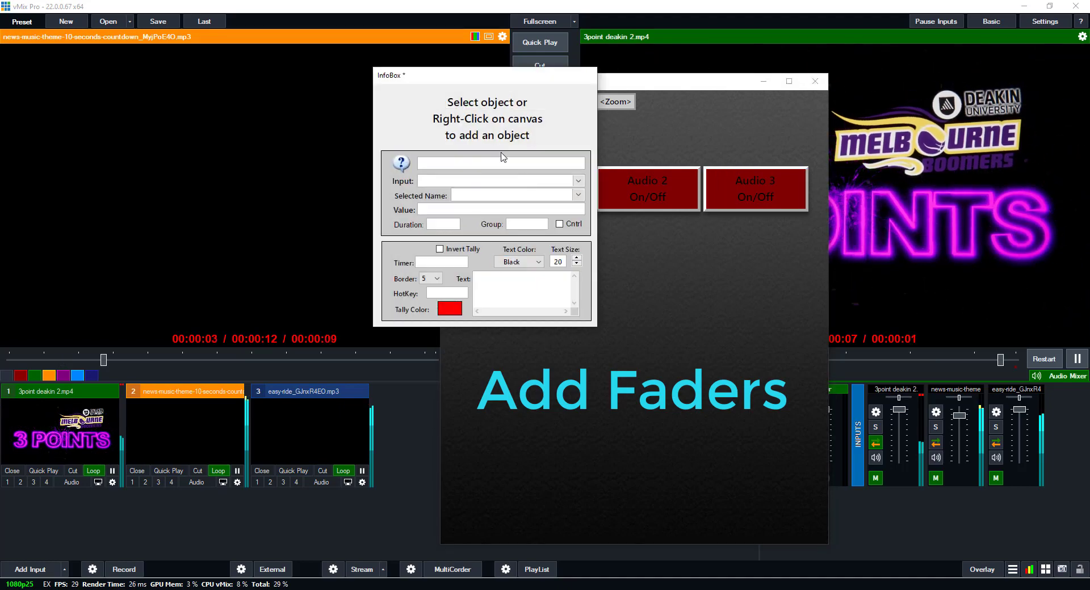
{"action": "left_click_drag", "start_coordinate": [485, 75], "coordinate": [312, 116]}
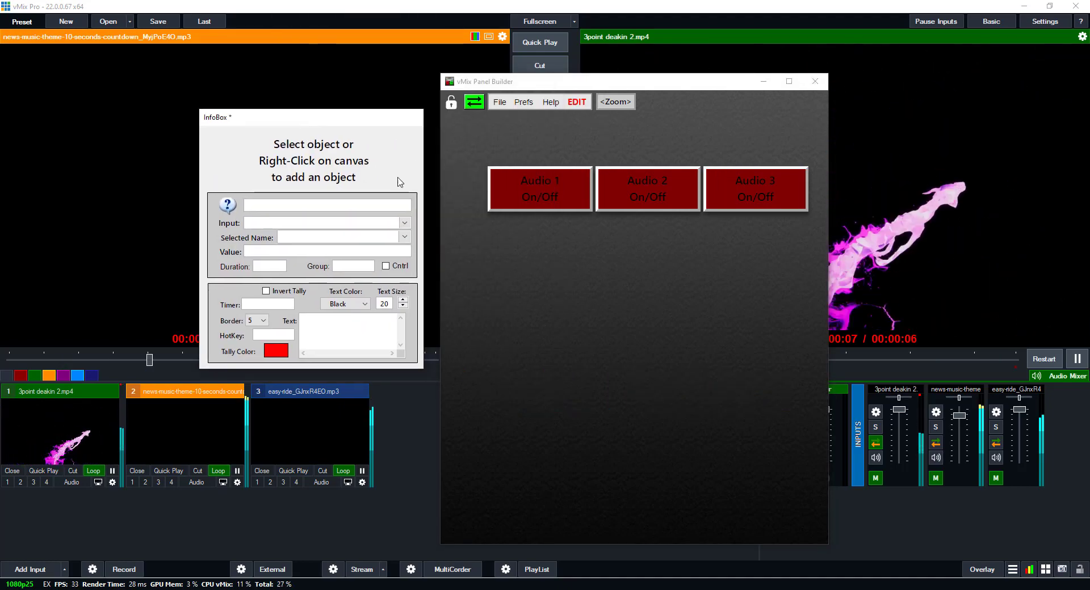
{"action": "right_click", "coordinate": [505, 230]}
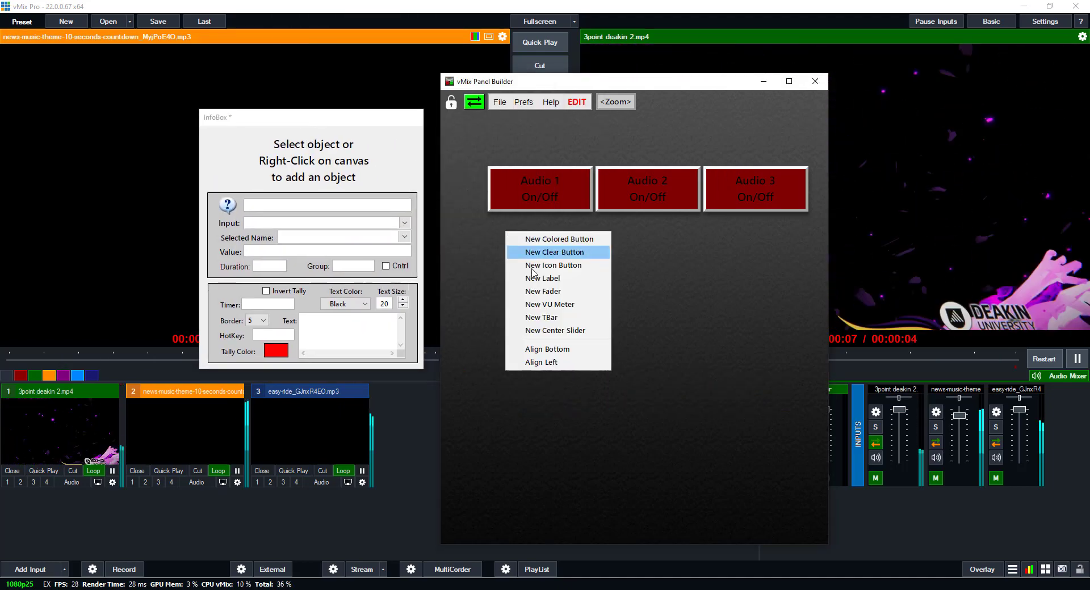
{"action": "left_click", "coordinate": [537, 294]}
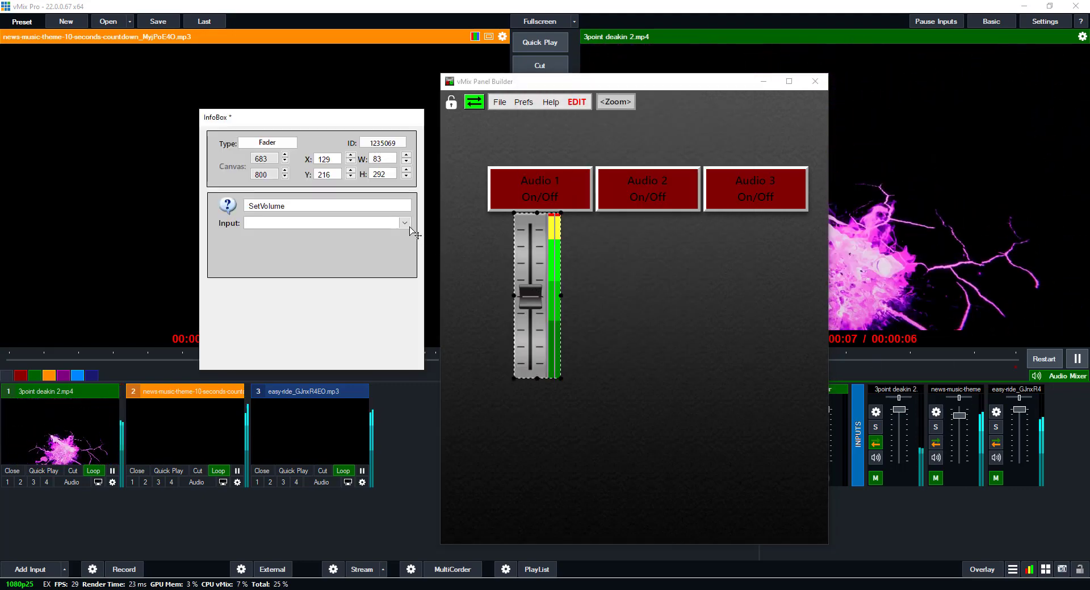
{"action": "left_click", "coordinate": [404, 224]}
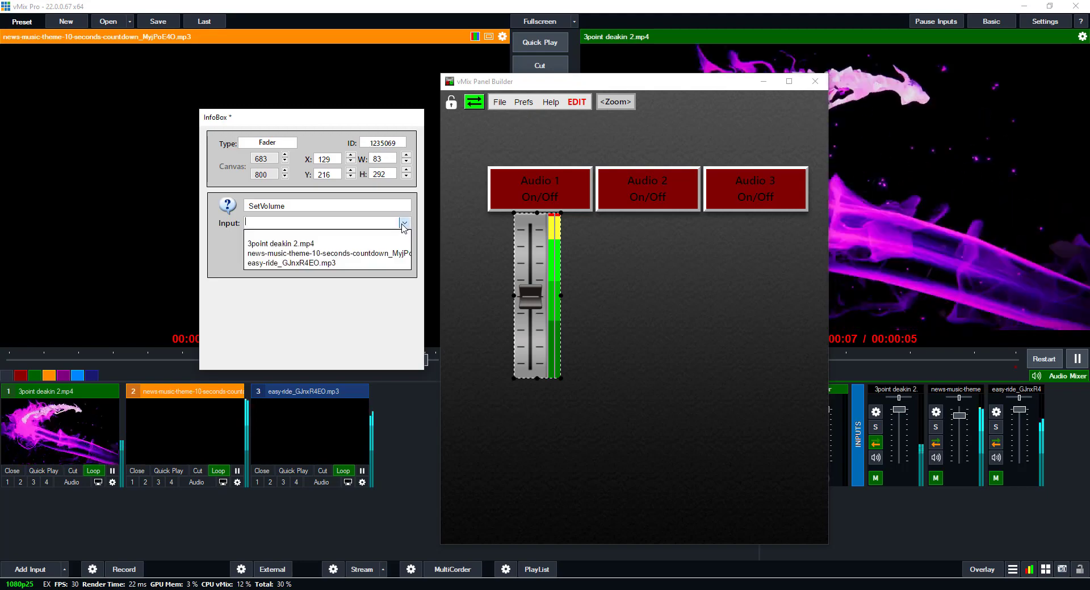
{"action": "left_click", "coordinate": [375, 233]}
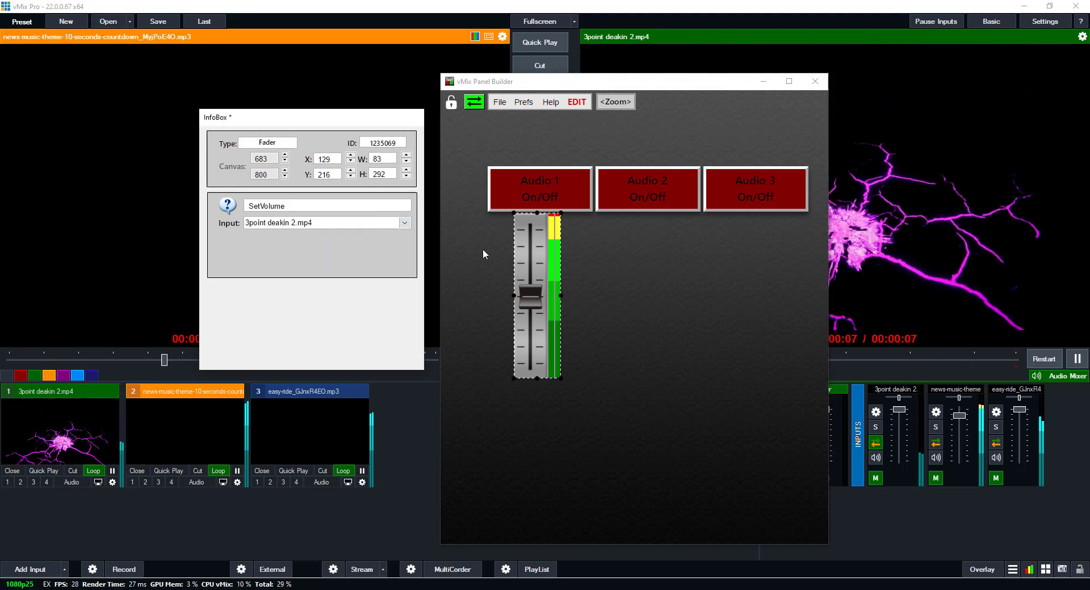
Clone the fader under Audio 2 and link it to the news-music-theme input
{"action": "right_click", "coordinate": [528, 252]}
{"action": "left_click", "coordinate": [550, 260]}
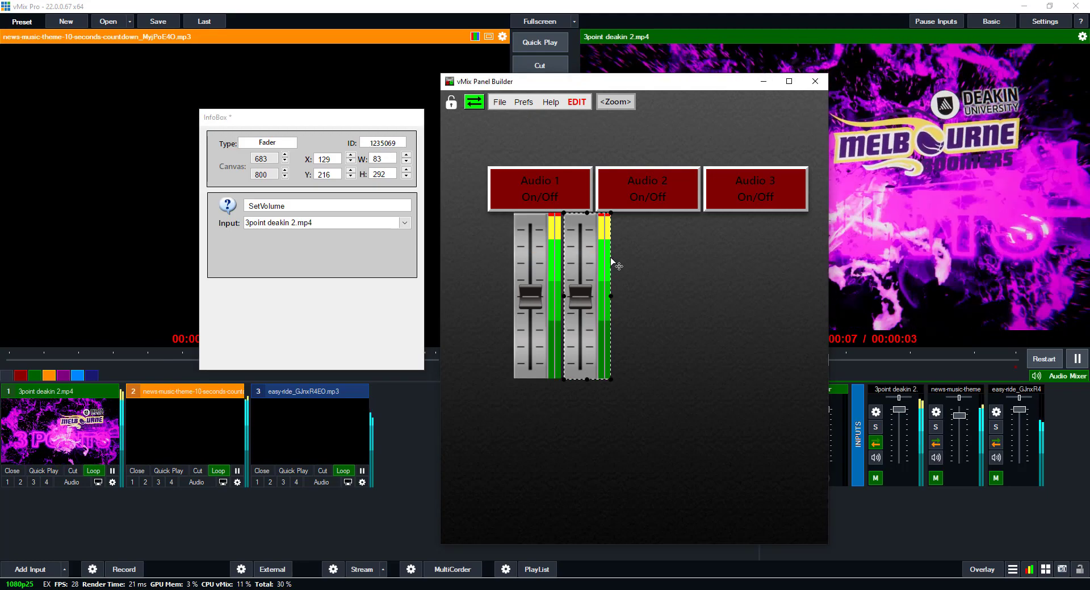
{"action": "mouse_move", "coordinate": [590, 220]}
{"action": "left_mouse_down"}
{"action": "mouse_move", "coordinate": [666, 220]}
{"action": "mouse_move", "coordinate": [639, 223]}
{"action": "left_mouse_up"}
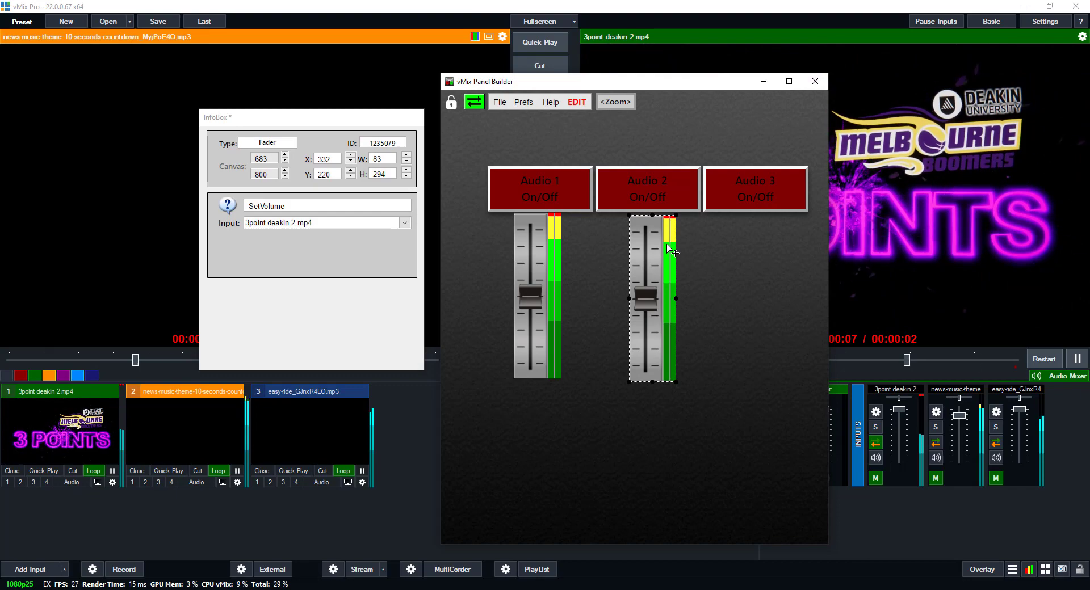
{"action": "right_click", "coordinate": [667, 246]}
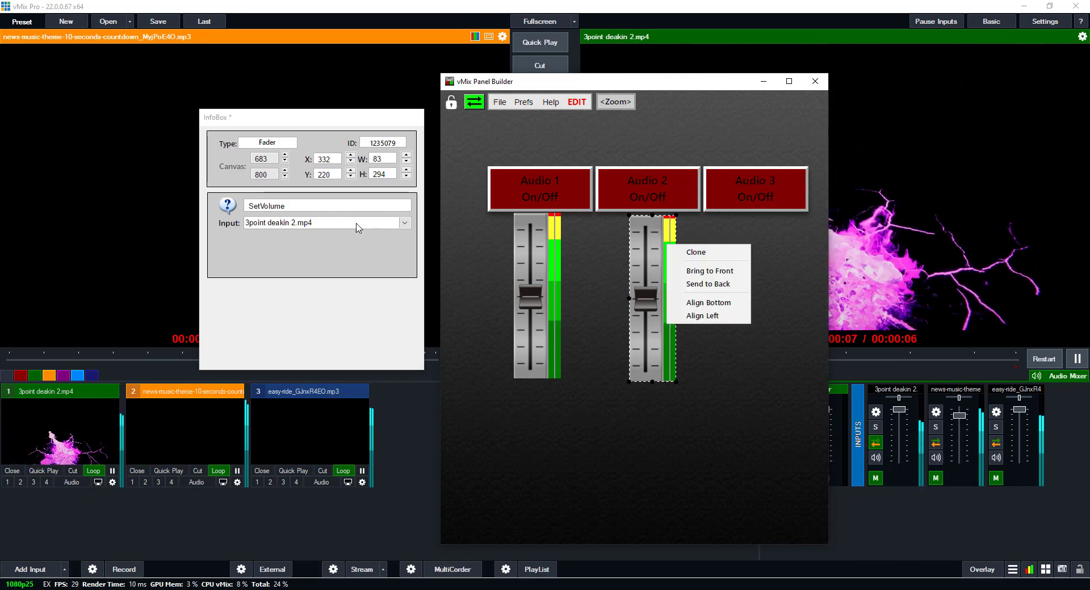
{"action": "left_click", "coordinate": [380, 223]}
{"action": "left_click", "coordinate": [403, 225]}
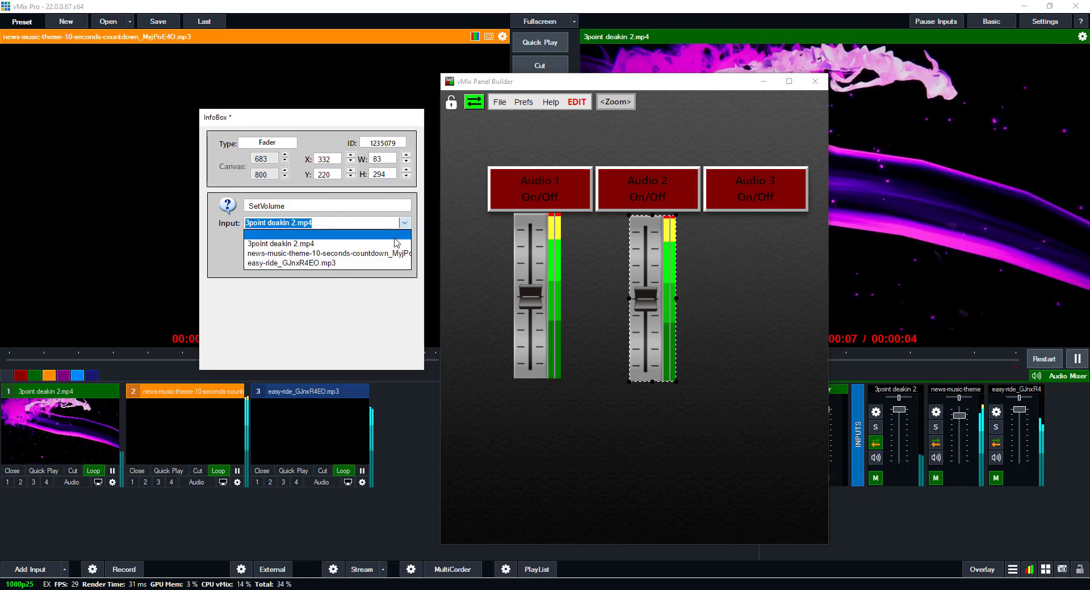
{"action": "left_click", "coordinate": [391, 256]}
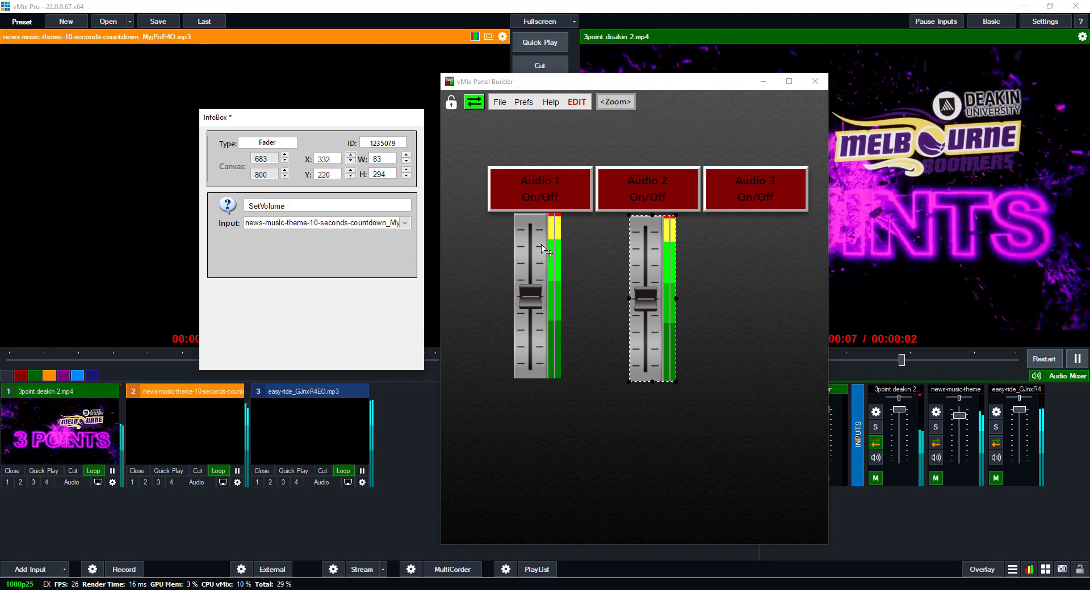
Clone the fader under Audio 3 and link it to easy-ride_GJnxR4EO.mp3
{"action": "right_click", "coordinate": [646, 247]}
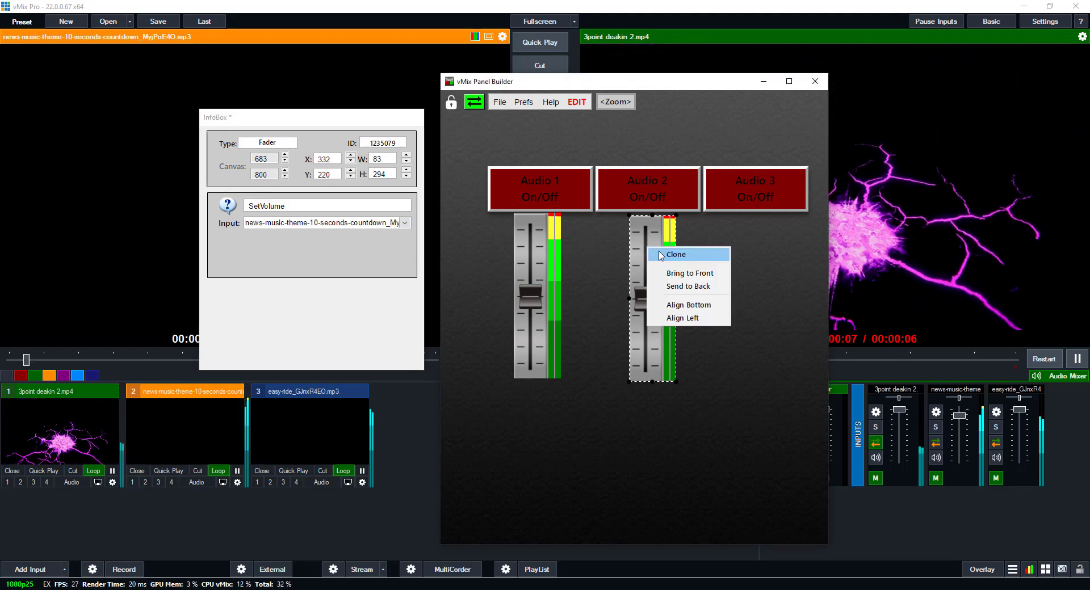
{"action": "left_click", "coordinate": [676, 256]}
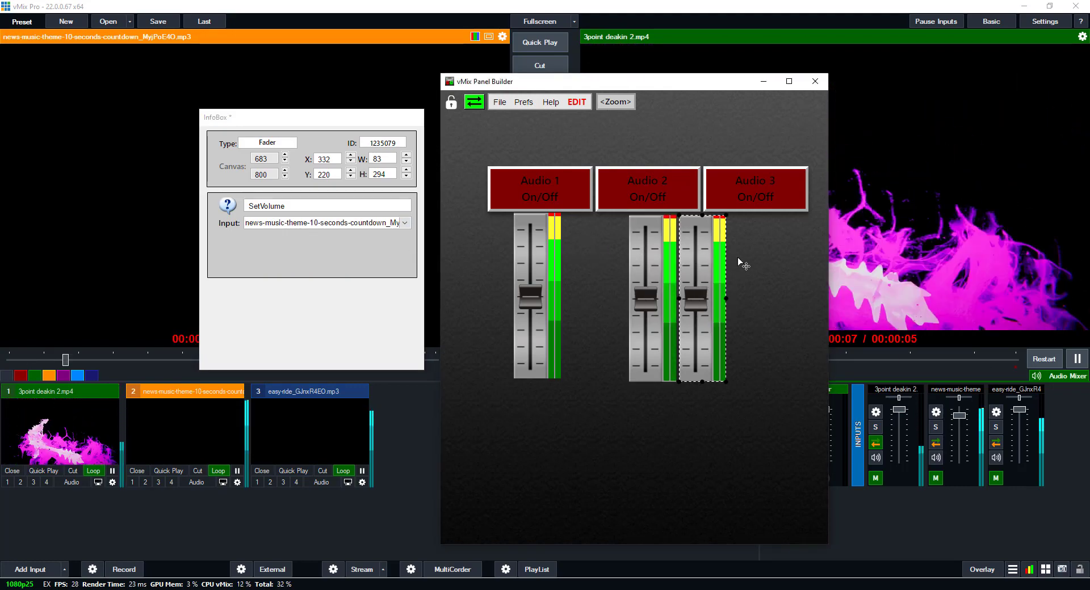
{"action": "left_click_drag", "start_coordinate": [700, 227], "coordinate": [750, 225]}
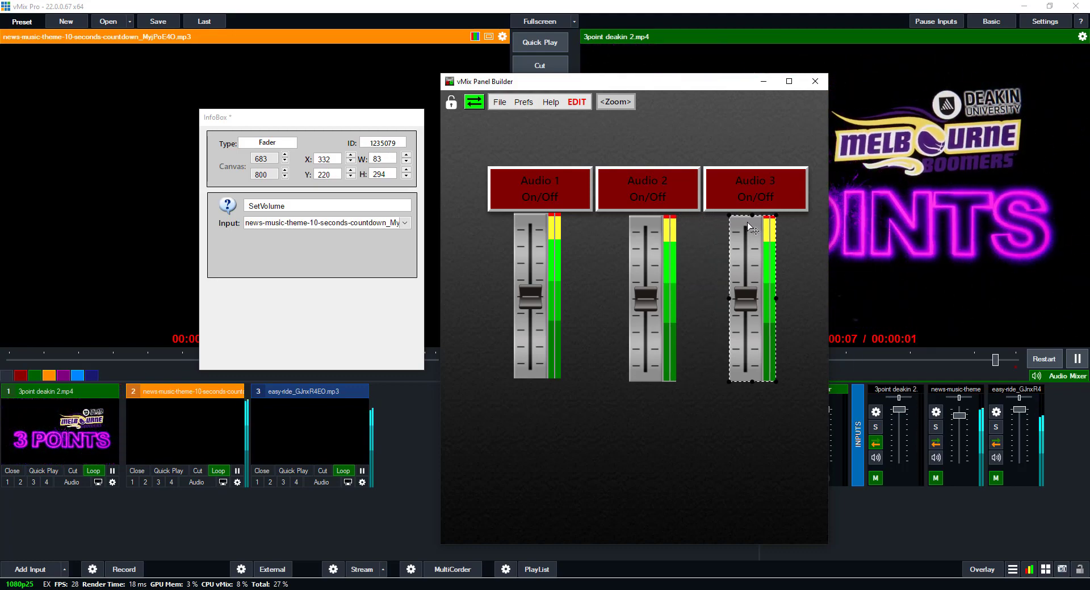
{"action": "left_click", "coordinate": [748, 226]}
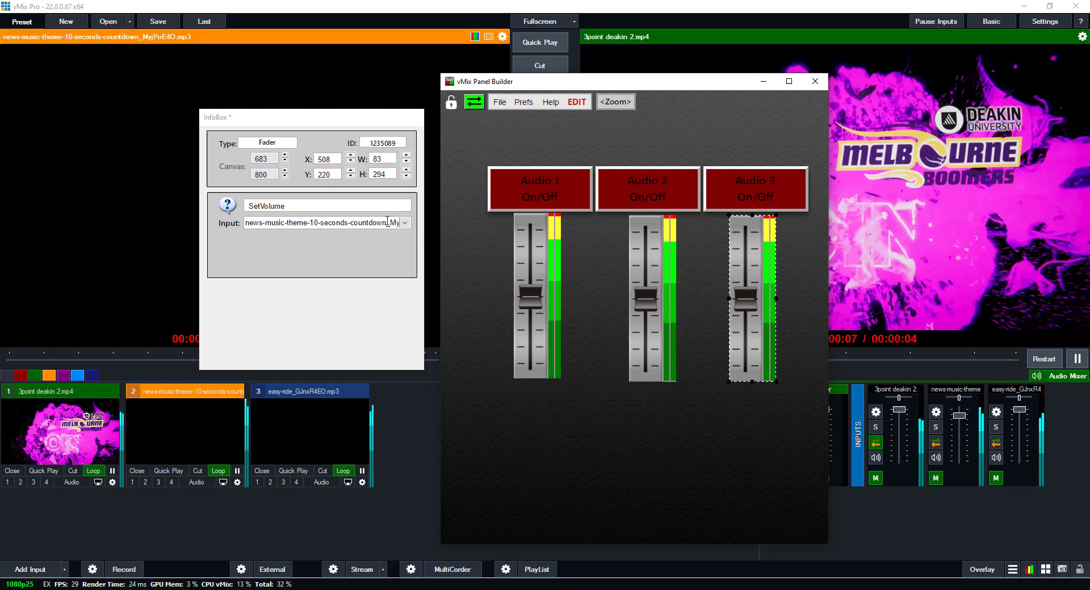
{"action": "left_click", "coordinate": [404, 223]}
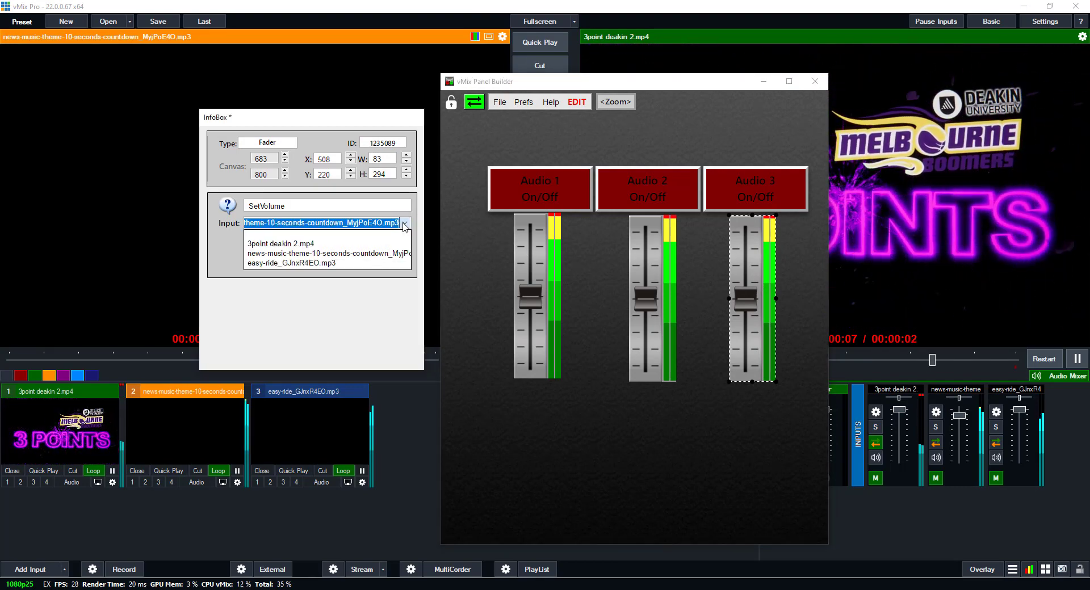
{"action": "left_click", "coordinate": [379, 263]}
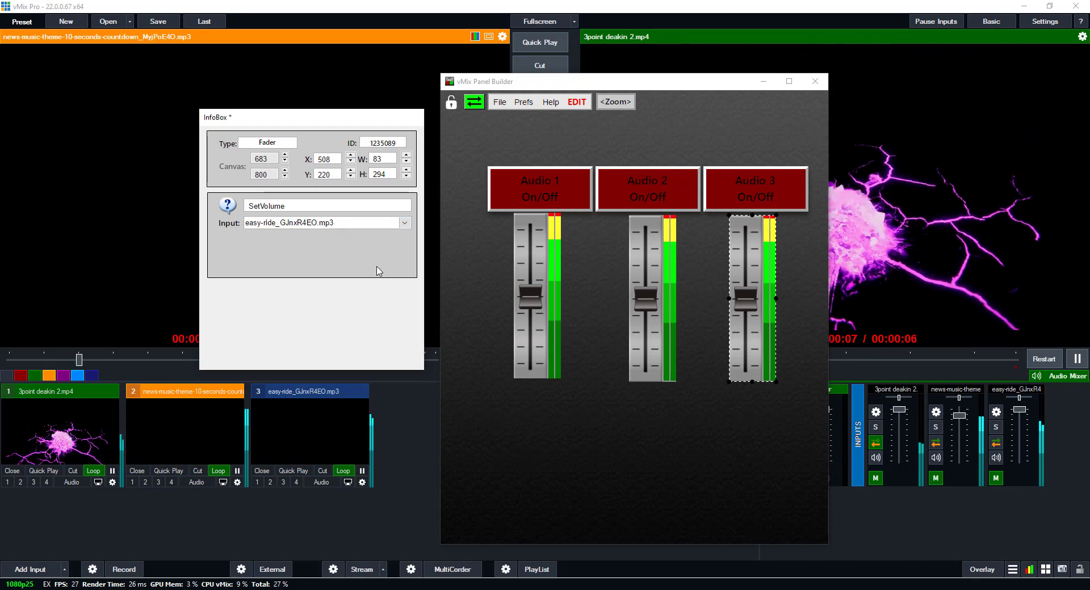
{"action": "left_click", "coordinate": [572, 451]}
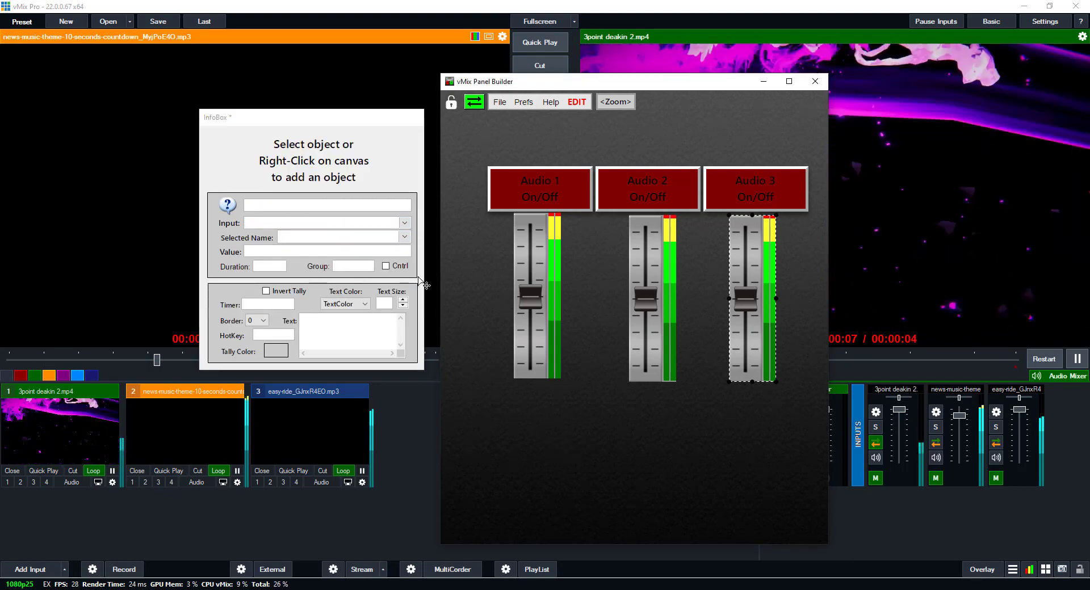
Close the properties box and leave edit mode so the faders go live
{"action": "key", "text": "Escape"}
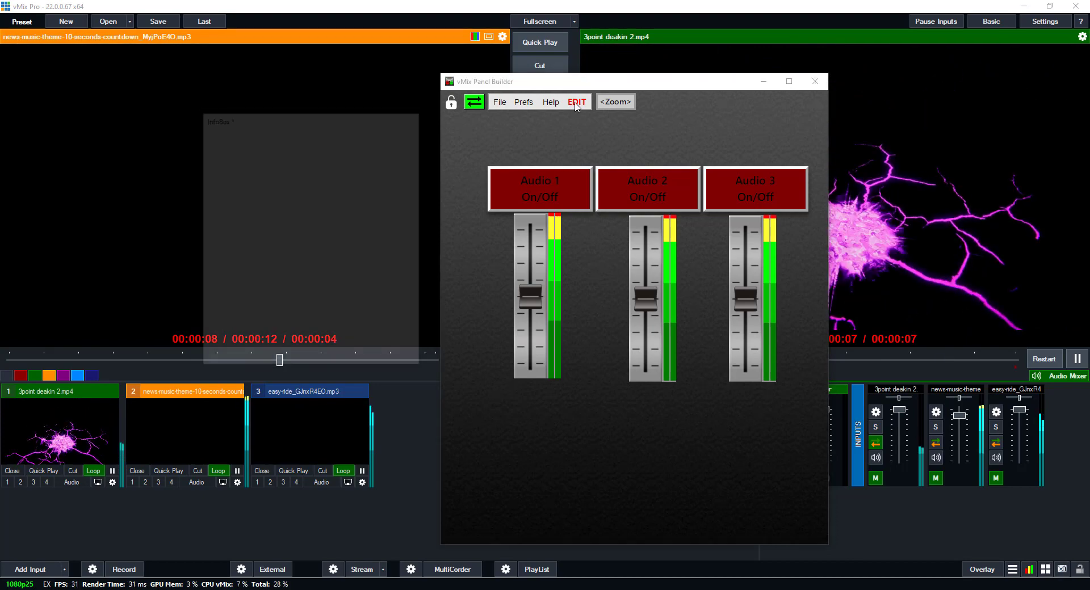
{"action": "left_click", "coordinate": [575, 103]}
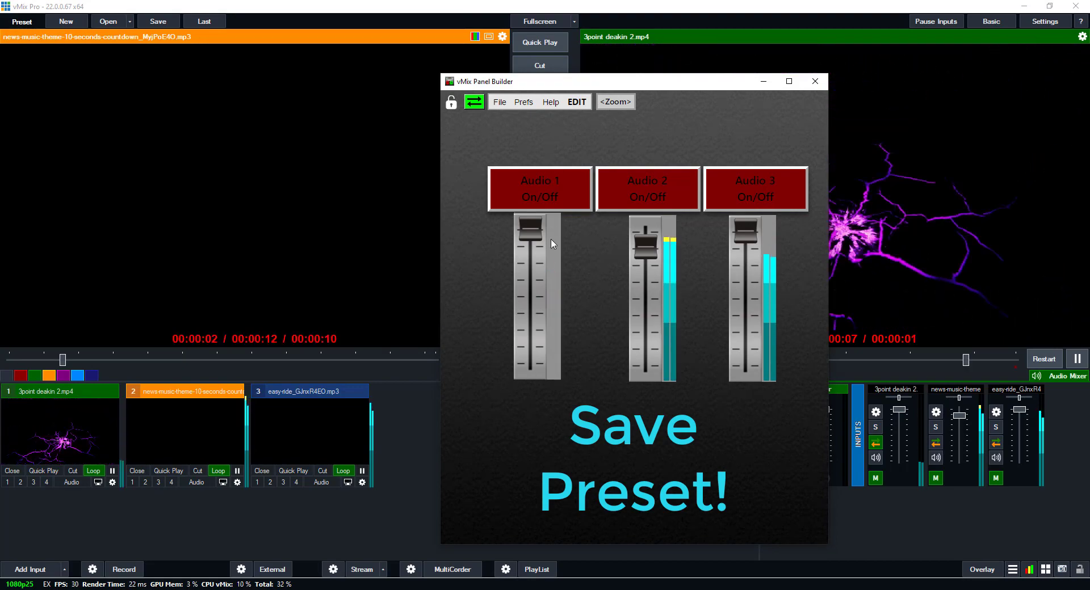
Toggle Audio 1 on and off, then test Audio 2 with its volume fader lowered
{"action": "left_click", "coordinate": [519, 197]}
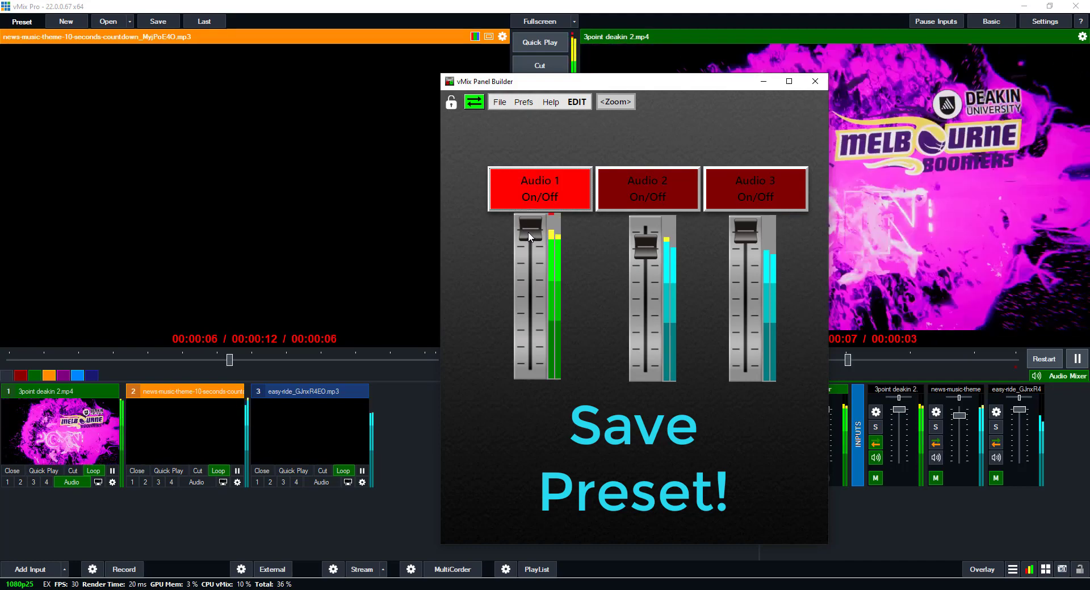
{"action": "left_click", "coordinate": [533, 197]}
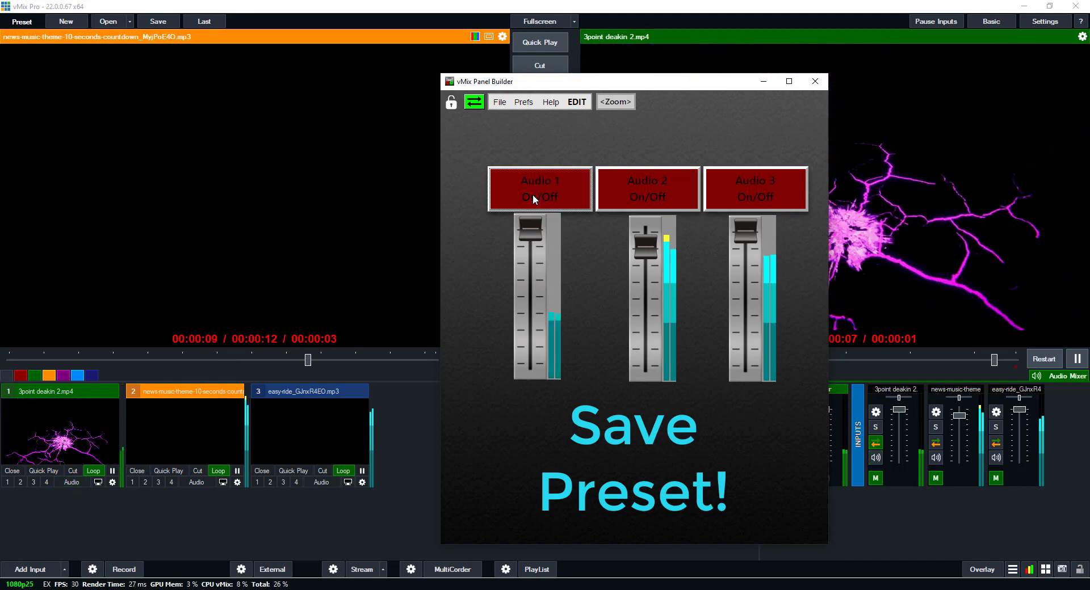
{"action": "left_click", "coordinate": [674, 193]}
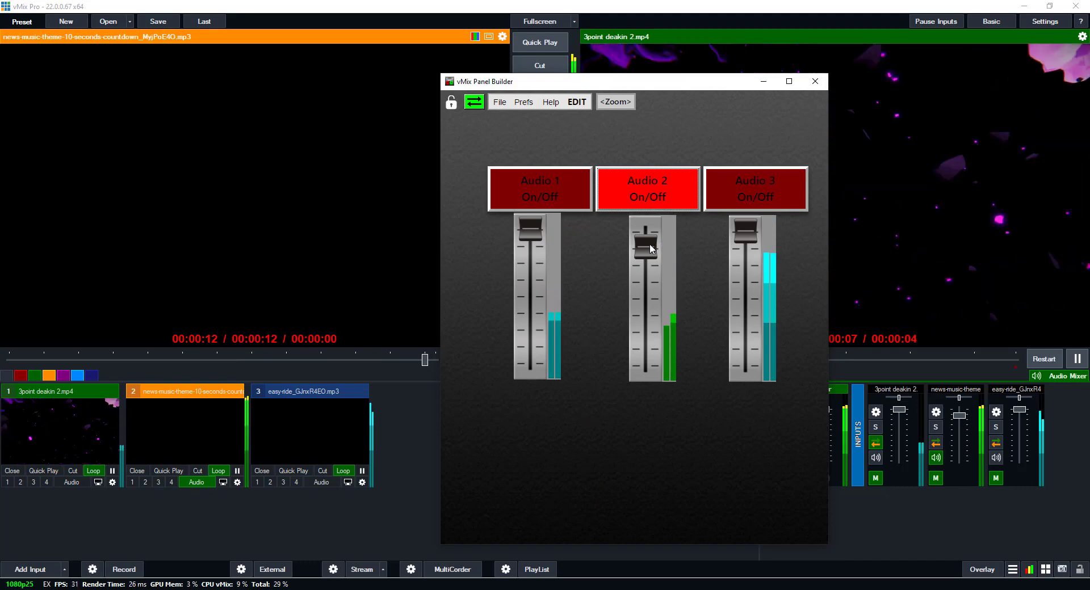
{"action": "mouse_move", "coordinate": [651, 248]}
{"action": "left_mouse_down"}
{"action": "mouse_move", "coordinate": [652, 372]}
{"action": "mouse_move", "coordinate": [642, 246]}
{"action": "left_mouse_up"}
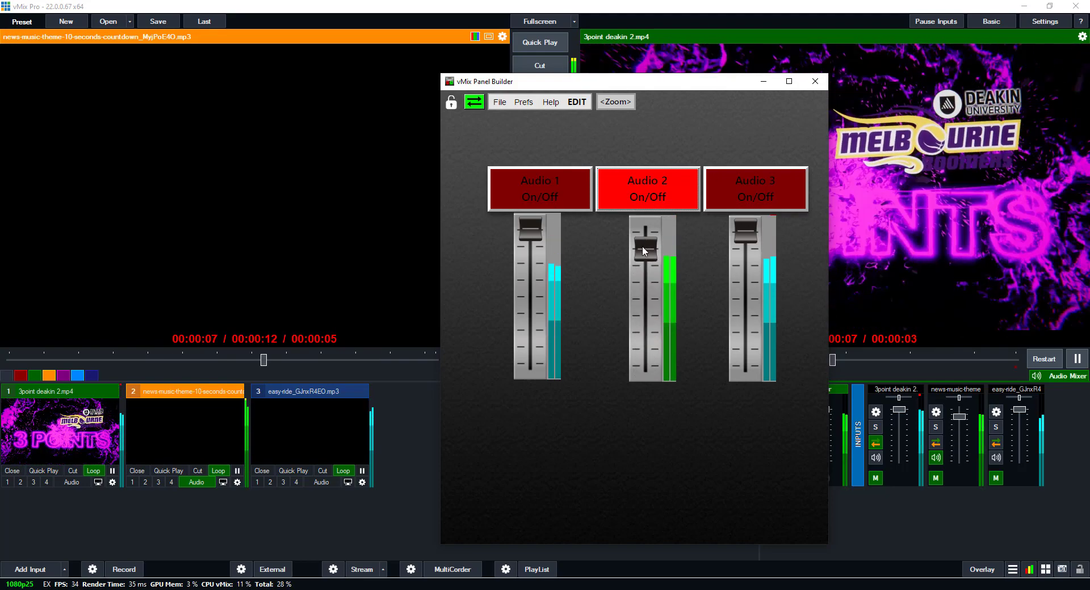
{"action": "left_click", "coordinate": [675, 193]}
Switch Audio 3 on, lower and raise its fader, then switch it off
{"action": "left_click", "coordinate": [767, 179]}
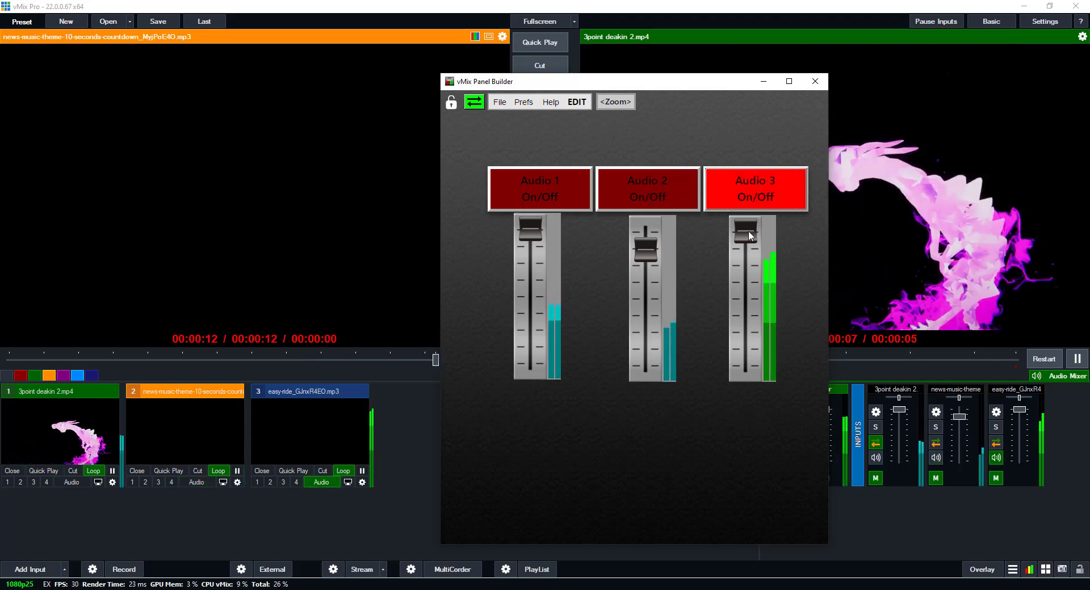
{"action": "left_click_drag", "start_coordinate": [749, 236], "coordinate": [745, 332]}
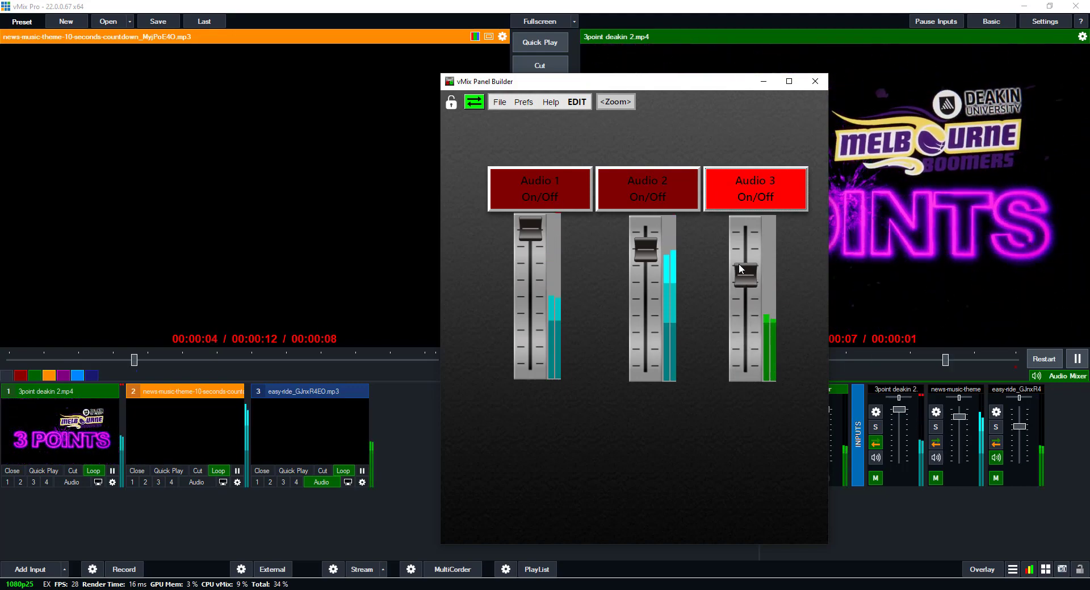
{"action": "left_click_drag", "start_coordinate": [741, 269], "coordinate": [736, 246]}
{"action": "left_click", "coordinate": [735, 175]}
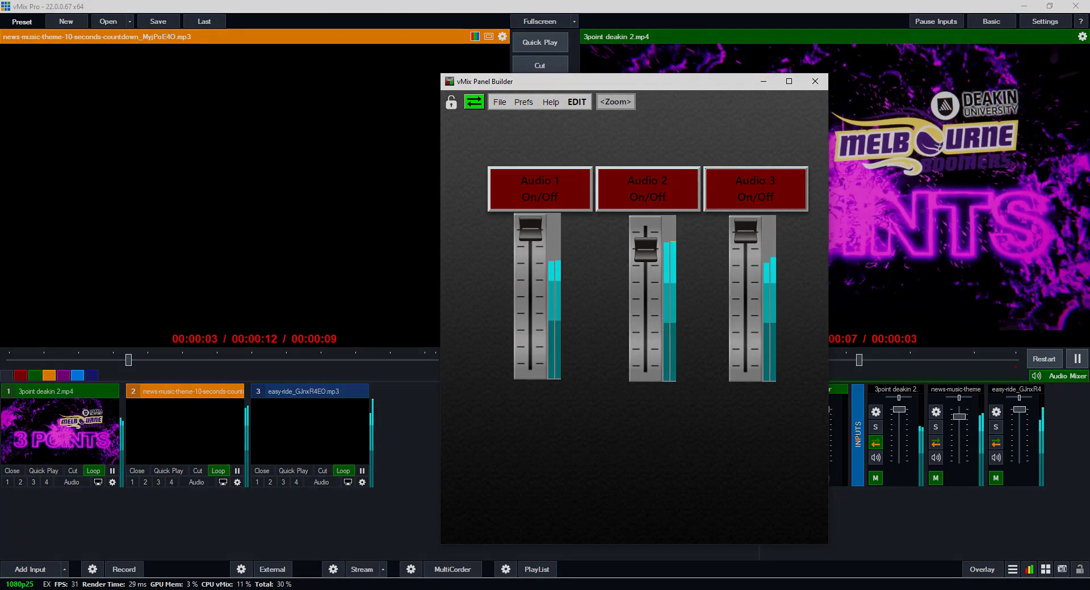
{"action": "mouse_move", "coordinate": [486, 589]}
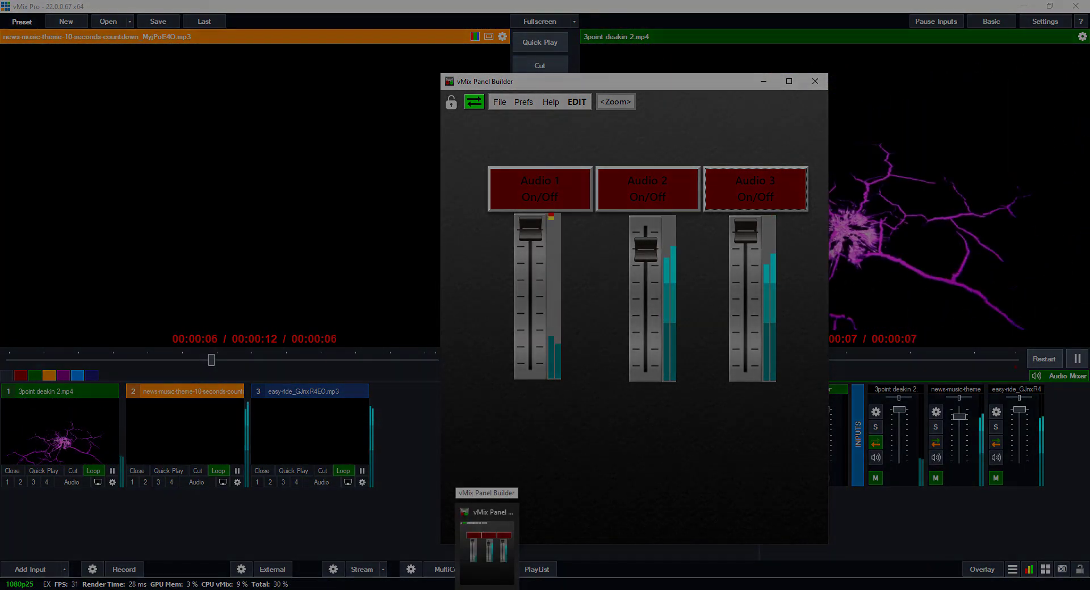
{"action": "mouse_move", "coordinate": [946, 559]}
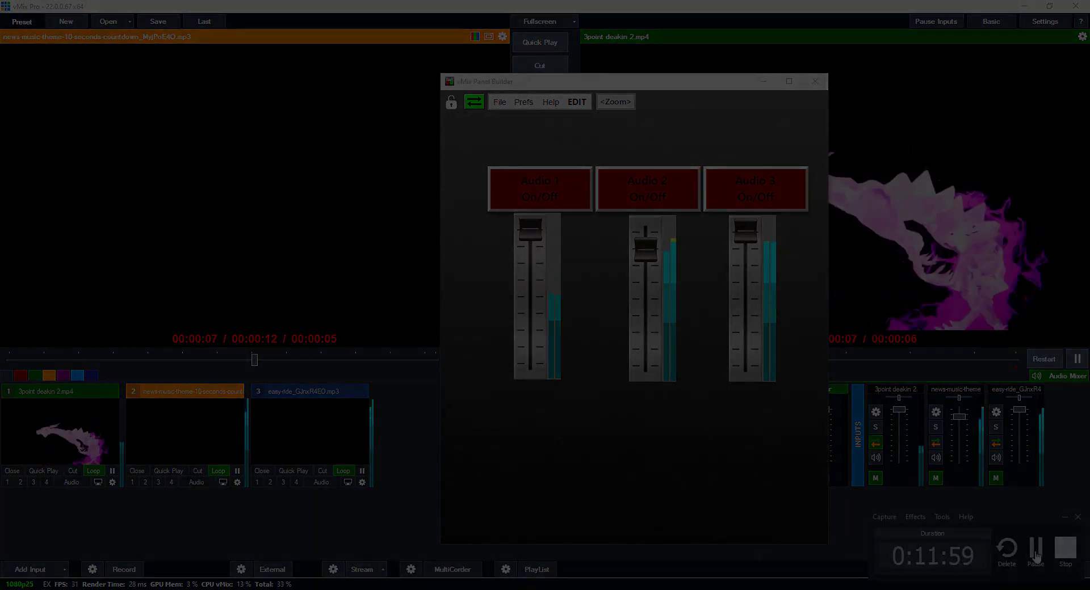